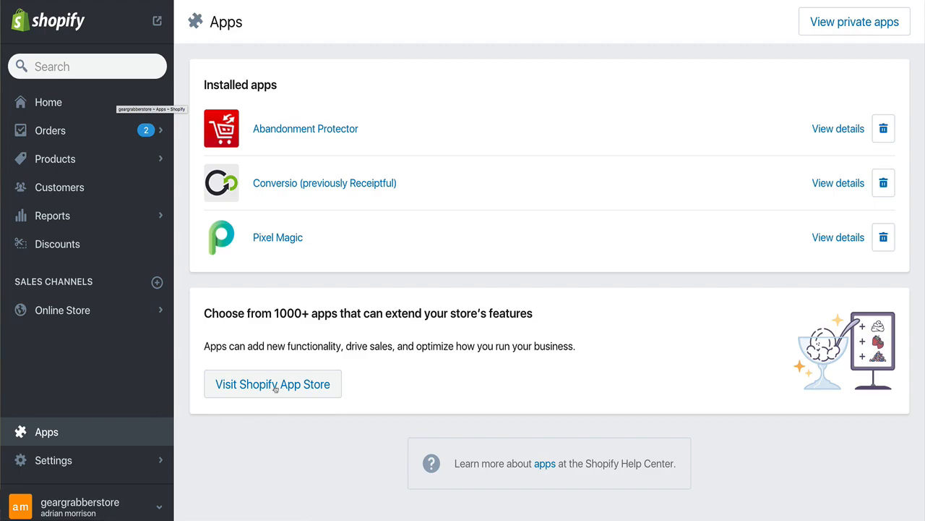
# Search the Shopify App Store for free shipping and open the Free Shipping Bar by Hextom listing
pyautogui.click(274, 387)
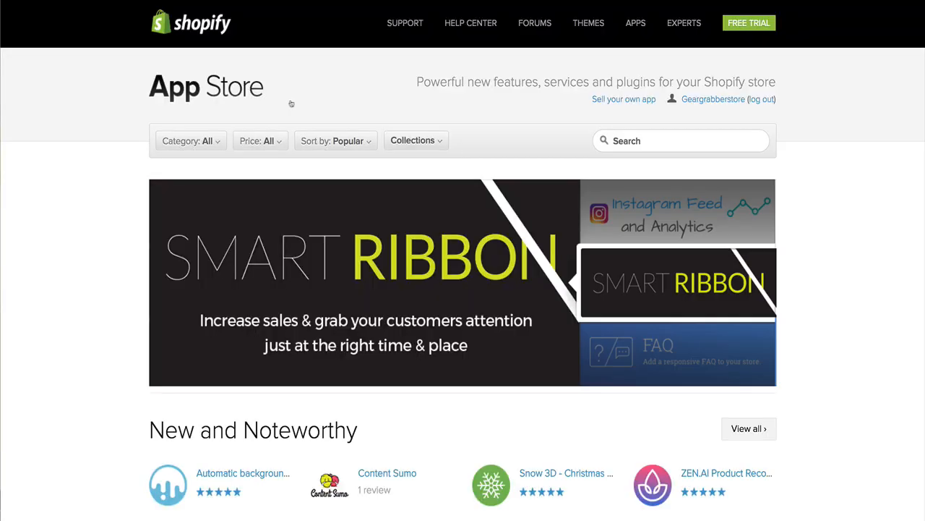
pyautogui.click(671, 141)
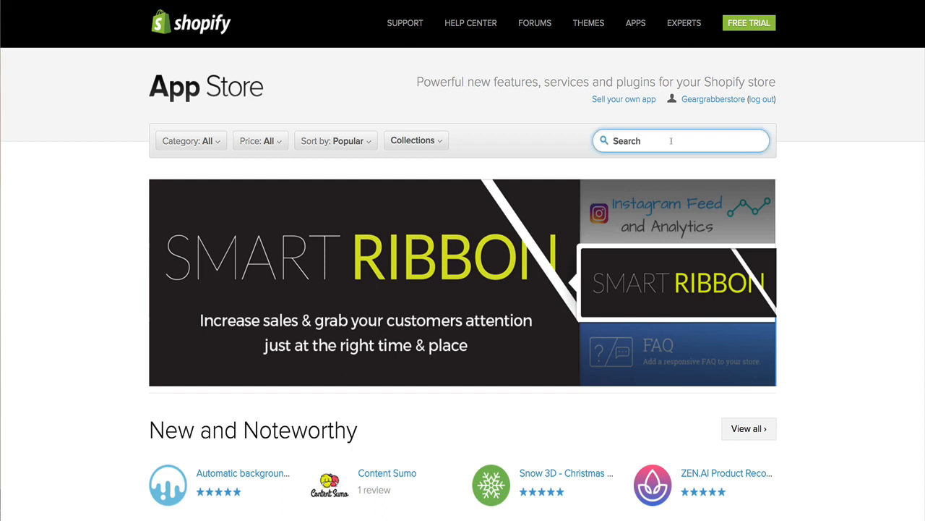
pyautogui.write('free shipping')
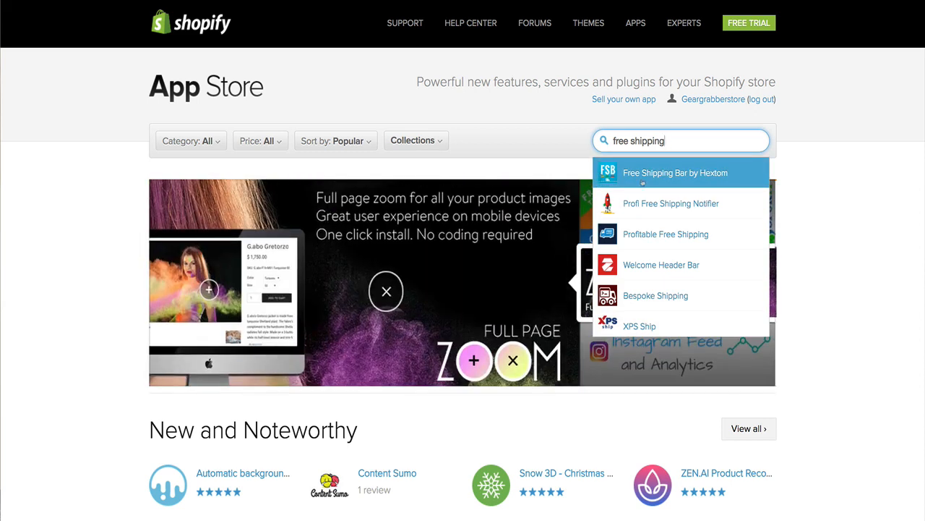
pyautogui.click(643, 182)
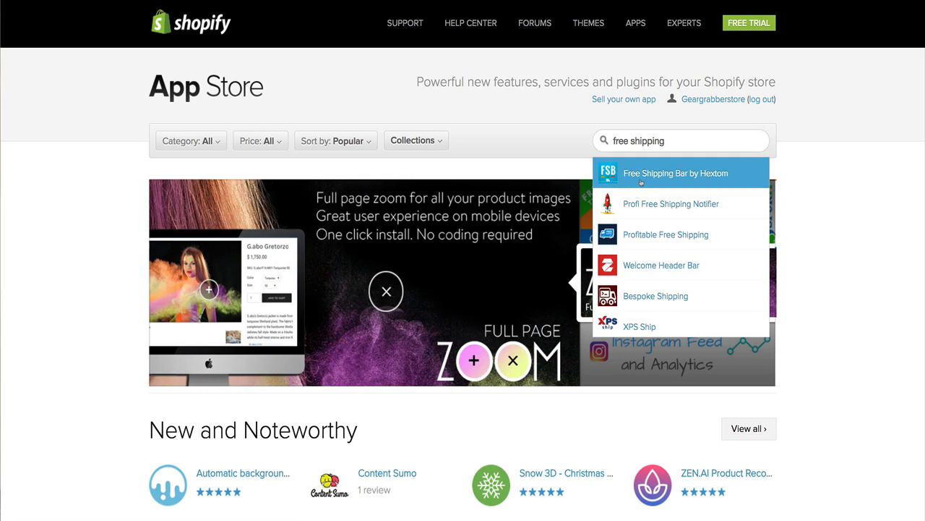
# Scroll through the Free Shipping Bar by Hextom listing to review its description and features
pyautogui.scroll(-3, 329, 339)
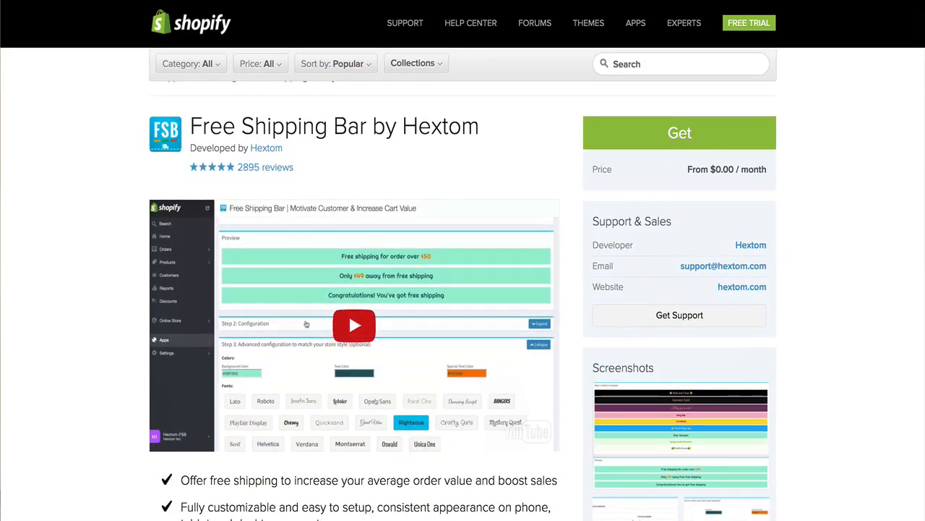
pyautogui.scroll(-3, 320, 325)
pyautogui.scroll(-1, 349, 156)
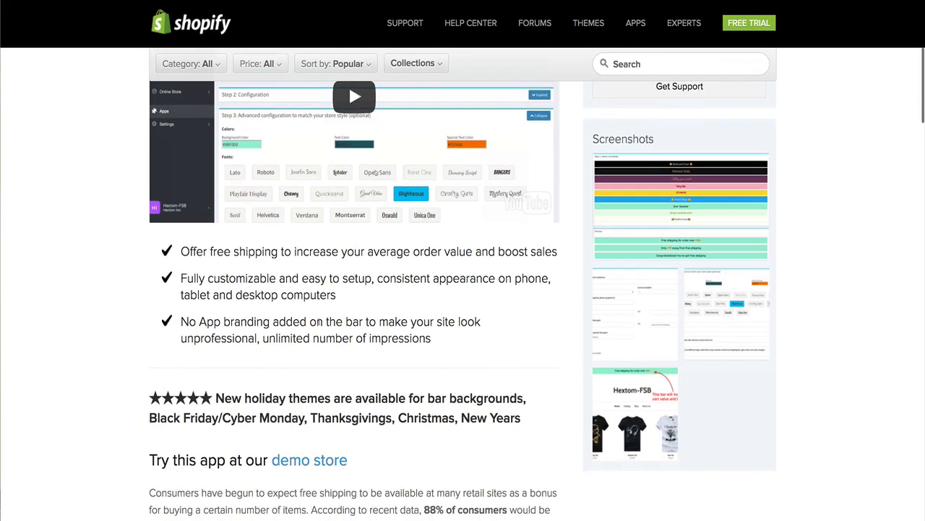
pyautogui.scroll(-3, 320, 324)
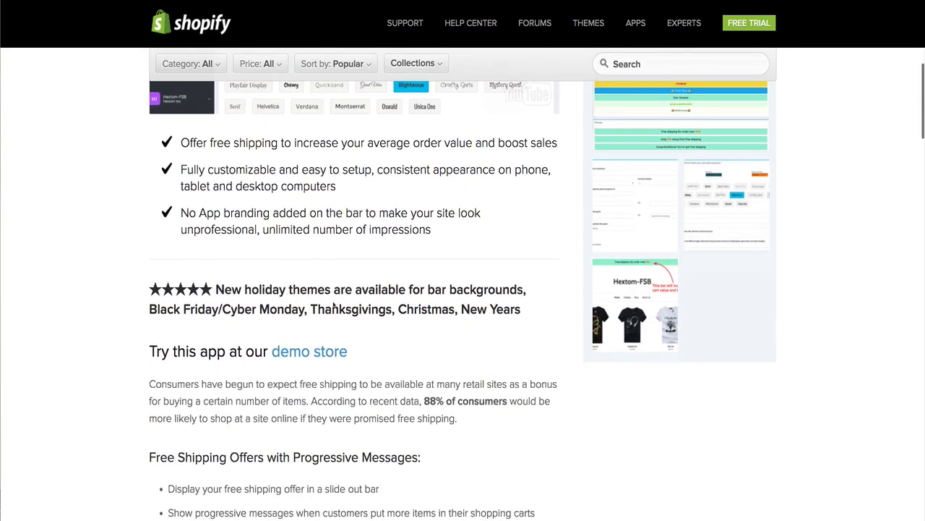
pyautogui.scroll(5, 334, 307)
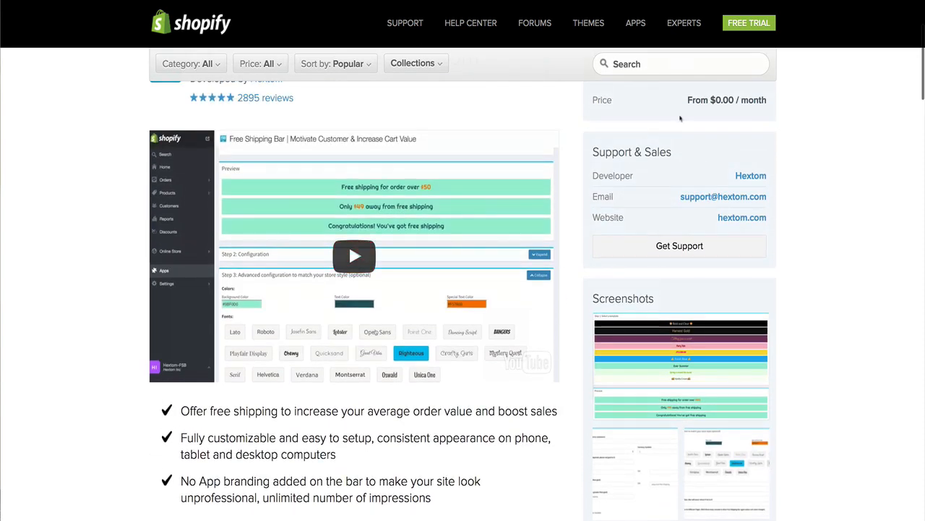
pyautogui.scroll(-2, 318, 326)
pyautogui.scroll(-1, 246, 384)
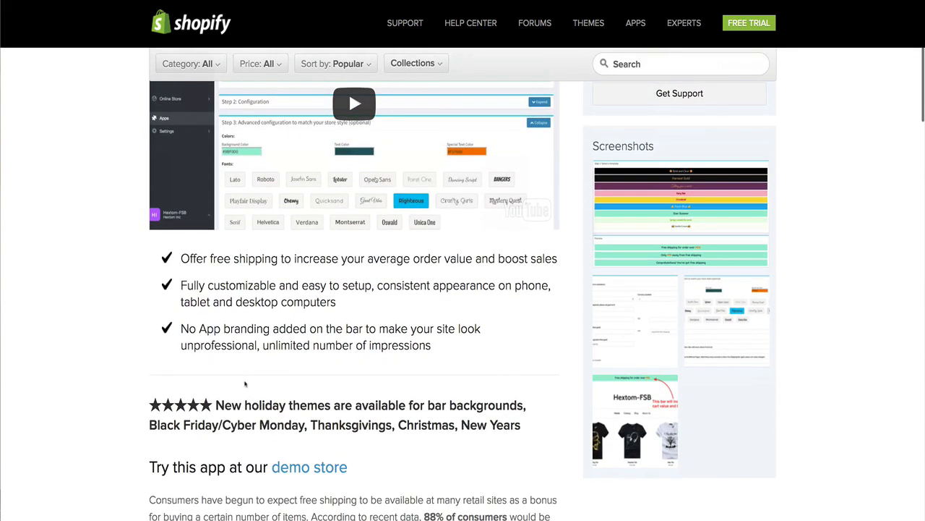
pyautogui.scroll(-2, 249, 380)
pyautogui.scroll(-4, 254, 375)
pyautogui.scroll(-1, 255, 375)
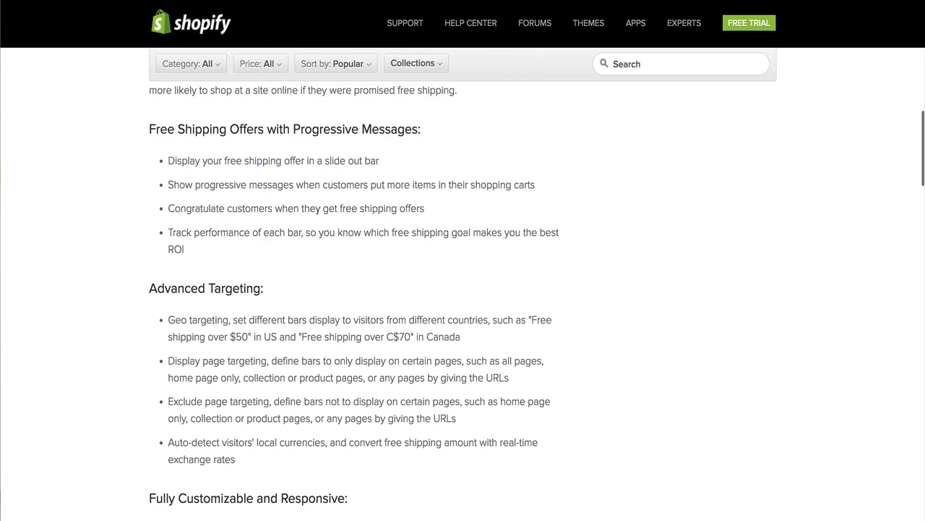
pyautogui.scroll(-3, 317, 209)
pyautogui.scroll(-2, 317, 209)
pyautogui.scroll(7, 317, 209)
pyautogui.scroll(6, 317, 212)
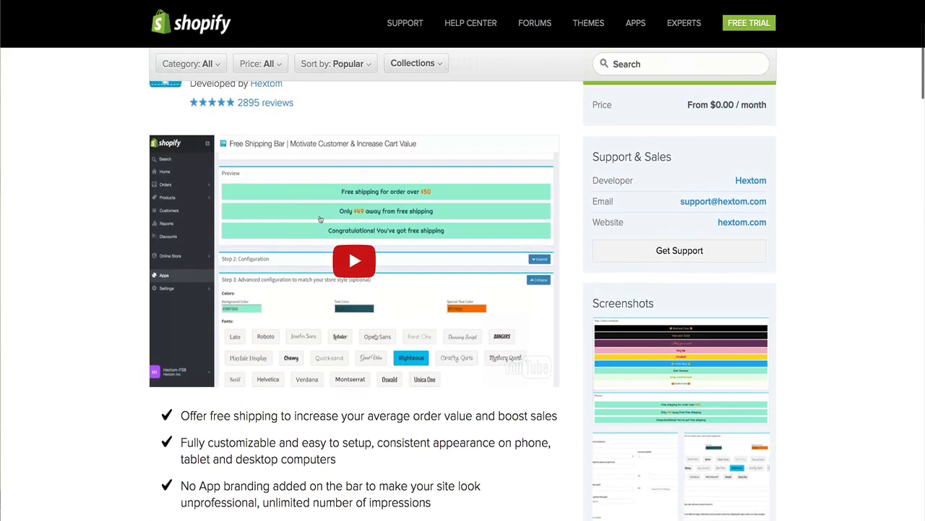
pyautogui.scroll(2, 337, 228)
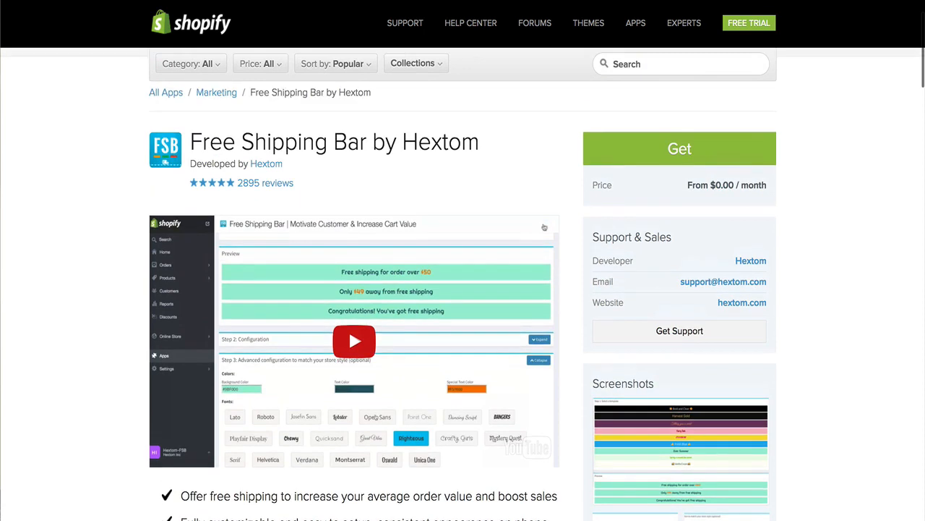
# Get the Free Shipping Bar by Hextom app and install it on the store
pyautogui.click(640, 162)
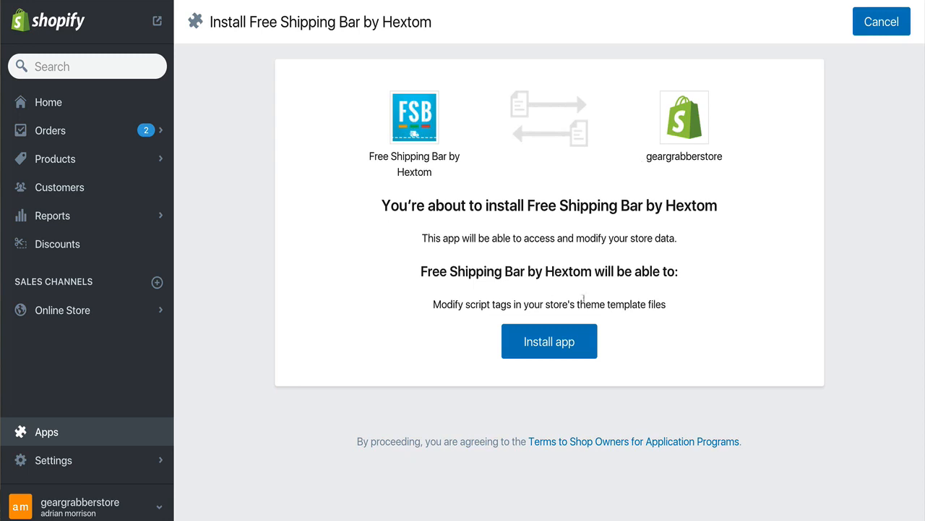
pyautogui.click(562, 341)
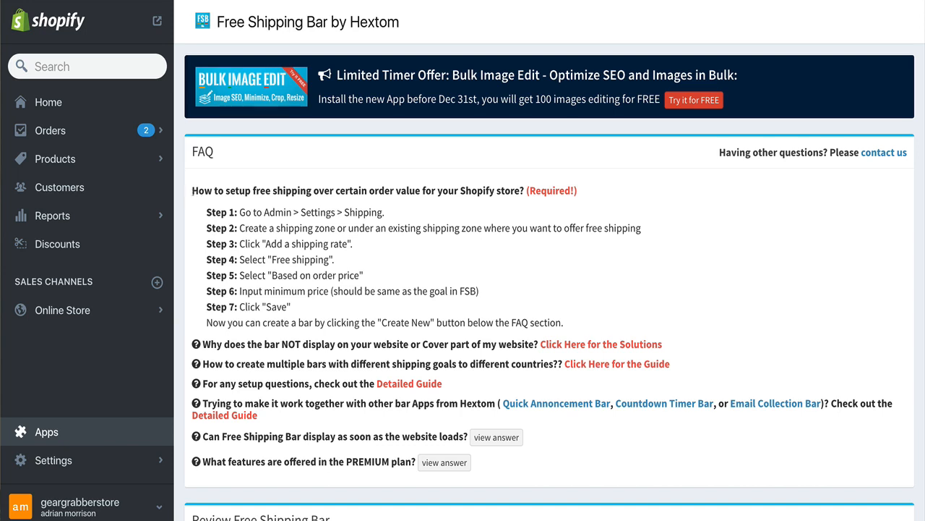
# Read the app's FAQ steps for setting up free shipping over a certain order value
pyautogui.moveTo(203, 202); pyautogui.dragTo(426, 200)
pyautogui.moveTo(560, 201); pyautogui.dragTo(548, 312)
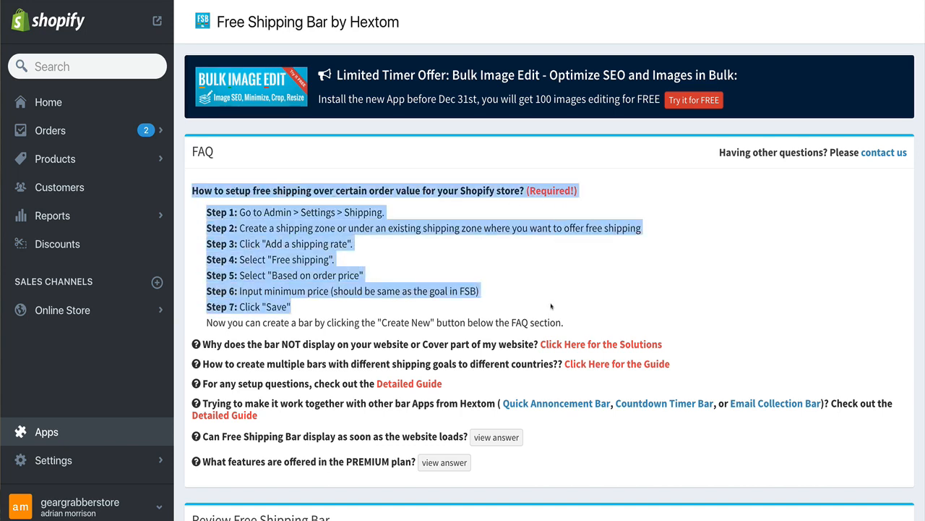
pyautogui.click(253, 211)
pyautogui.moveTo(239, 212); pyautogui.dragTo(386, 211)
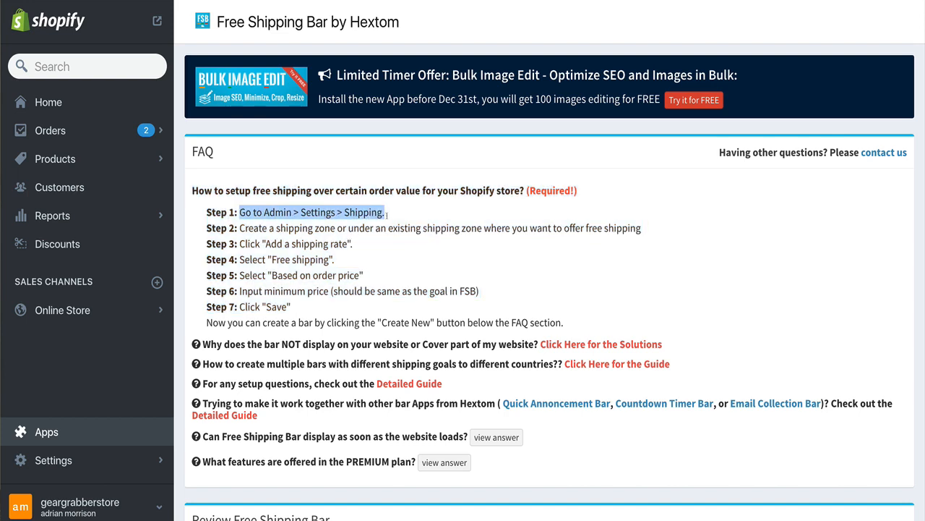
pyautogui.moveTo(239, 228); pyautogui.dragTo(647, 230)
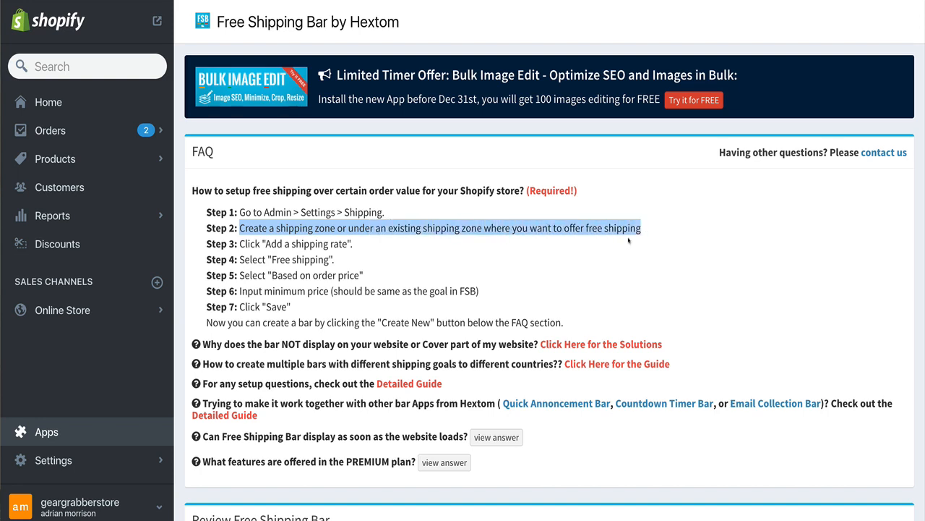
pyautogui.click(255, 247)
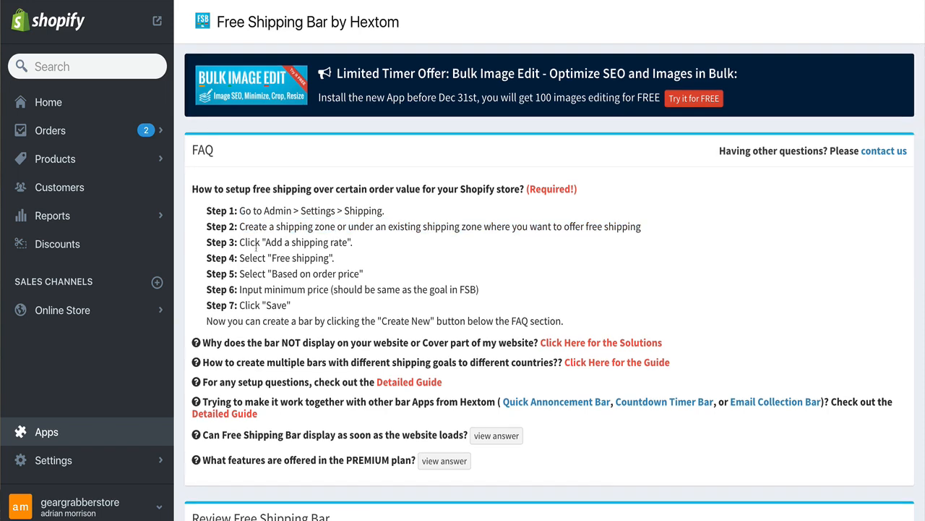
pyautogui.moveTo(239, 243); pyautogui.dragTo(356, 248)
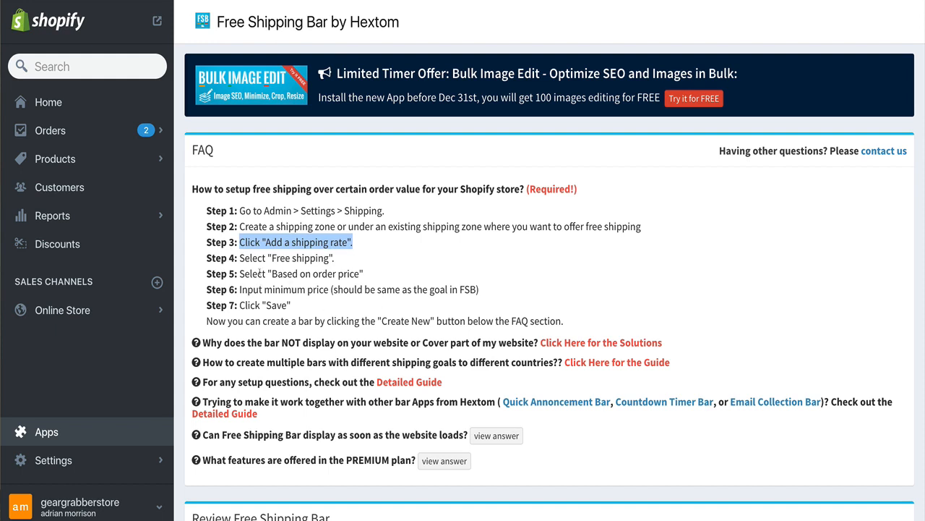
pyautogui.moveTo(239, 242); pyautogui.dragTo(640, 224)
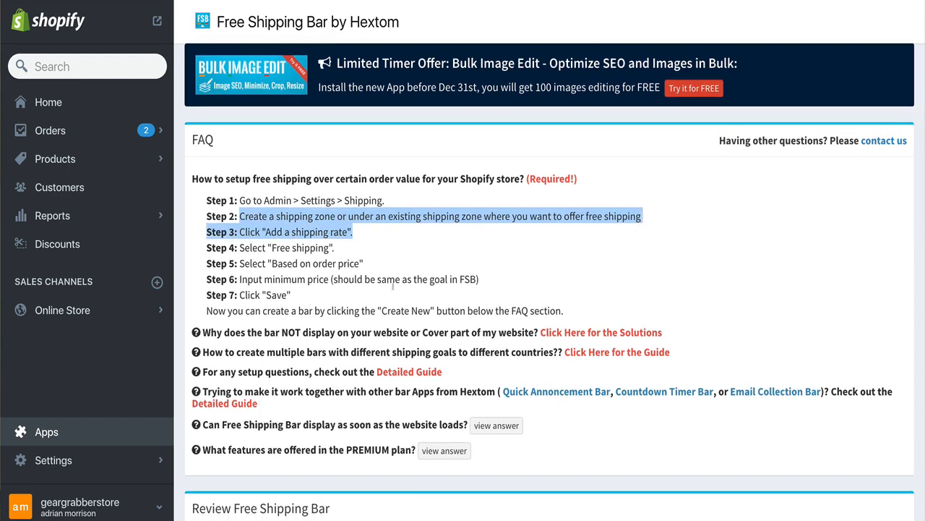
pyautogui.moveTo(264, 201); pyautogui.dragTo(384, 216)
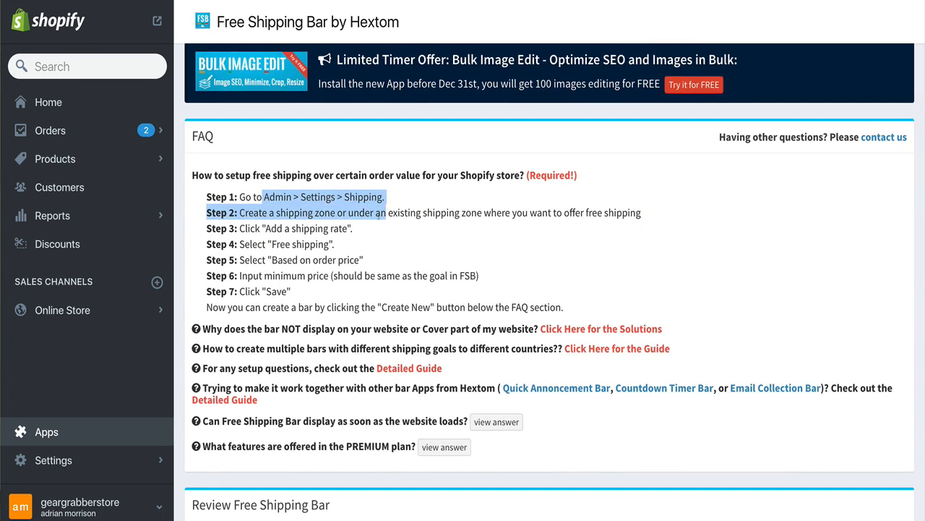
pyautogui.click(376, 217)
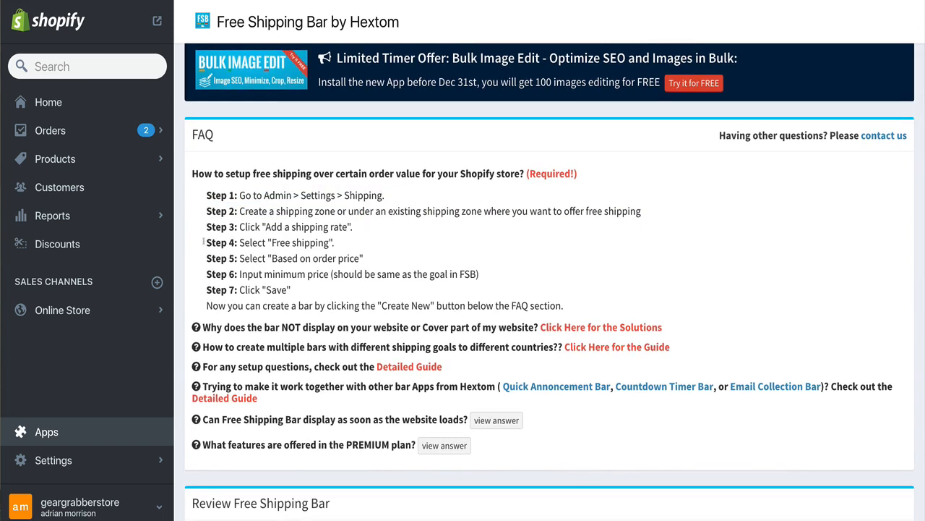
# Open the store's Shipping settings and start editing the Domestic shipping zone
pyautogui.click(95, 463)
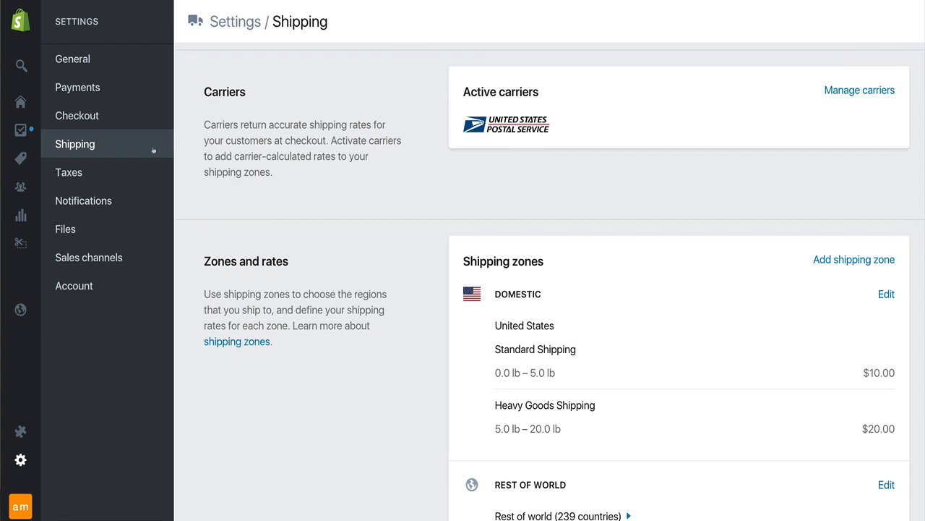
pyautogui.scroll(-2, 415, 201)
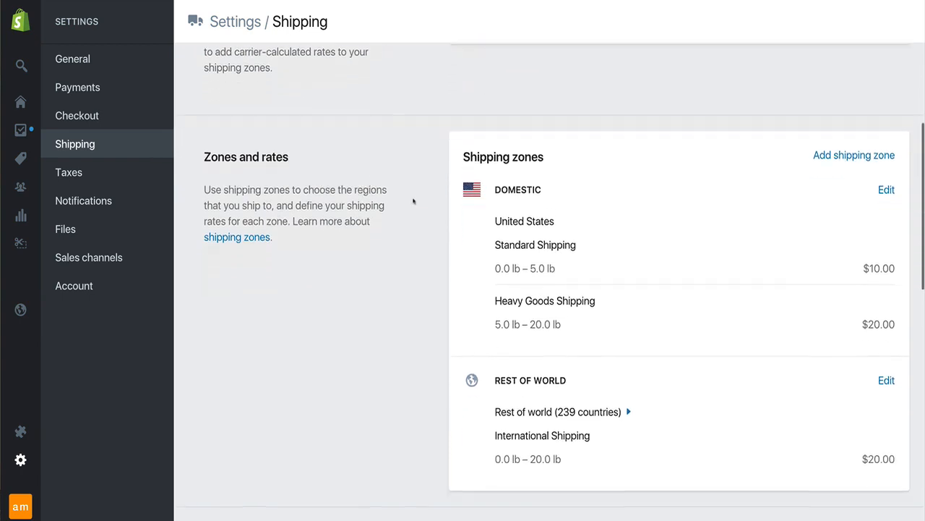
pyautogui.scroll(-1, 409, 192)
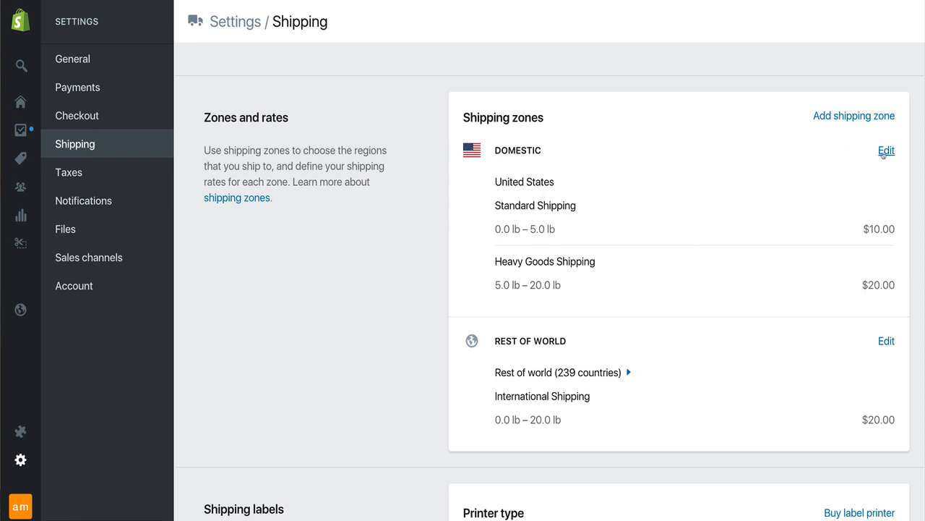
pyautogui.moveTo(552, 153); pyautogui.dragTo(528, 150)
pyautogui.click(887, 152)
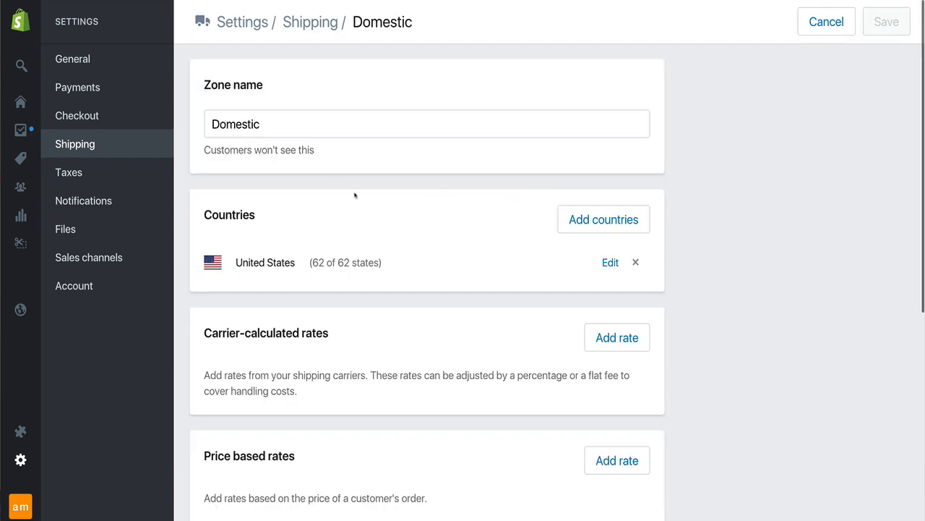
# Add a price based rate to the Domestic zone and name it FREE SHIPPING
pyautogui.scroll(-5, 485, 261)
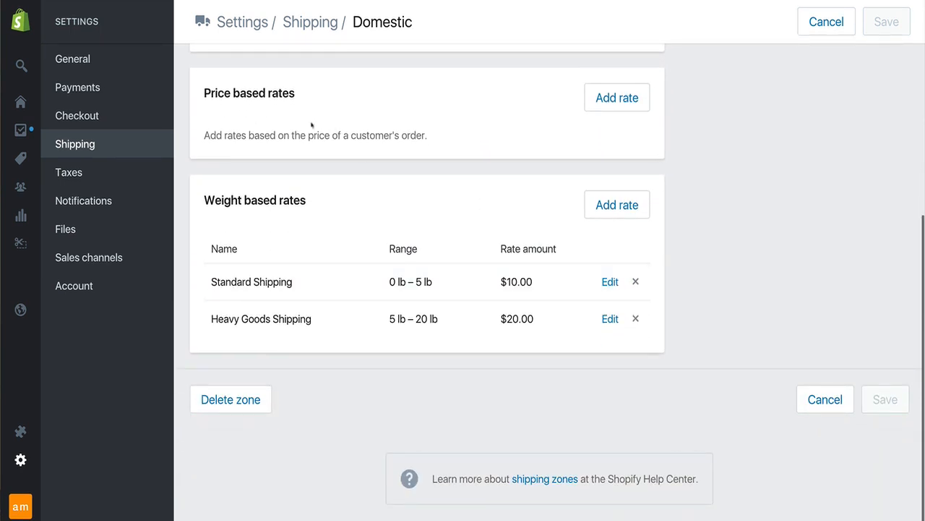
pyautogui.moveTo(218, 92); pyautogui.dragTo(303, 100)
pyautogui.click(304, 100)
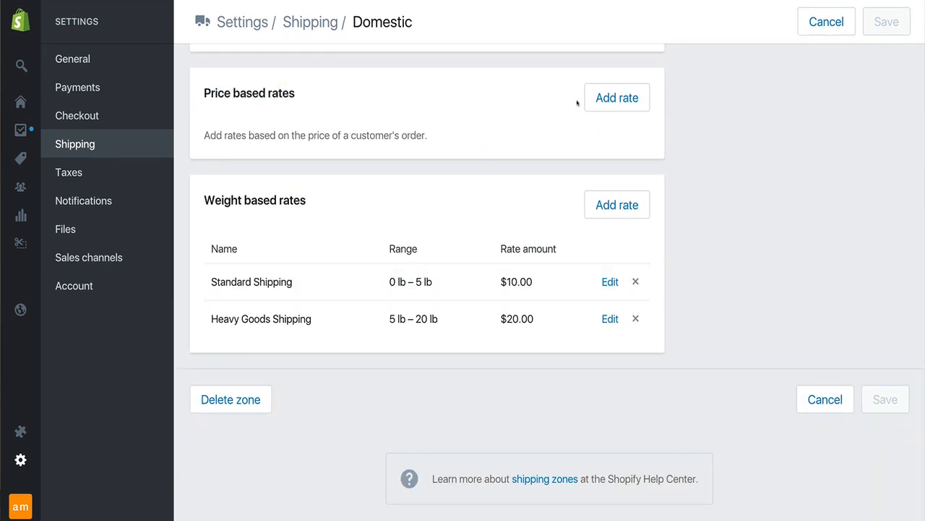
pyautogui.click(600, 109)
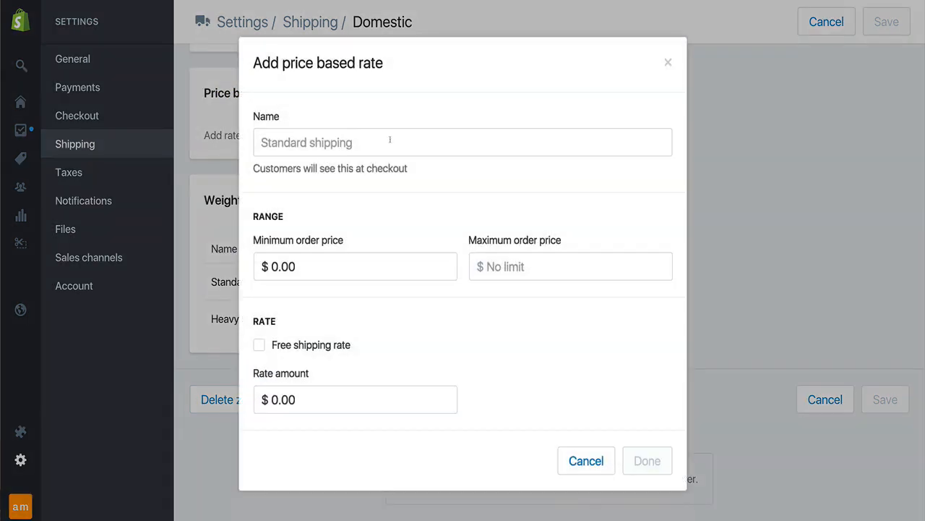
pyautogui.click(390, 141)
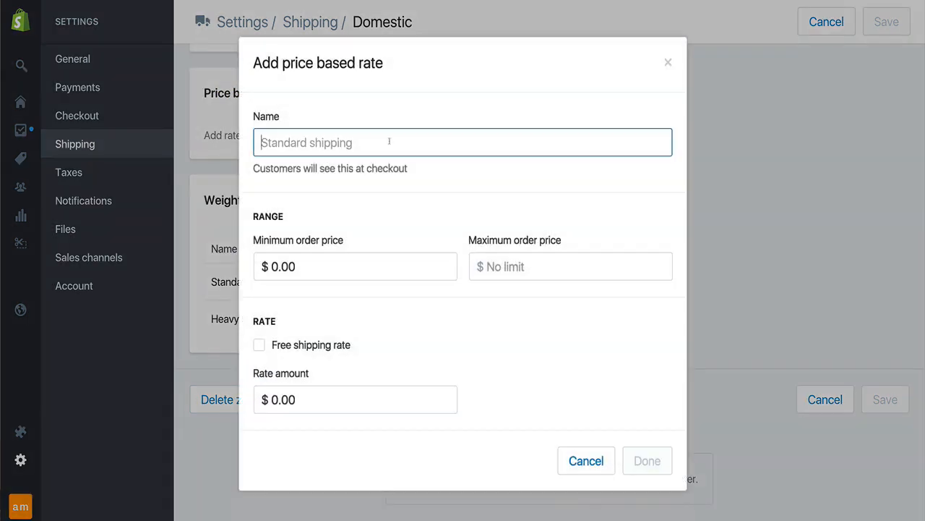
pyautogui.write('FREE SHIPPING')
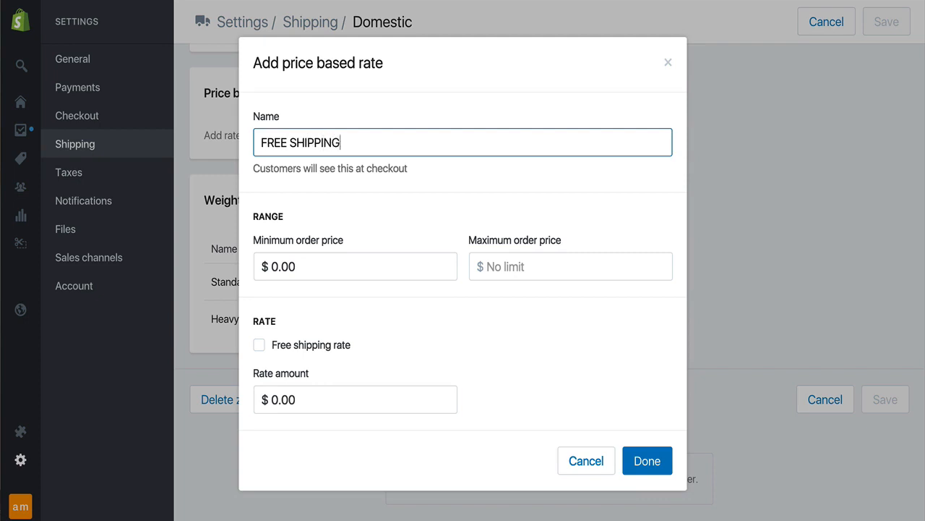
# Make the rate a free shipping rate with a minimum order price of $100
pyautogui.click(394, 352)
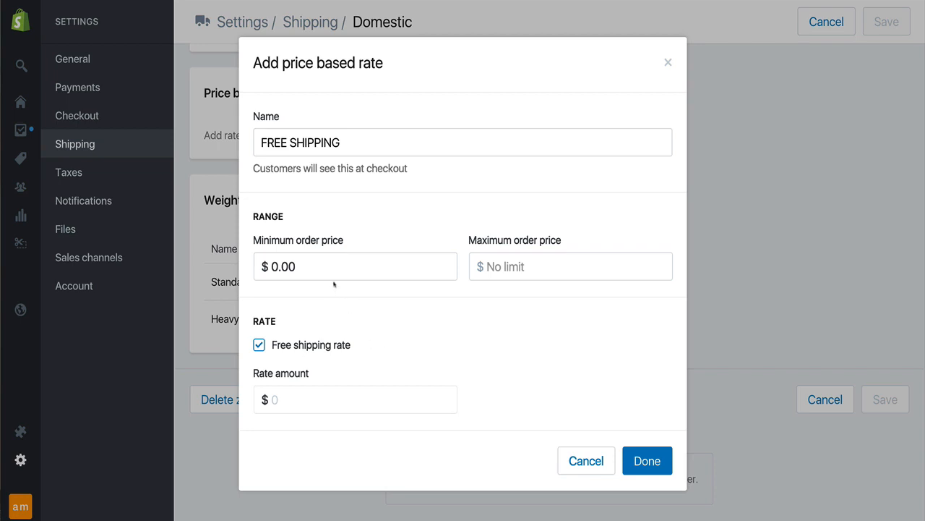
pyautogui.click(279, 267)
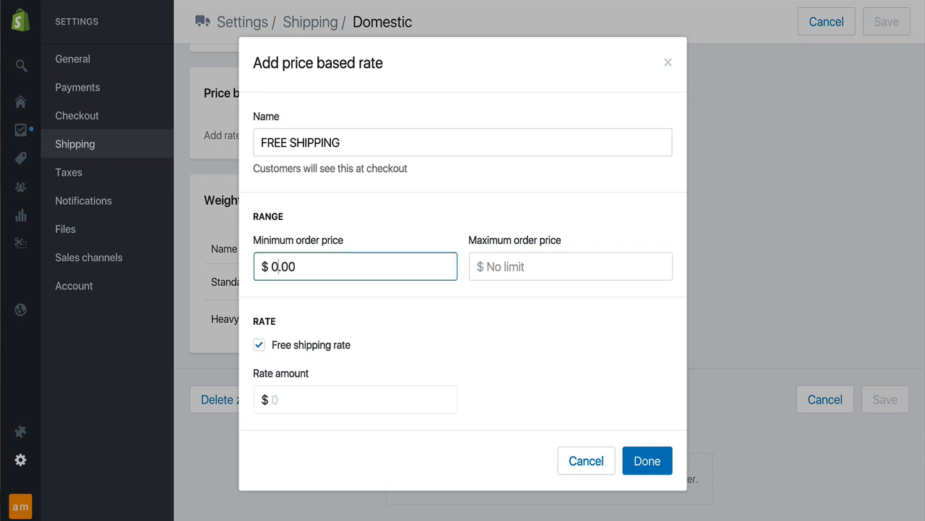
pyautogui.hotkey('shift', 'Left')
pyautogui.write('100')
pyautogui.moveTo(260, 142); pyautogui.dragTo(341, 142)
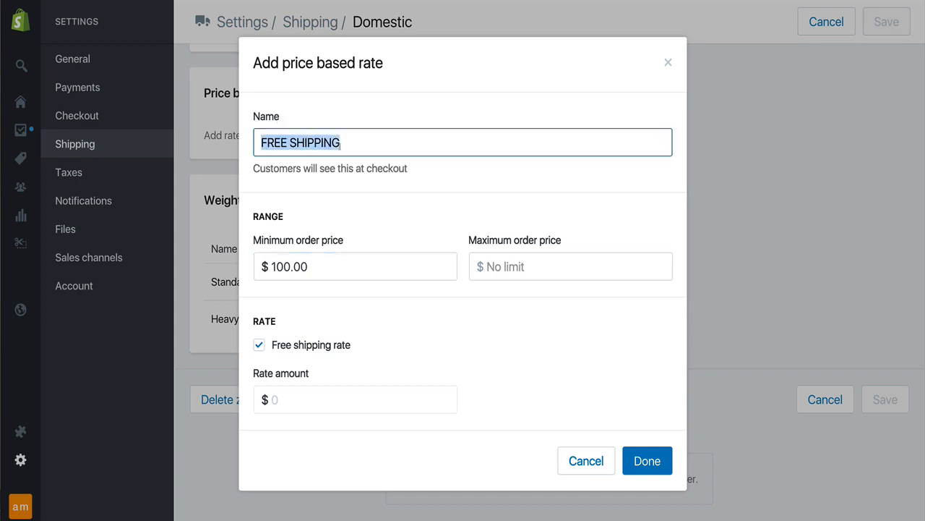
pyautogui.click(323, 203)
pyautogui.moveTo(308, 267); pyautogui.dragTo(271, 266)
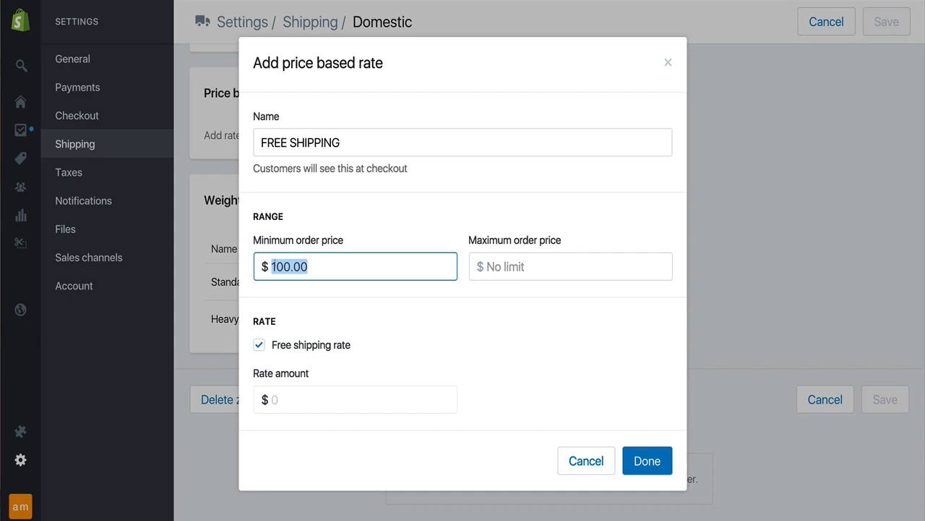
# Finish adding the FREE SHIPPING rate to the Domestic zone with the free shipping rate option kept on
pyautogui.click(346, 322)
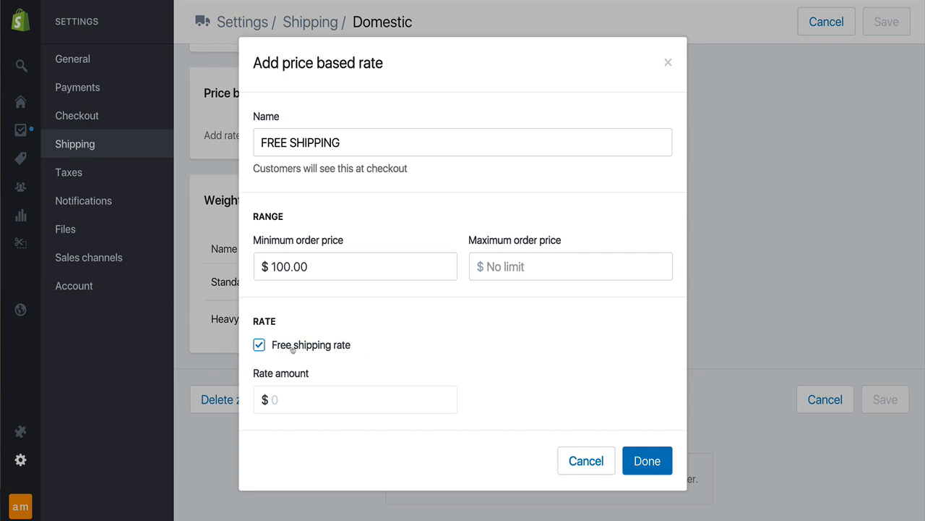
pyautogui.moveTo(282, 348); pyautogui.dragTo(359, 353)
pyautogui.click(360, 352)
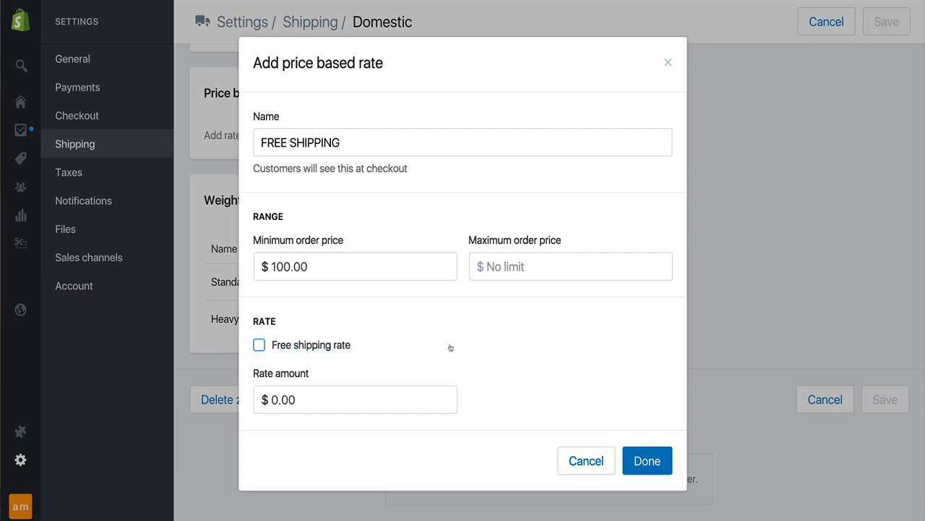
pyautogui.click(259, 349)
pyautogui.click(635, 467)
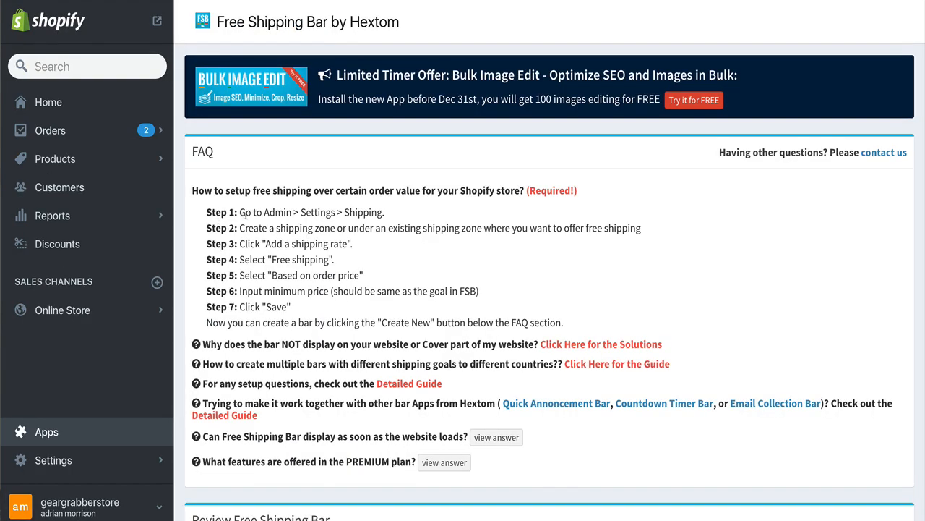
# Go through the FAQ's seven steps for offering free shipping above a minimum order price
pyautogui.moveTo(244, 213); pyautogui.dragTo(328, 304)
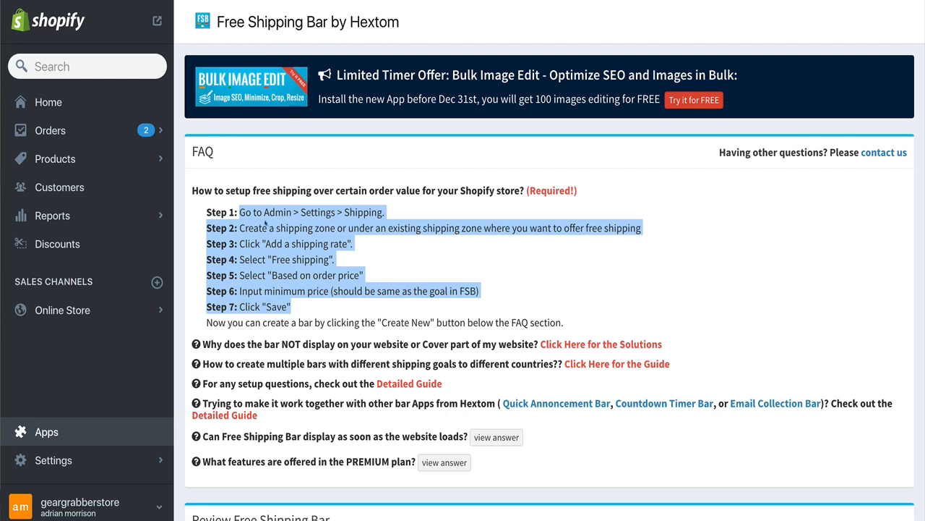
pyautogui.moveTo(301, 212); pyautogui.dragTo(373, 212)
pyautogui.moveTo(254, 228); pyautogui.dragTo(529, 228)
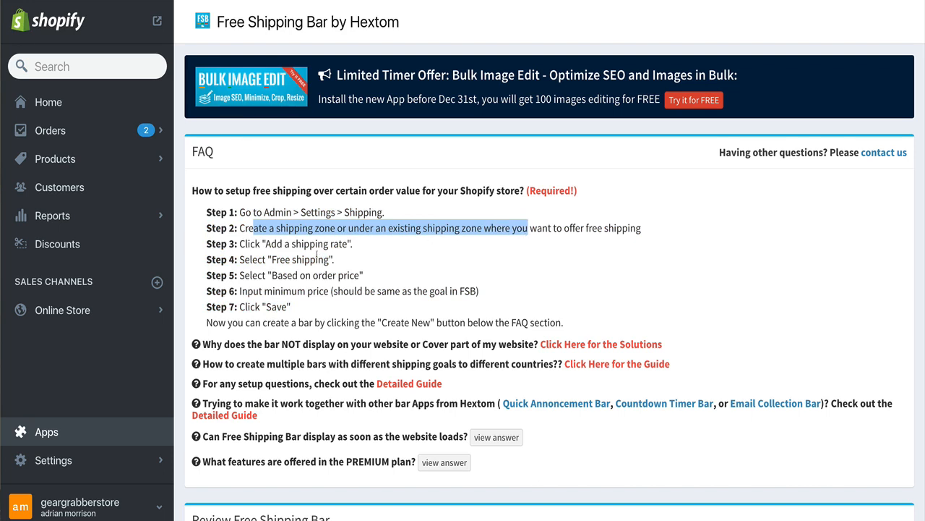
pyautogui.click(273, 243)
pyautogui.moveTo(272, 274); pyautogui.dragTo(351, 276)
pyautogui.click(312, 274)
pyautogui.moveTo(251, 290); pyautogui.dragTo(418, 291)
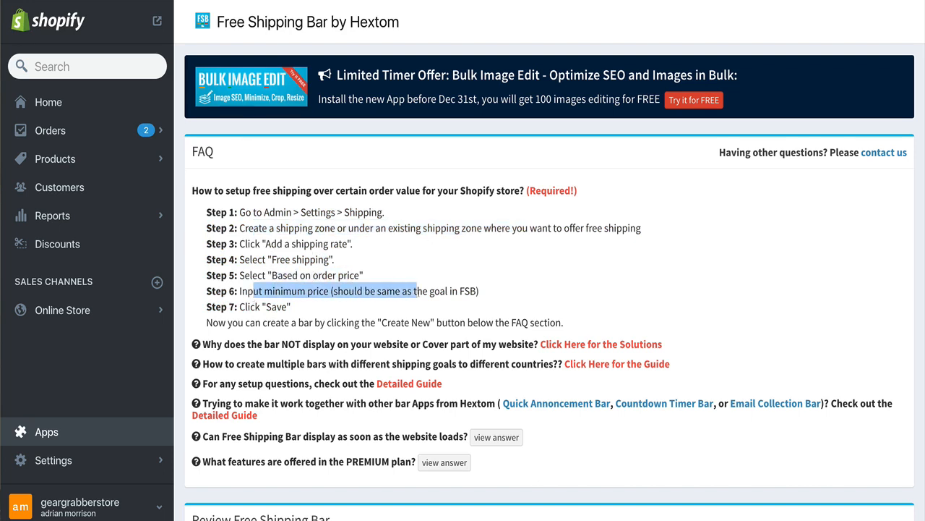
pyautogui.click(405, 292)
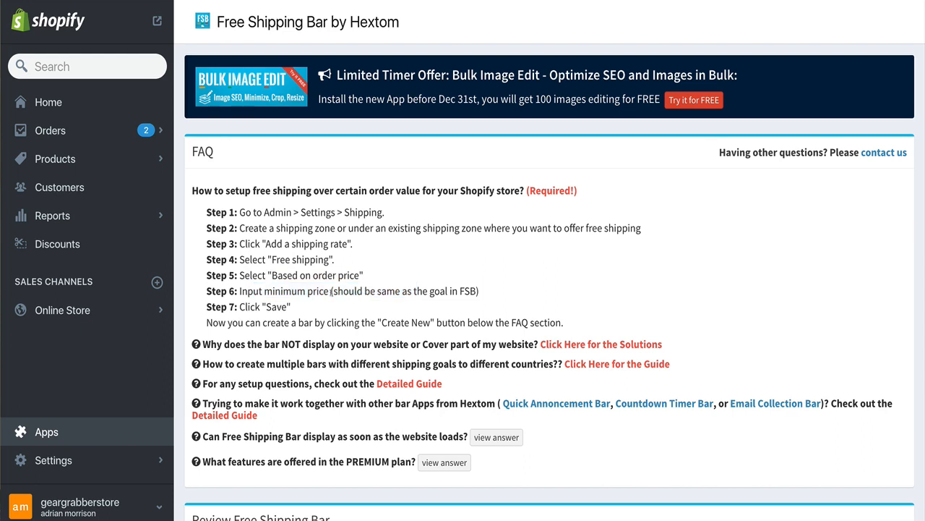
pyautogui.moveTo(331, 290); pyautogui.dragTo(496, 290)
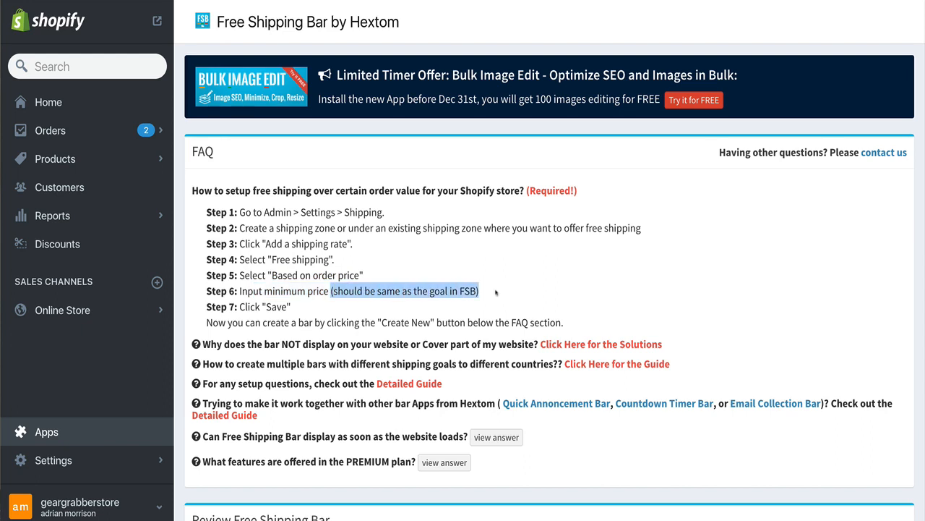
pyautogui.doubleClick(282, 307)
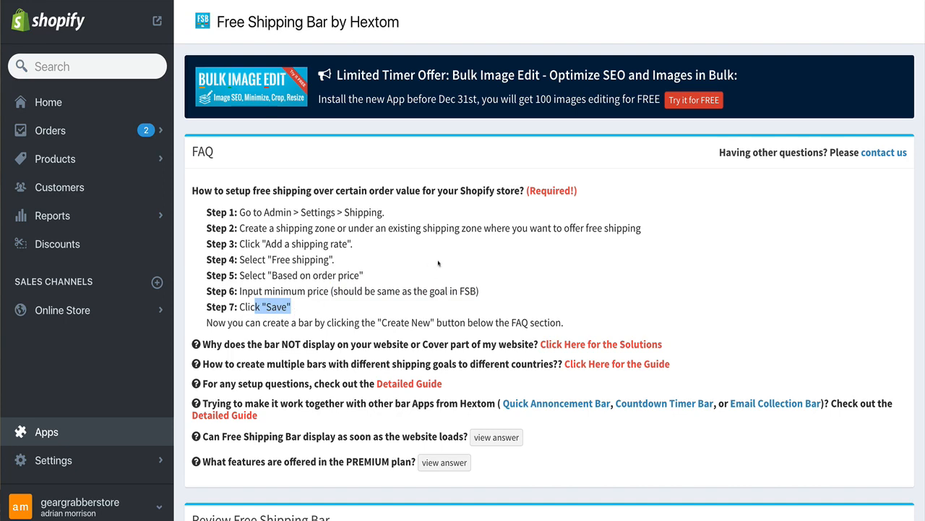
pyautogui.click(505, 275)
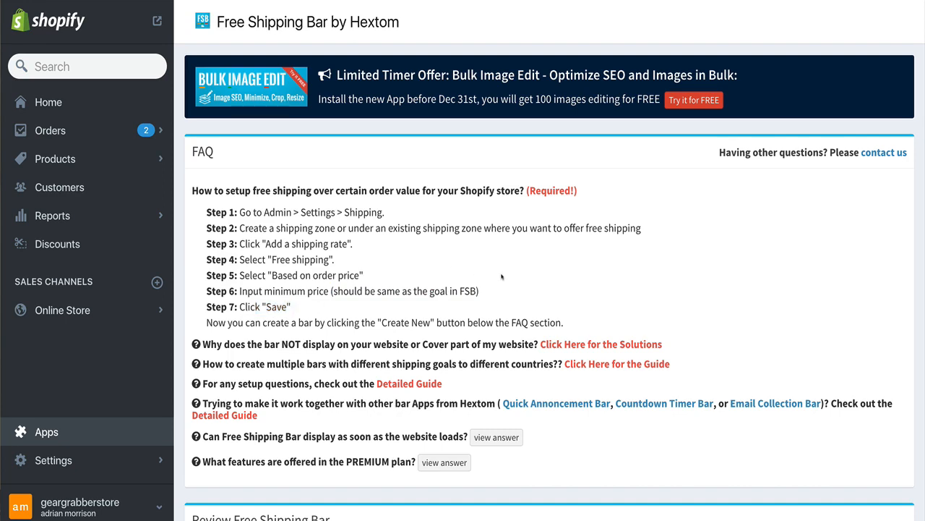
# Start creating a new free shipping bar in the app
pyautogui.scroll(-5, 417, 312)
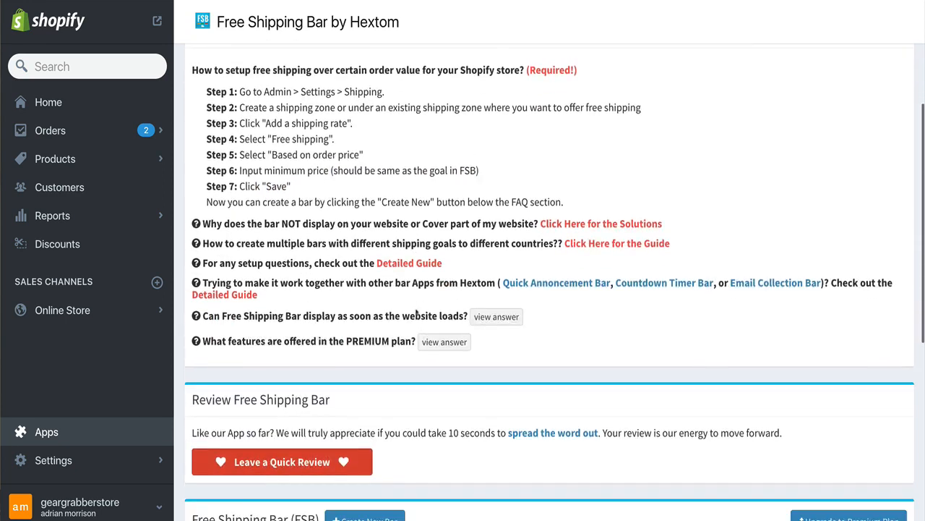
pyautogui.scroll(4, 417, 312)
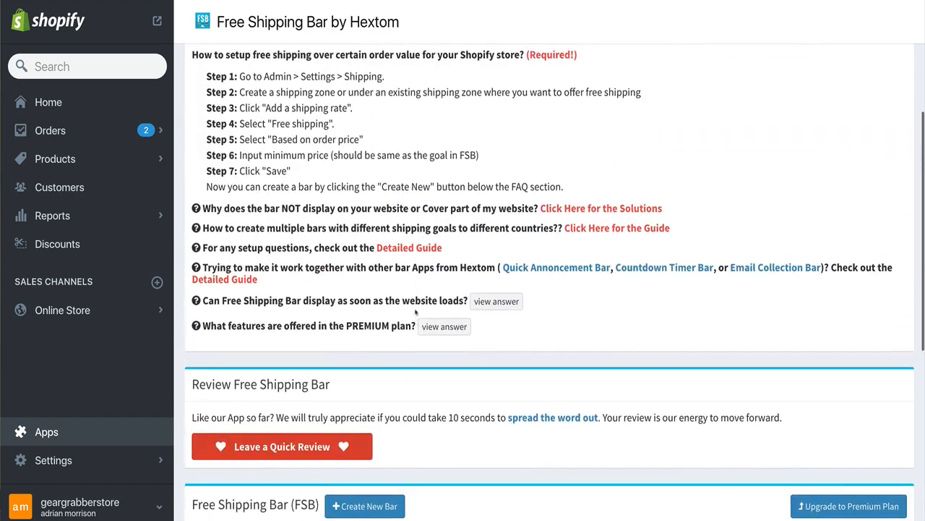
pyautogui.scroll(-4, 459, 255)
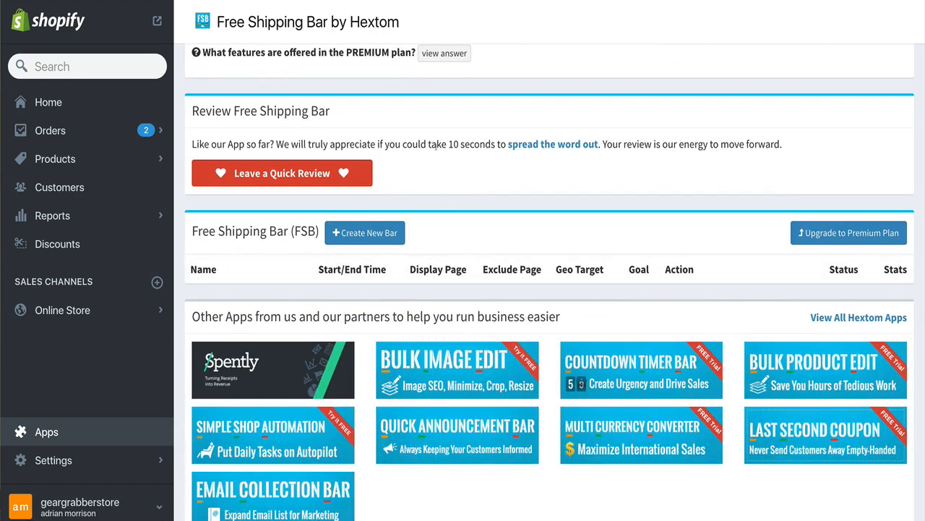
pyautogui.scroll(-1, 438, 157)
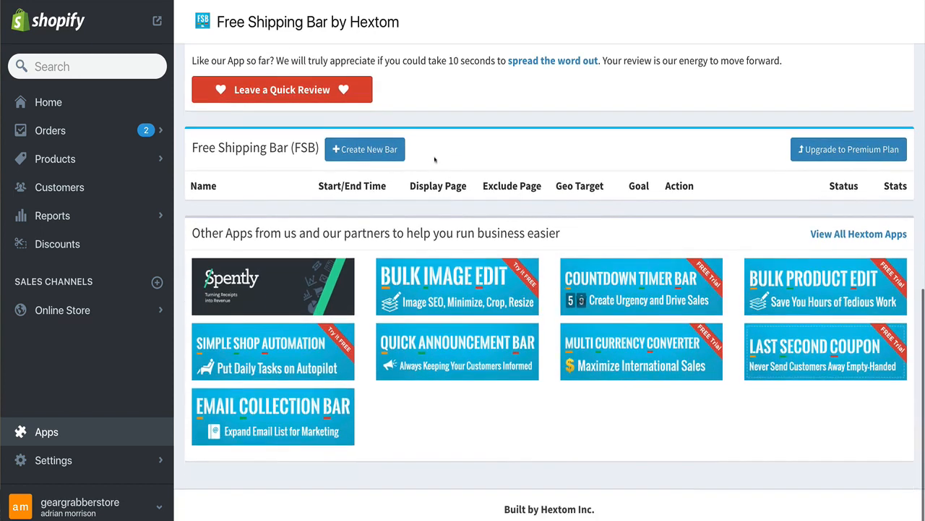
pyautogui.click(348, 152)
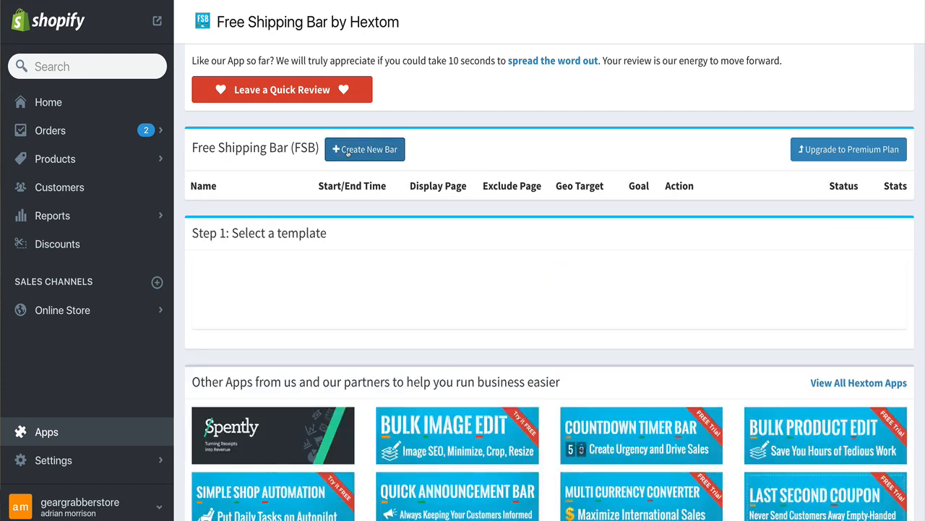
# Pick the Ever Summer template for the new bar
pyautogui.scroll(-1, 476, 165)
pyautogui.scroll(-1, 476, 164)
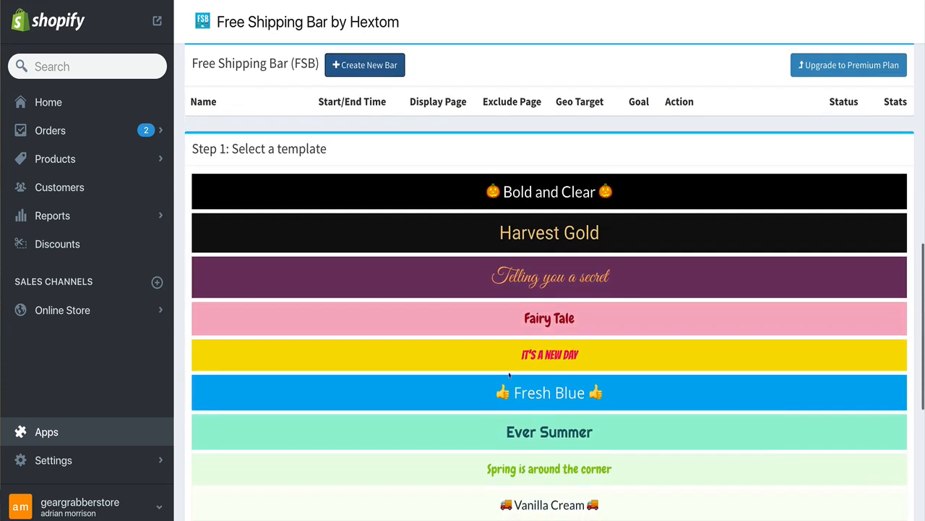
pyautogui.scroll(-1, 499, 374)
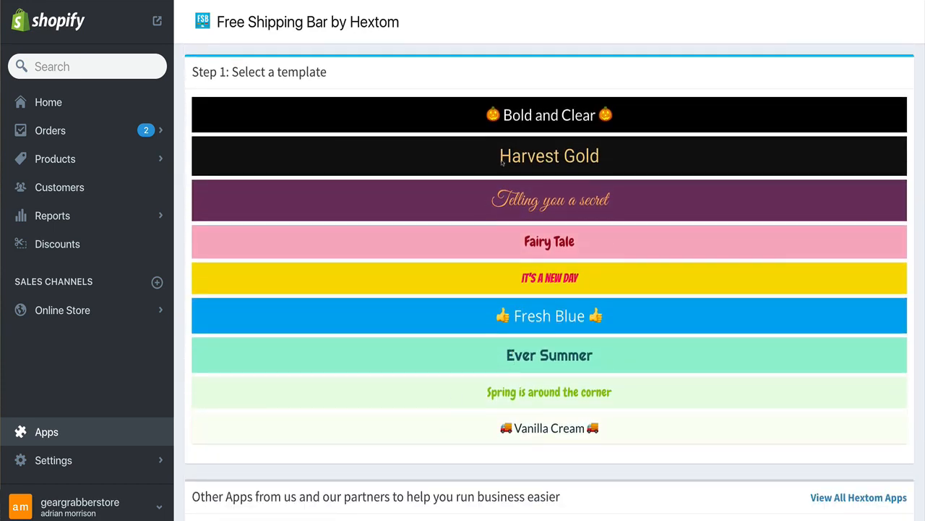
pyautogui.click(483, 352)
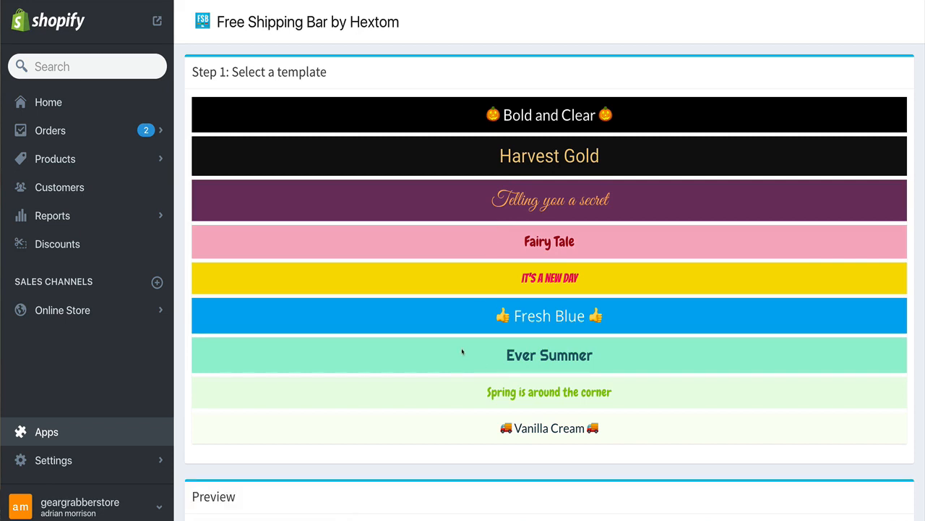
# Examine the preview's initial, progress and goal-achieved bar messages
pyautogui.scroll(-1, 461, 347)
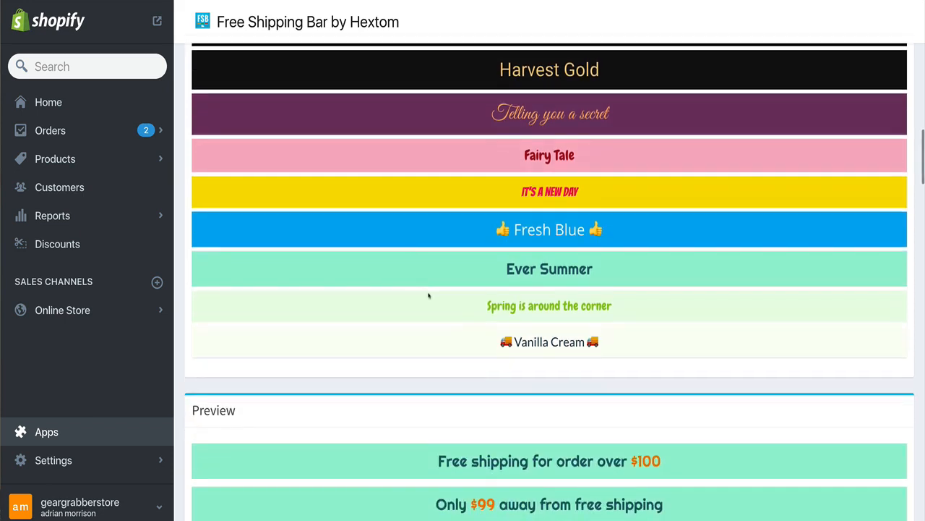
pyautogui.scroll(-3, 429, 296)
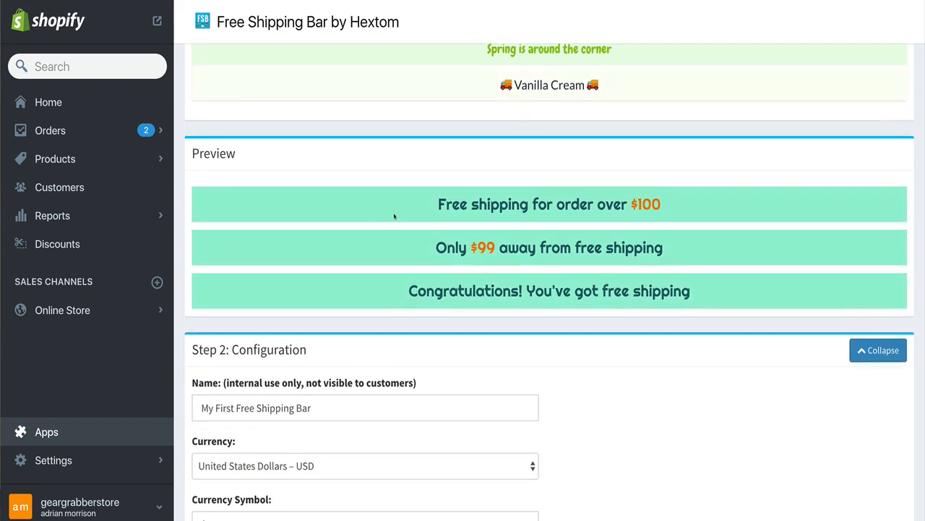
pyautogui.scroll(-1, 397, 216)
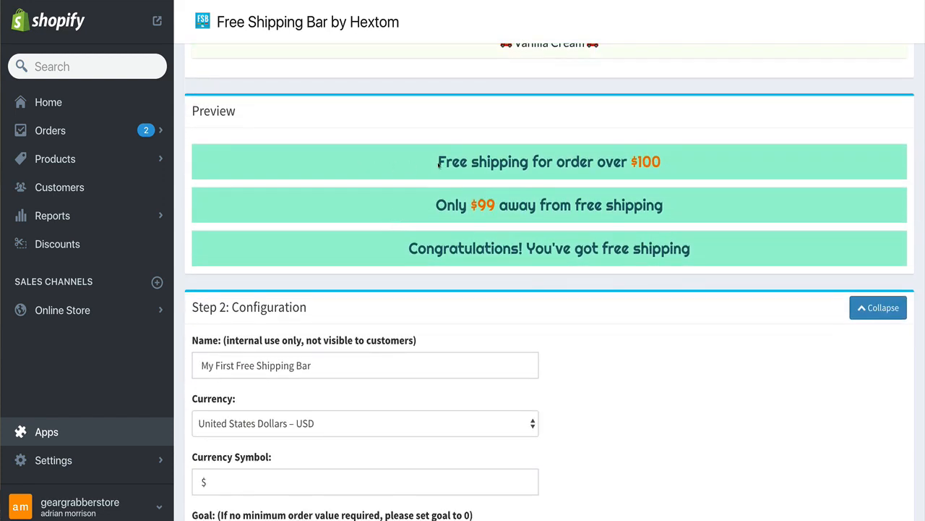
pyautogui.moveTo(434, 165); pyautogui.dragTo(699, 165)
pyautogui.click(467, 165)
pyautogui.moveTo(437, 164); pyautogui.dragTo(678, 164)
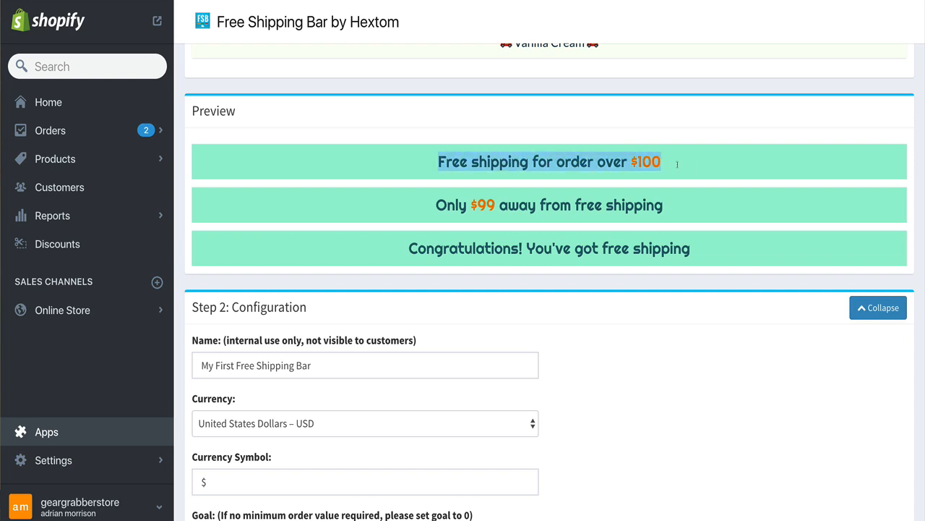
pyautogui.click(677, 164)
pyautogui.moveTo(437, 162); pyautogui.dragTo(606, 162)
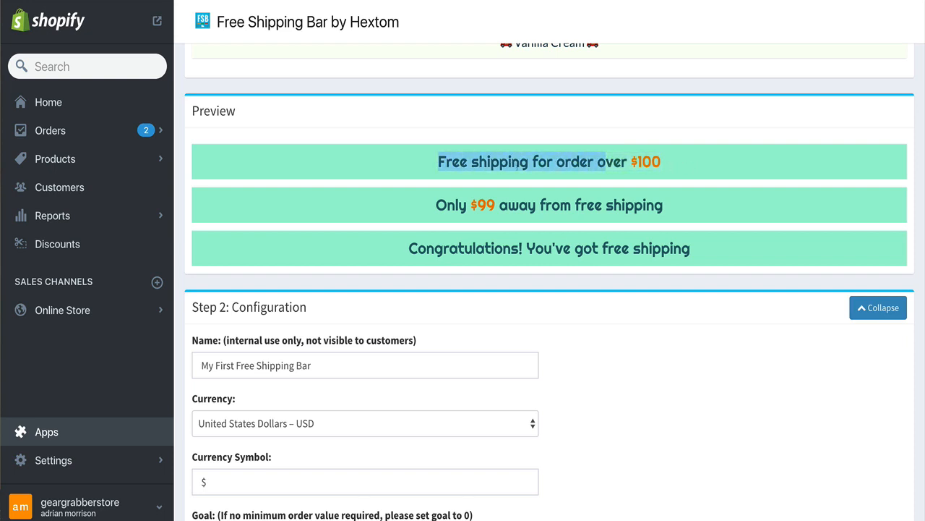
pyautogui.moveTo(432, 209); pyautogui.dragTo(688, 216)
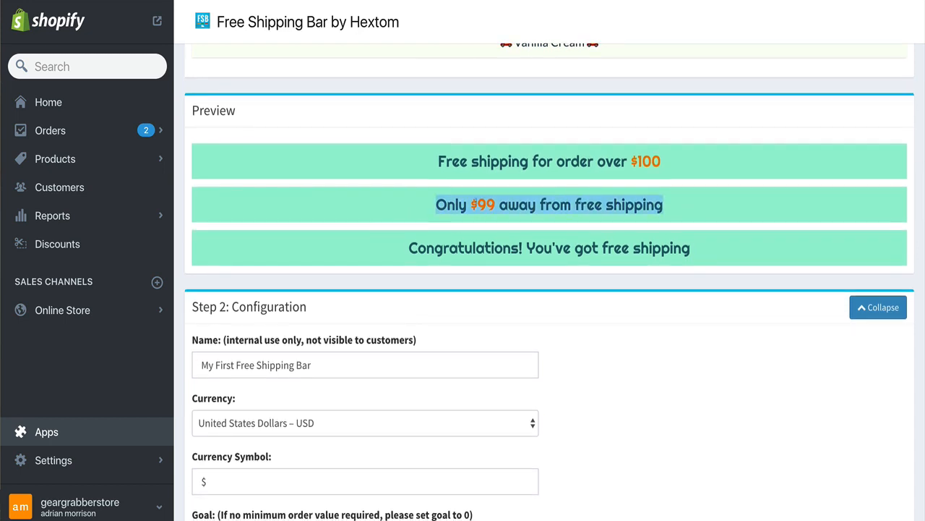
pyautogui.moveTo(471, 205); pyautogui.dragTo(667, 206)
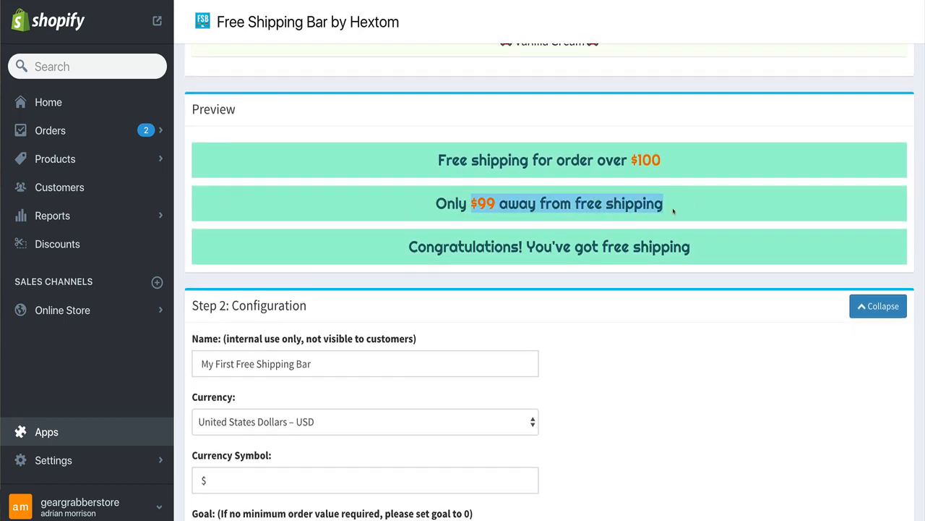
pyautogui.moveTo(413, 242); pyautogui.dragTo(717, 252)
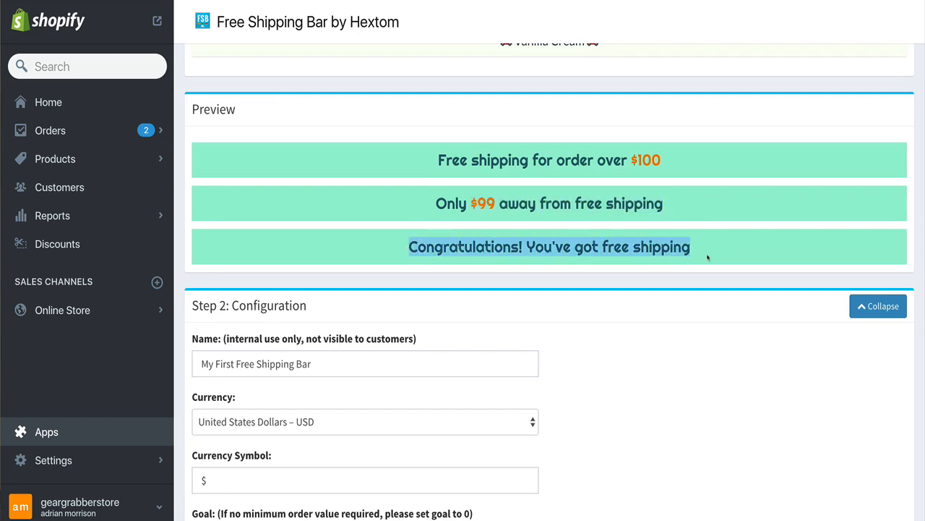
pyautogui.click(705, 257)
# Rename the bar as Free Shipping Bar 1 in the configuration
pyautogui.scroll(-2, 650, 252)
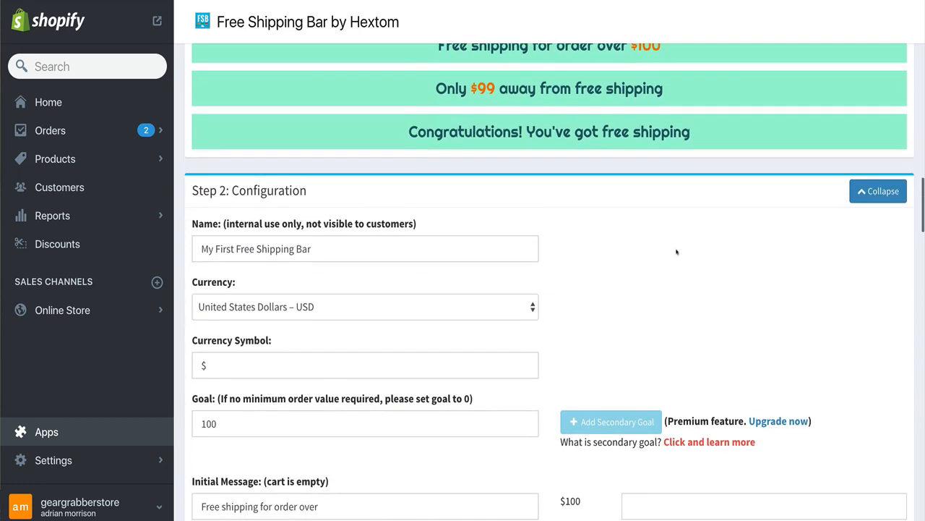
pyautogui.scroll(1, 652, 250)
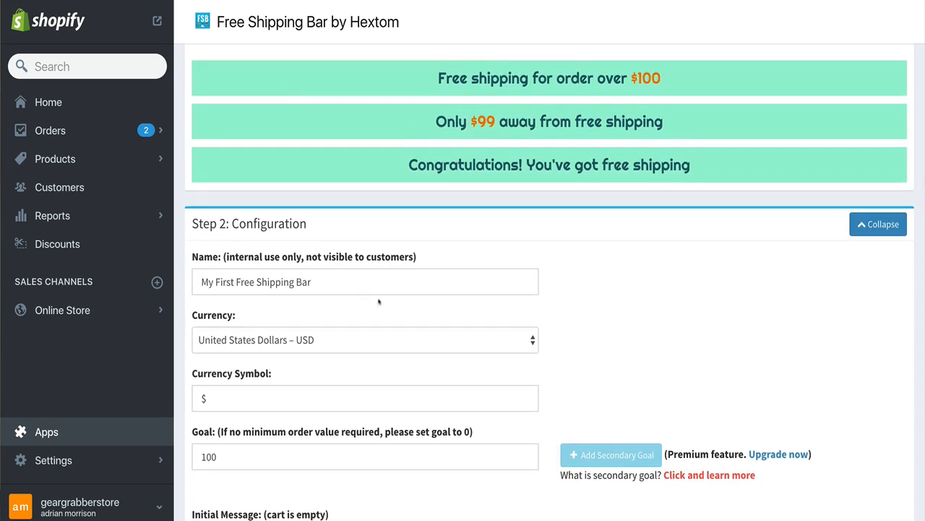
pyautogui.scroll(-1, 342, 261)
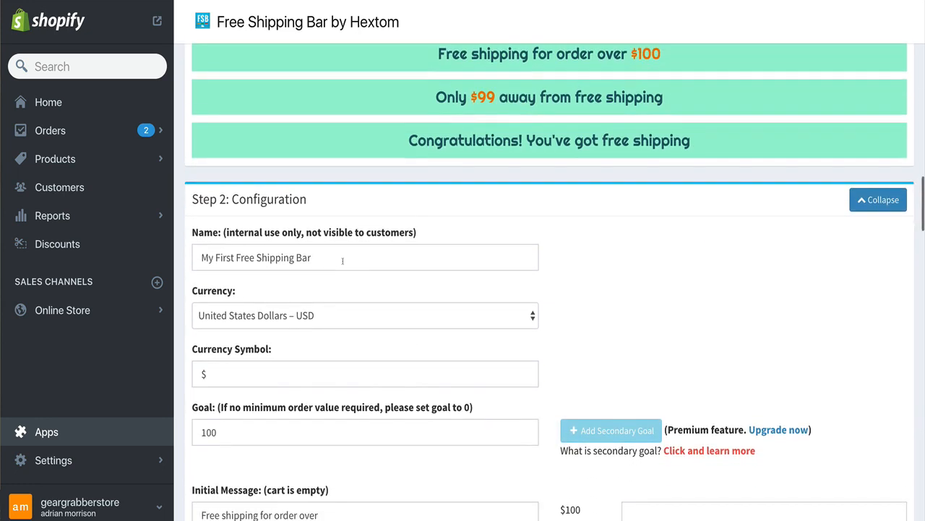
pyautogui.tripleClick(343, 261)
pyautogui.write('Fr')
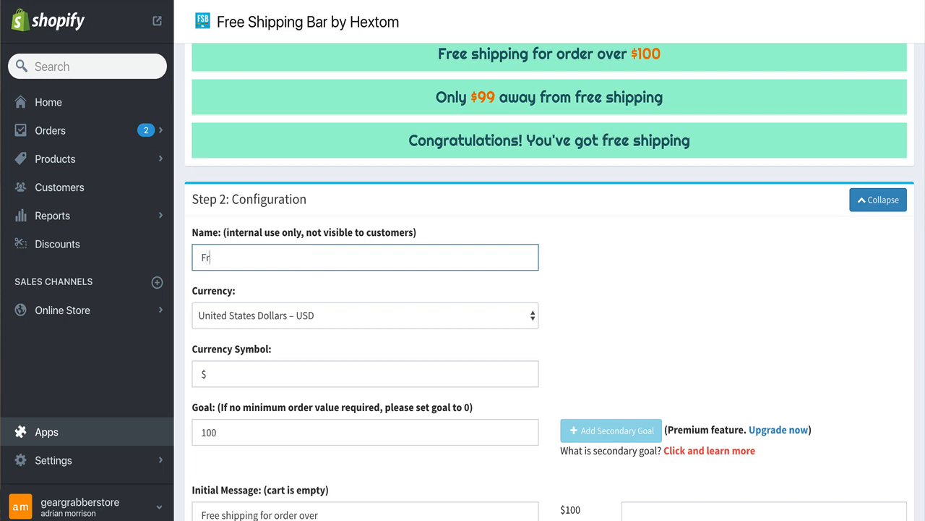
pyautogui.write('ee Shipping Bar 1')
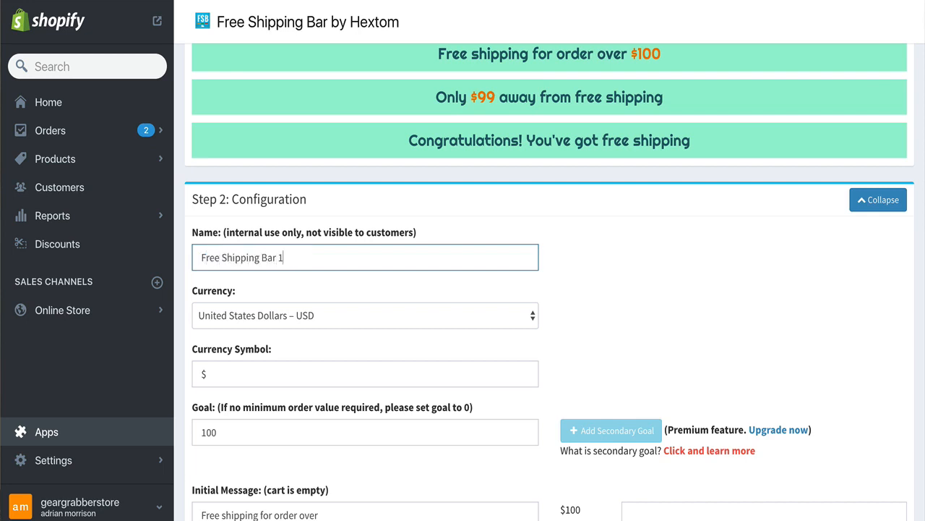
pyautogui.click(668, 288)
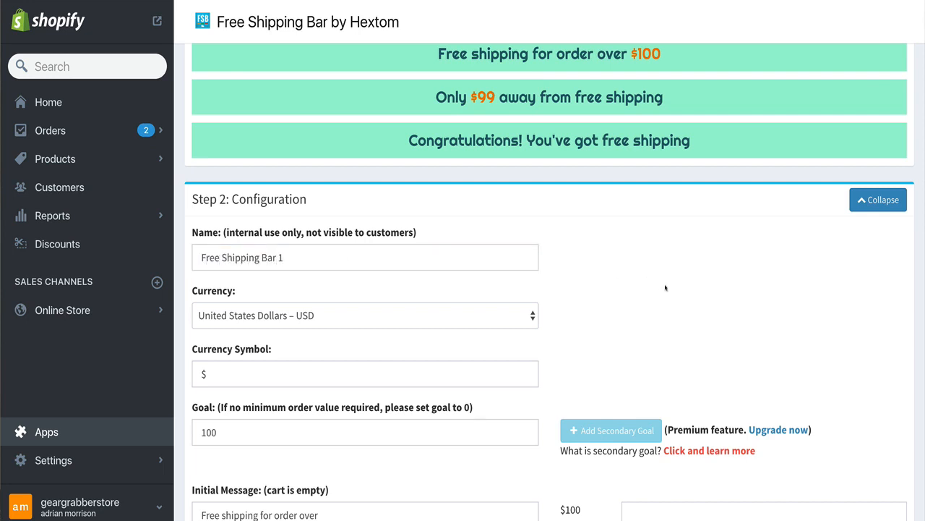
# Change the bar's initial message to "Today Only! Free shipping for orders over"
pyautogui.scroll(-1, 267, 308)
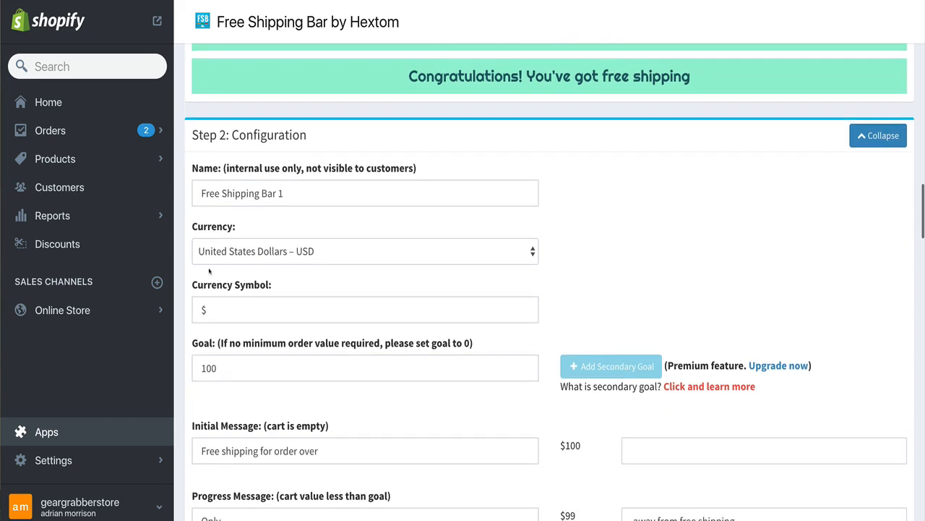
pyautogui.scroll(-1, 448, 298)
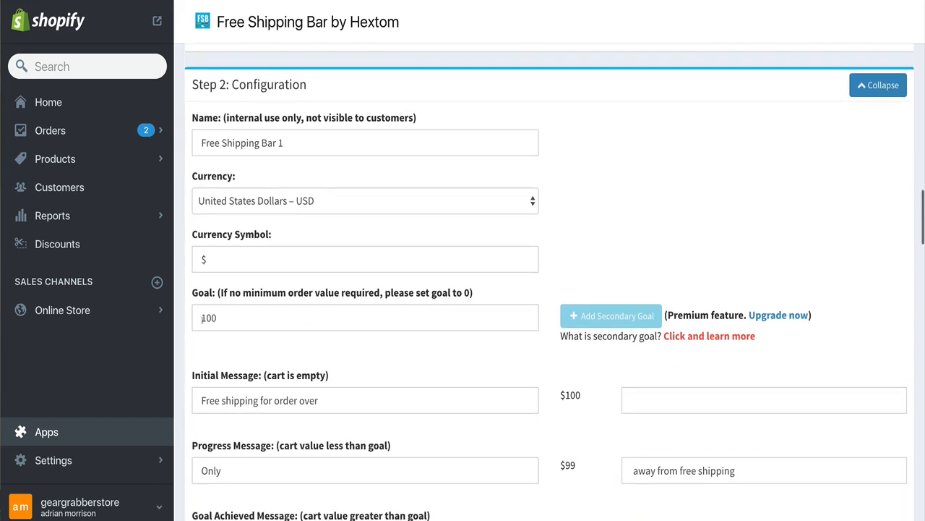
pyautogui.moveTo(227, 318); pyautogui.dragTo(195, 318)
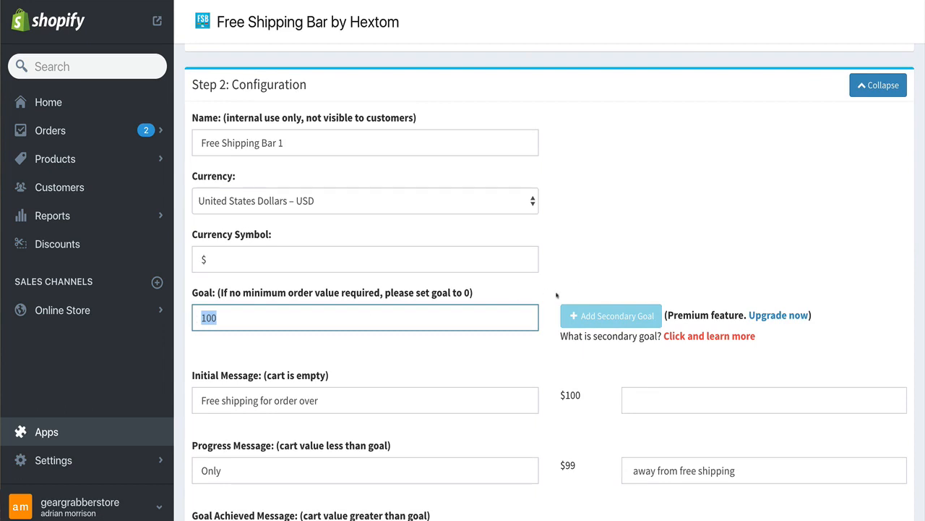
pyautogui.click(544, 327)
pyautogui.scroll(-3, 506, 329)
pyautogui.scroll(-3, 400, 334)
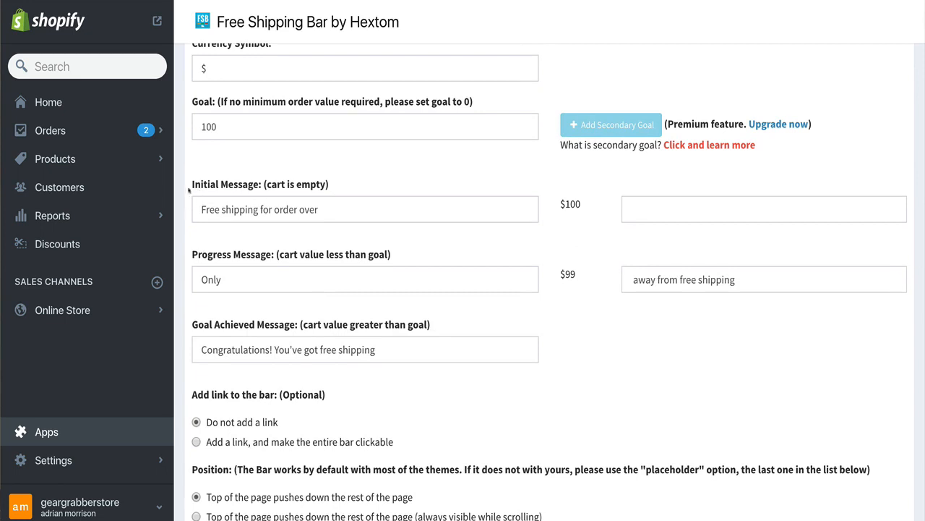
pyautogui.click(198, 210)
pyautogui.write('Today Only!')
pyautogui.press('BackSpace')
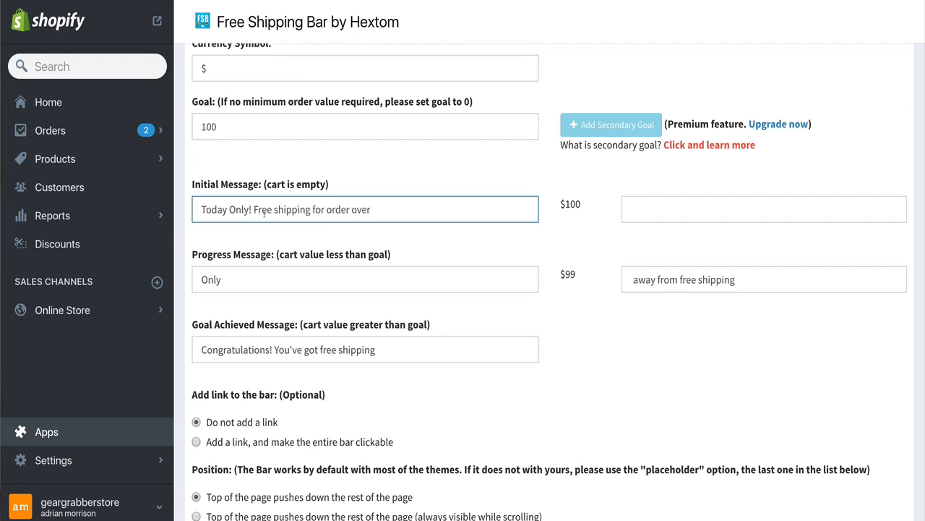
pyautogui.click(350, 210)
pyautogui.write('s')
pyautogui.scroll(-1, 399, 229)
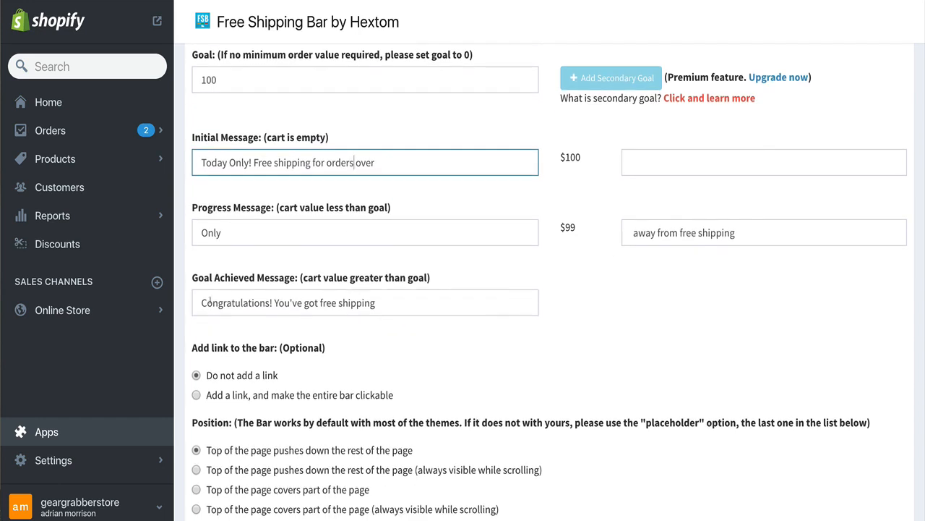
# Review the progress and goal-achieved messages and the remaining display, targeting and style options
pyautogui.moveTo(197, 232); pyautogui.dragTo(348, 233)
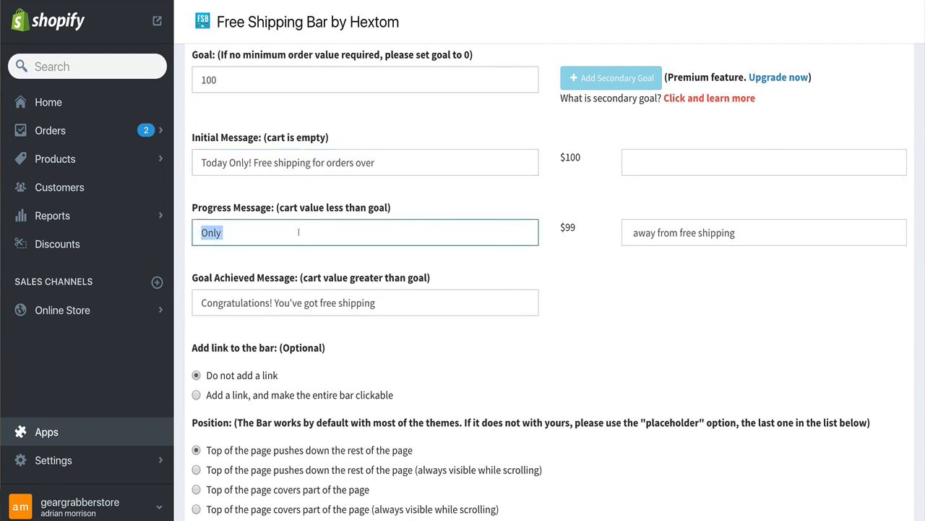
pyautogui.click(658, 232)
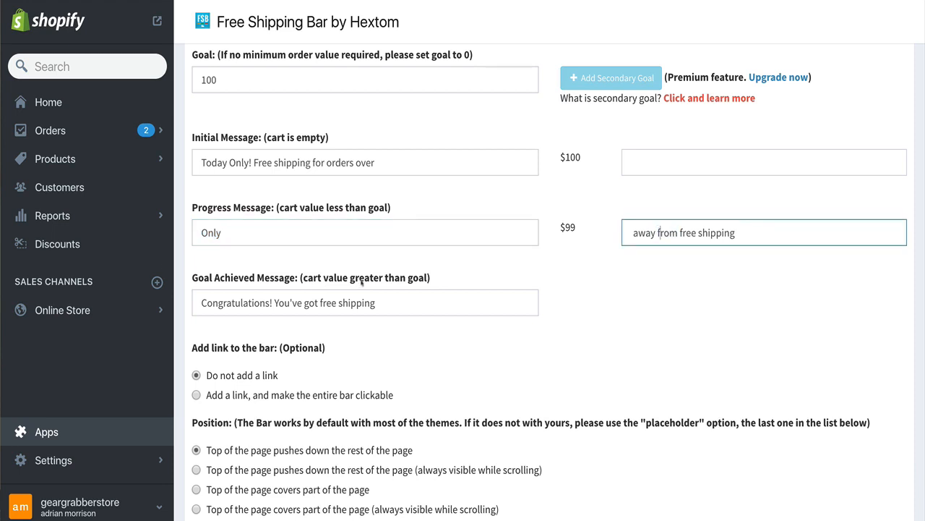
pyautogui.scroll(-1, 363, 283)
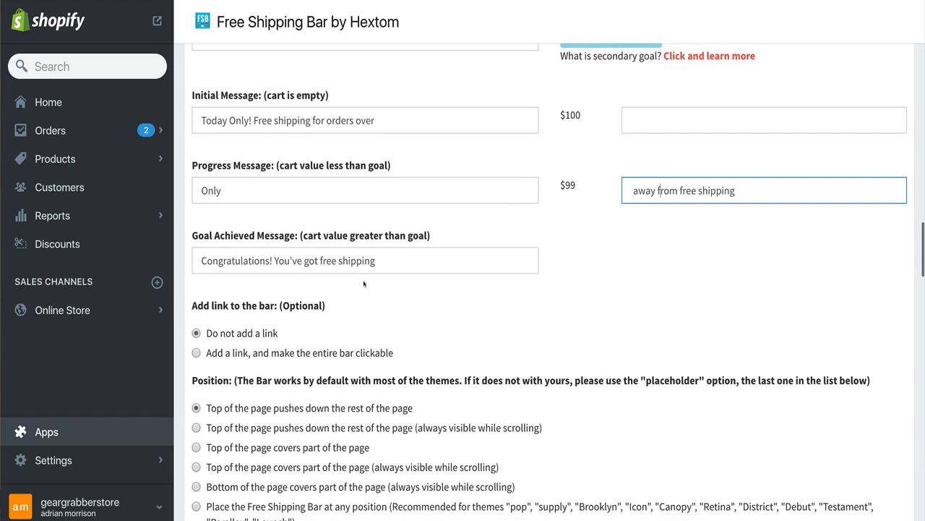
pyautogui.tripleClick(309, 261)
pyautogui.scroll(-1, 548, 322)
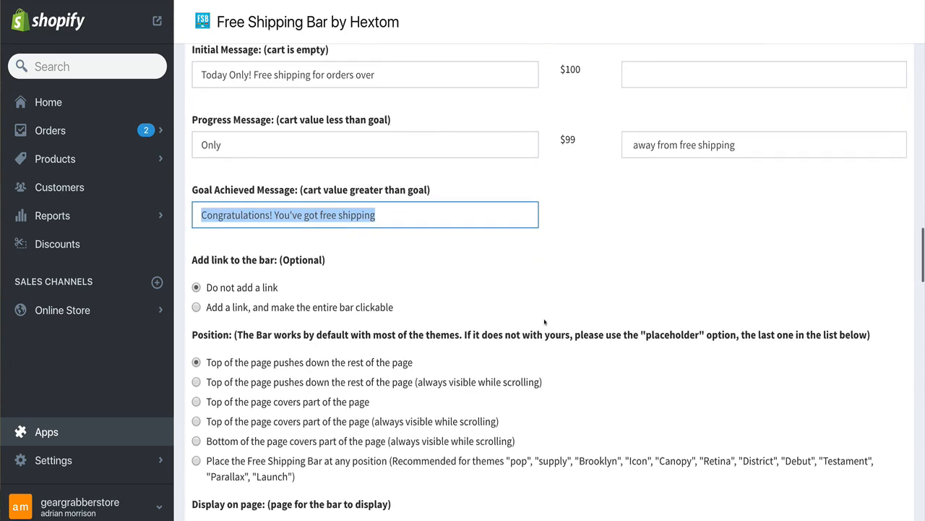
pyautogui.scroll(-3, 548, 323)
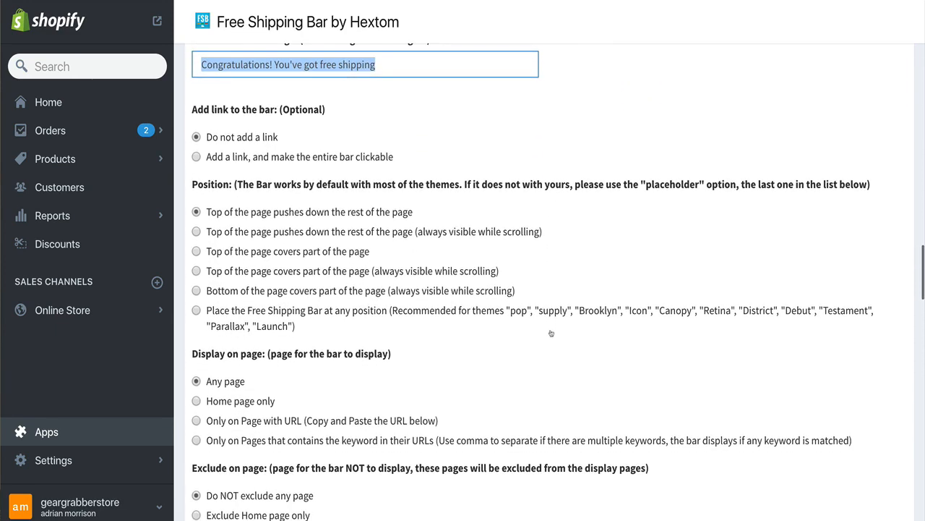
pyautogui.scroll(-1, 549, 322)
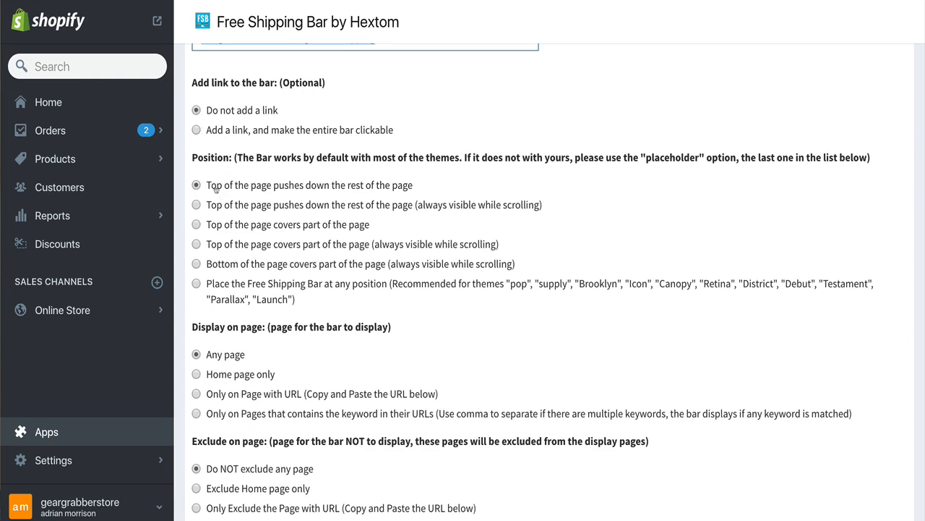
pyautogui.scroll(-5, 369, 181)
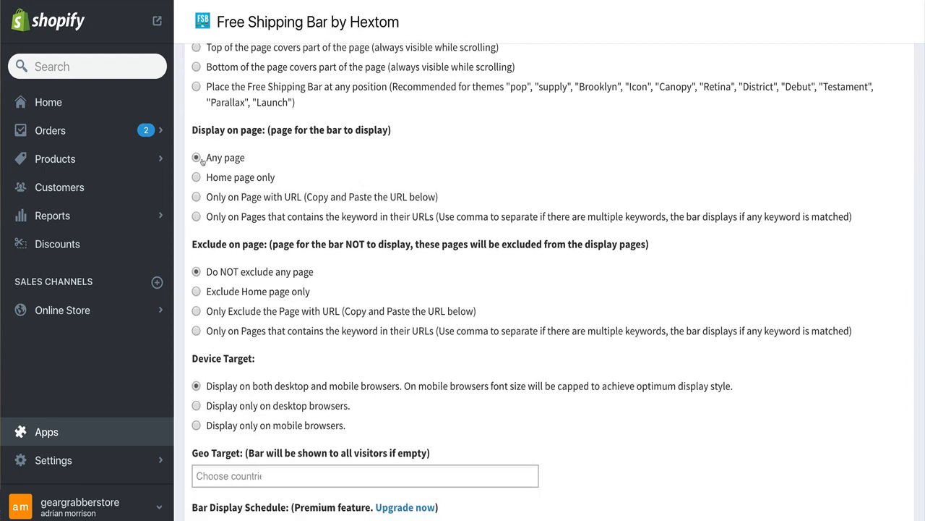
pyautogui.scroll(-1, 417, 176)
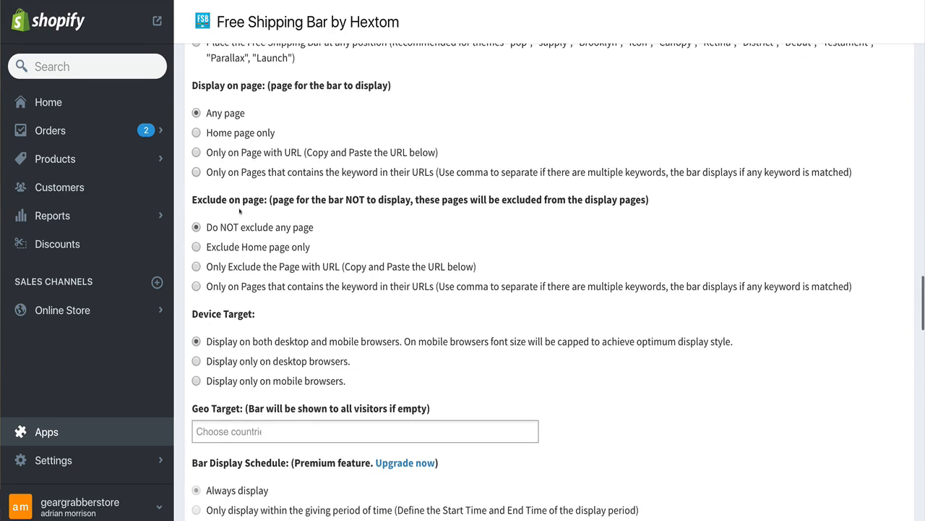
pyautogui.scroll(-3, 303, 229)
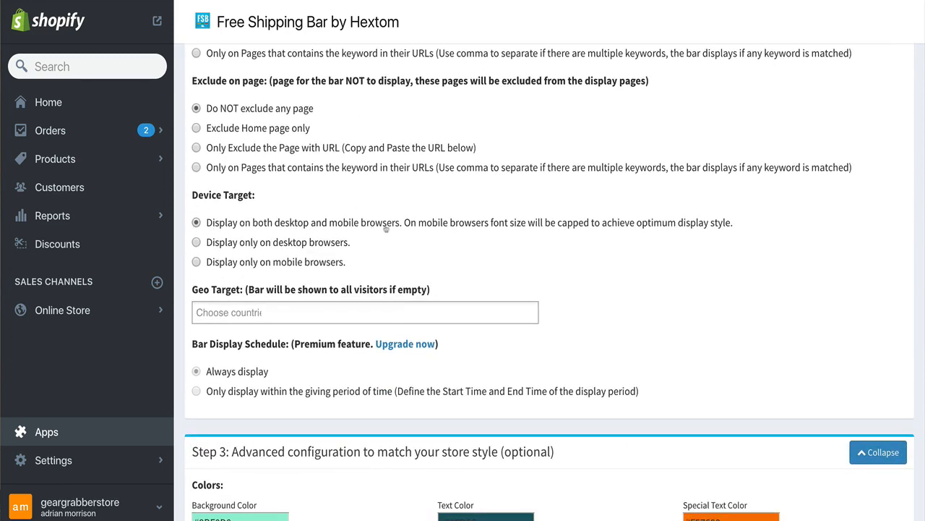
pyautogui.scroll(-2, 365, 230)
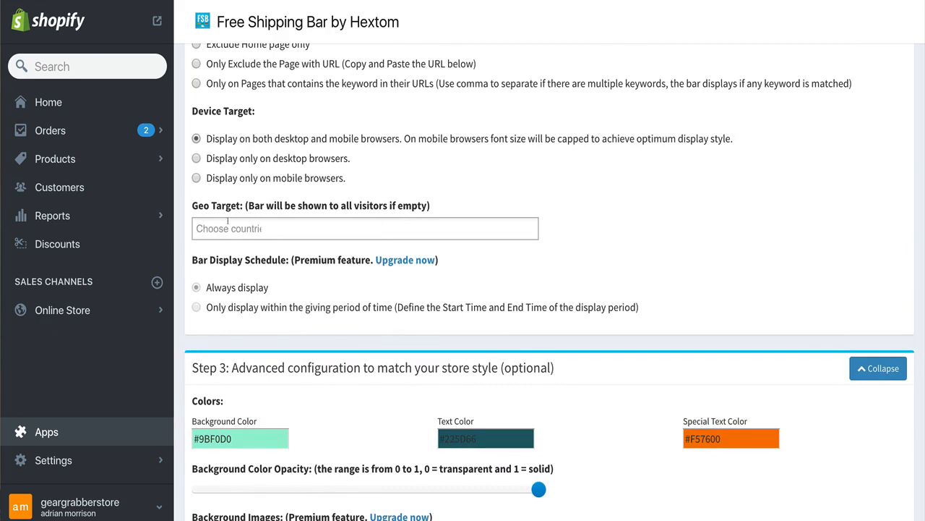
pyautogui.scroll(-3, 516, 190)
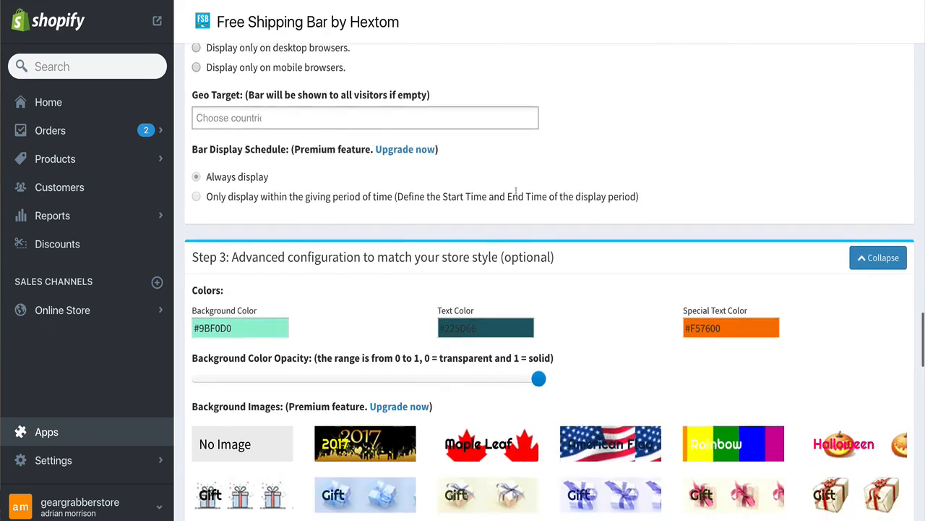
pyautogui.scroll(-3, 516, 190)
pyautogui.scroll(2, 326, 186)
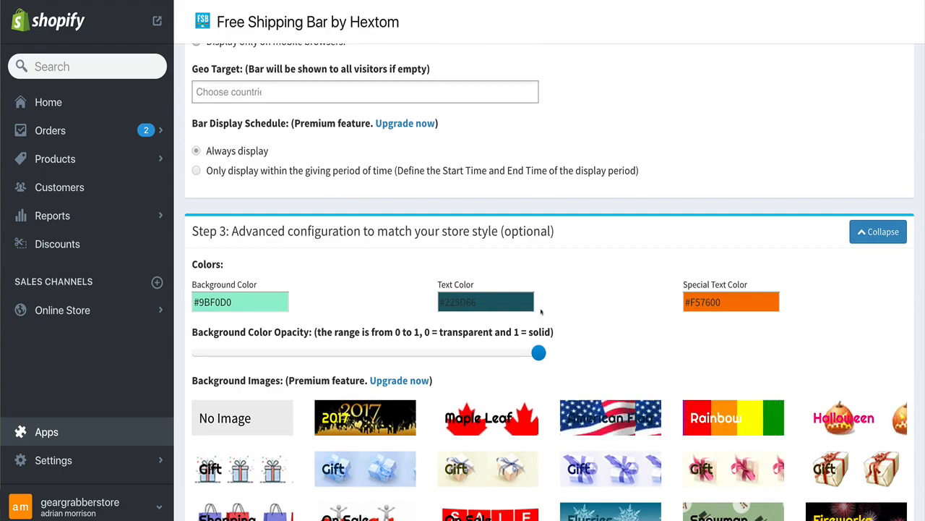
pyautogui.scroll(-3, 618, 307)
pyautogui.scroll(-5, 625, 308)
pyautogui.scroll(5, 461, 321)
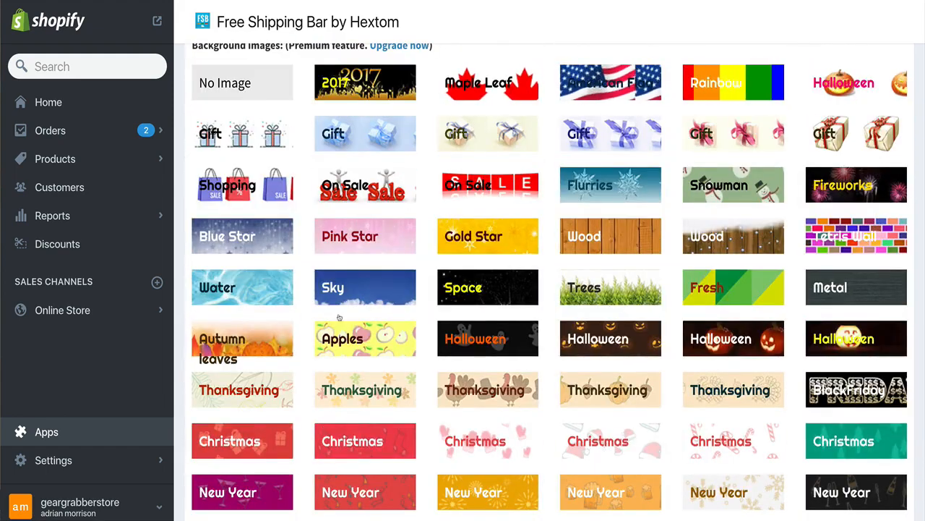
pyautogui.scroll(-10, 605, 210)
pyautogui.scroll(4, 603, 210)
pyautogui.scroll(2, 580, 210)
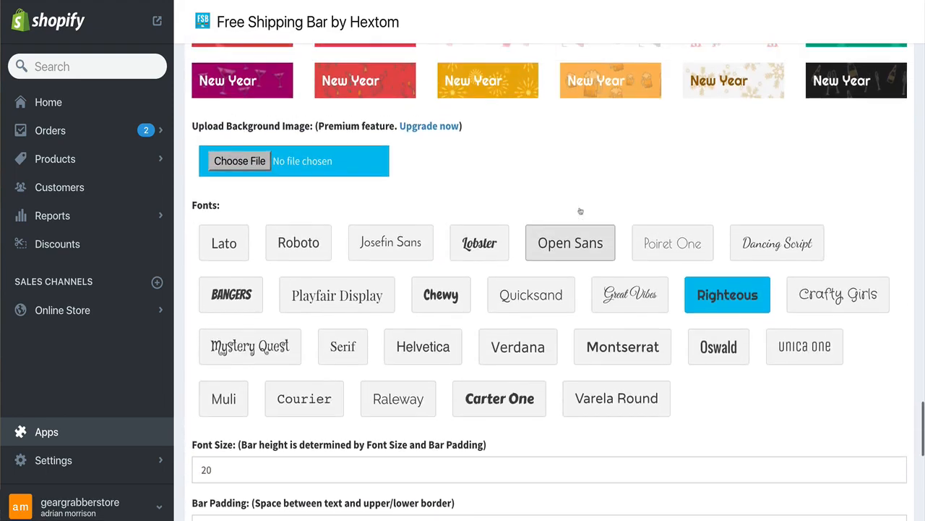
pyautogui.scroll(-10, 494, 361)
pyautogui.scroll(-3, 491, 358)
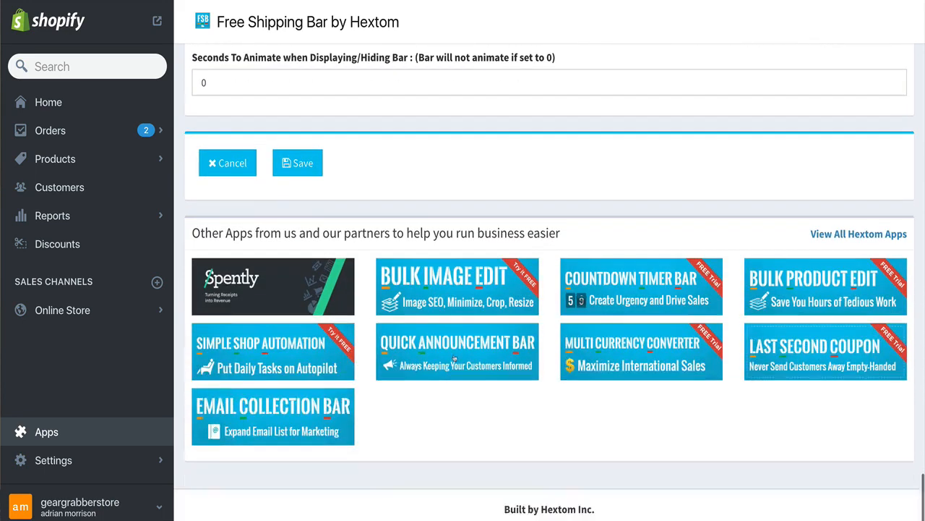
# Save the new bar, decline the review request, and view the bar list
pyautogui.click(286, 165)
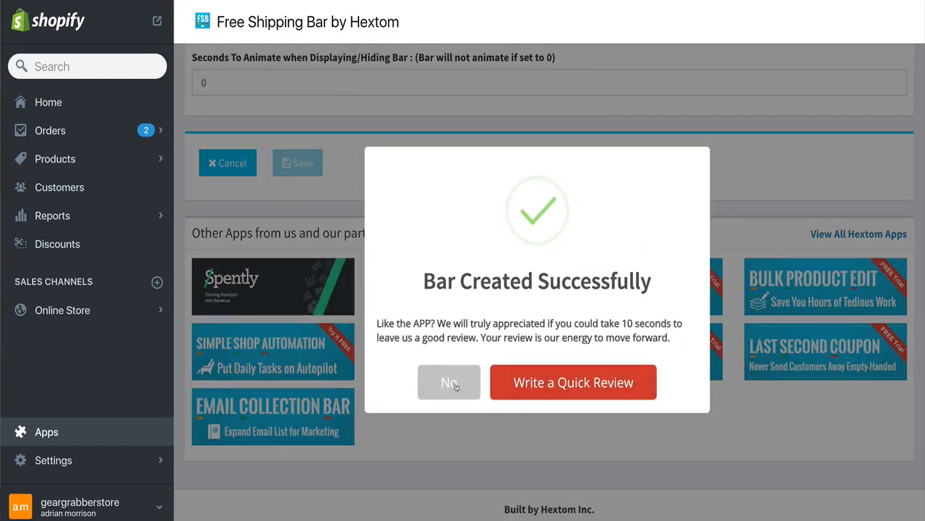
pyautogui.click(456, 386)
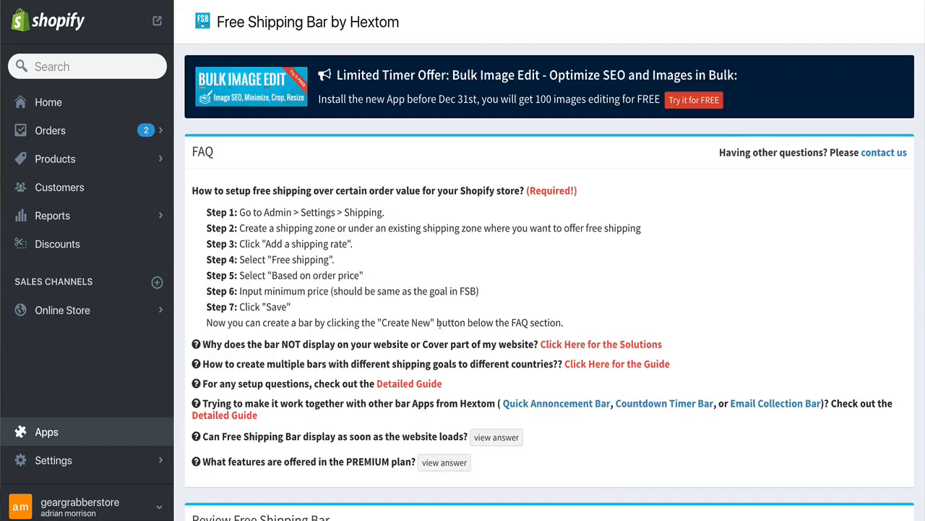
pyautogui.scroll(-6, 436, 323)
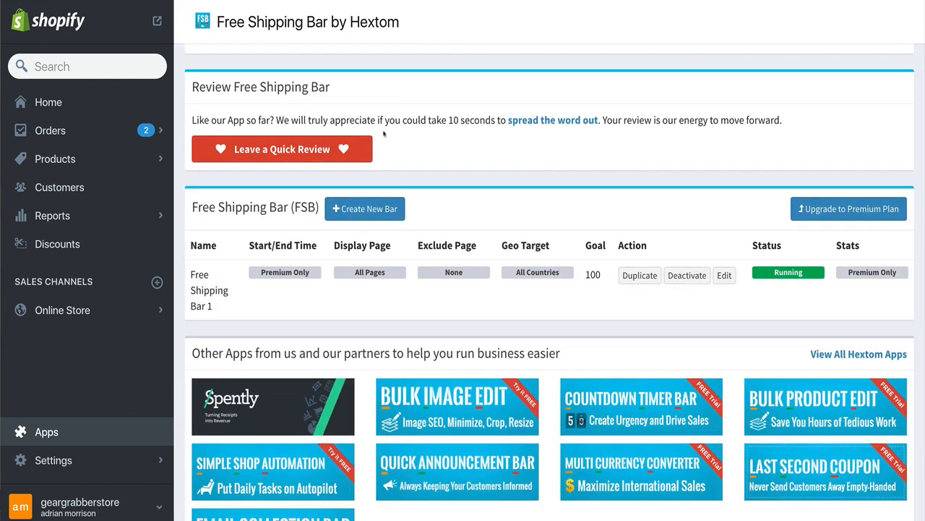
pyautogui.scroll(2, 522, 164)
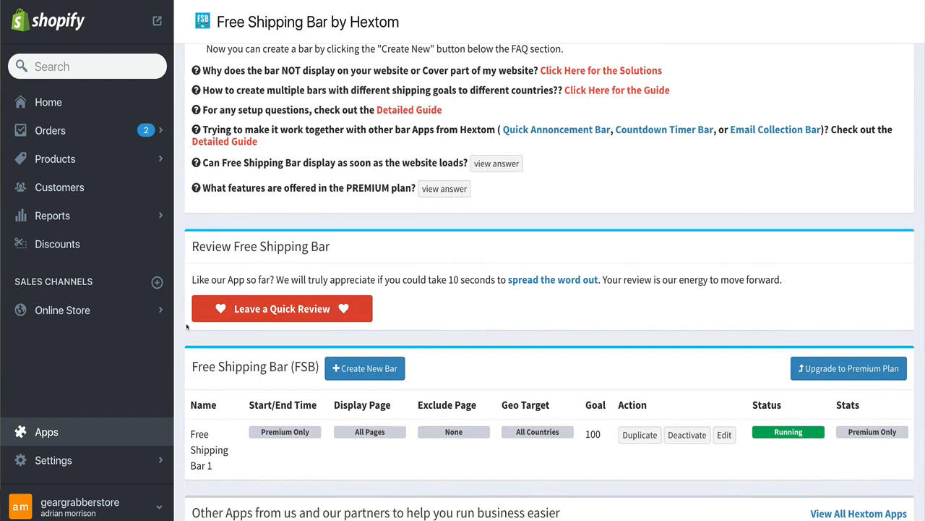
# Open the online store and check the free shipping bar on the storefront
pyautogui.click(64, 310)
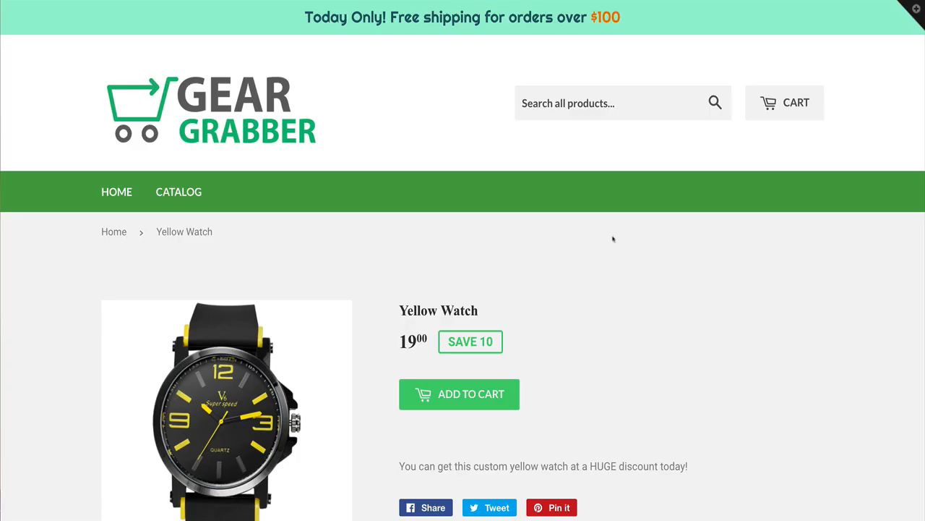
pyautogui.scroll(-1, 655, 234)
pyautogui.scroll(1, 655, 234)
pyautogui.moveTo(300, 21); pyautogui.dragTo(656, 20)
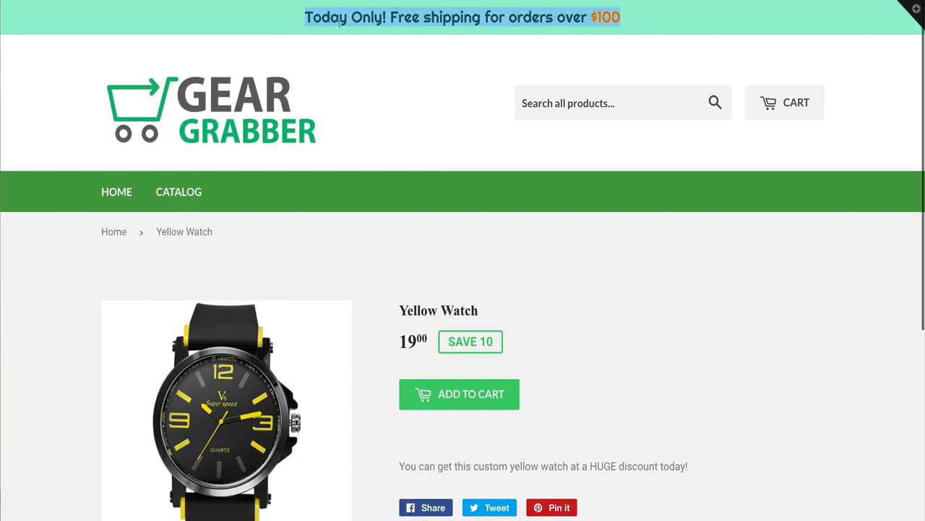
pyautogui.click(444, 77)
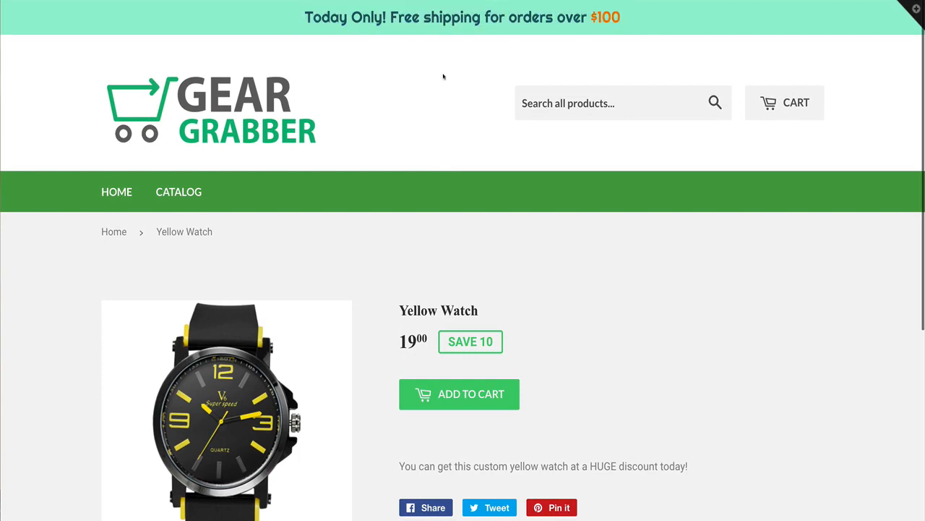
# Browse to the Yellow Watch through the EPIC WATCHES collection and add it to the cart
pyautogui.click(109, 193)
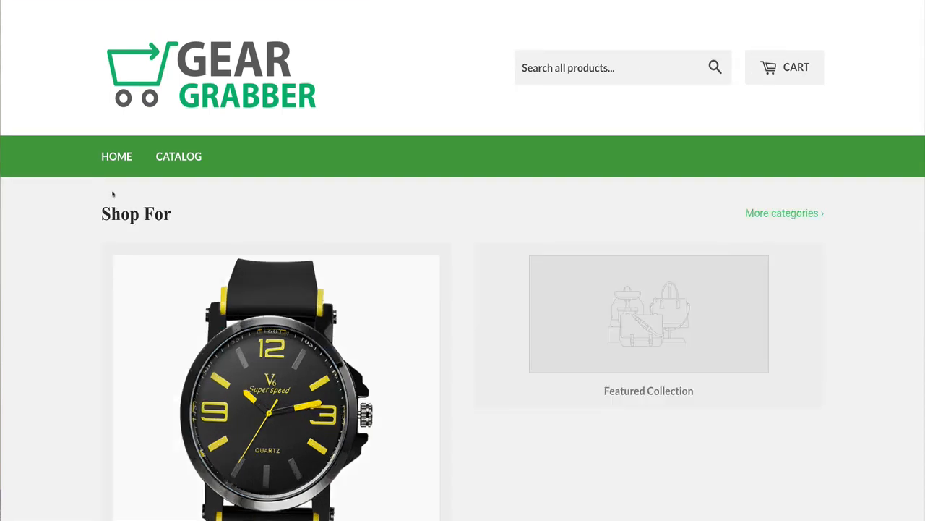
pyautogui.scroll(-3, 559, 30)
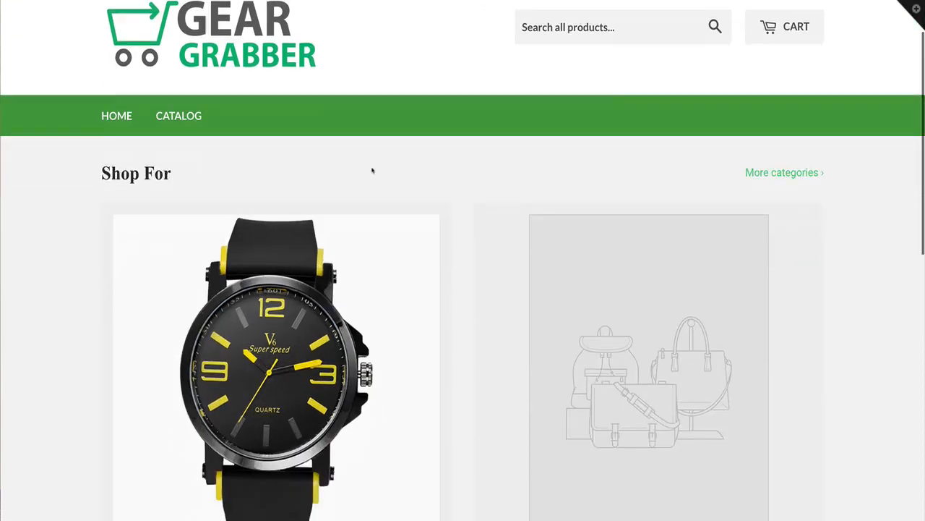
pyautogui.click(246, 275)
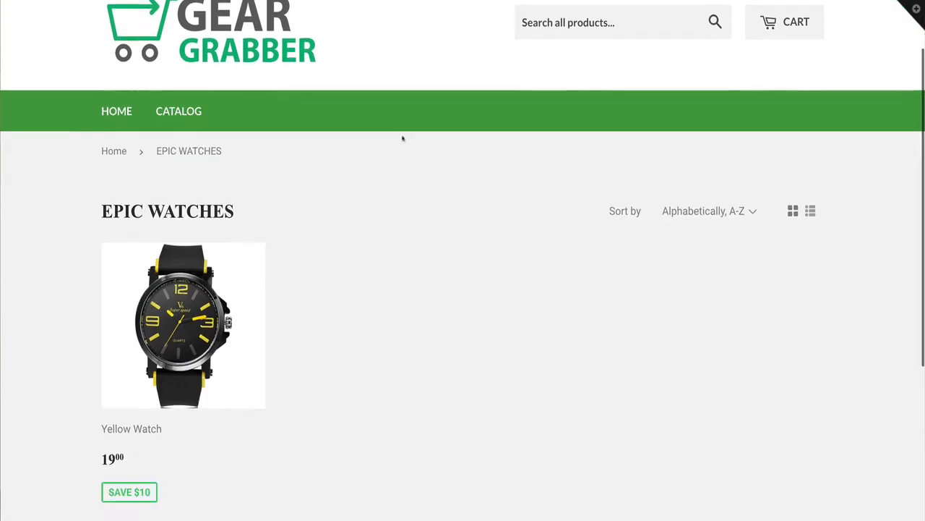
pyautogui.click(207, 337)
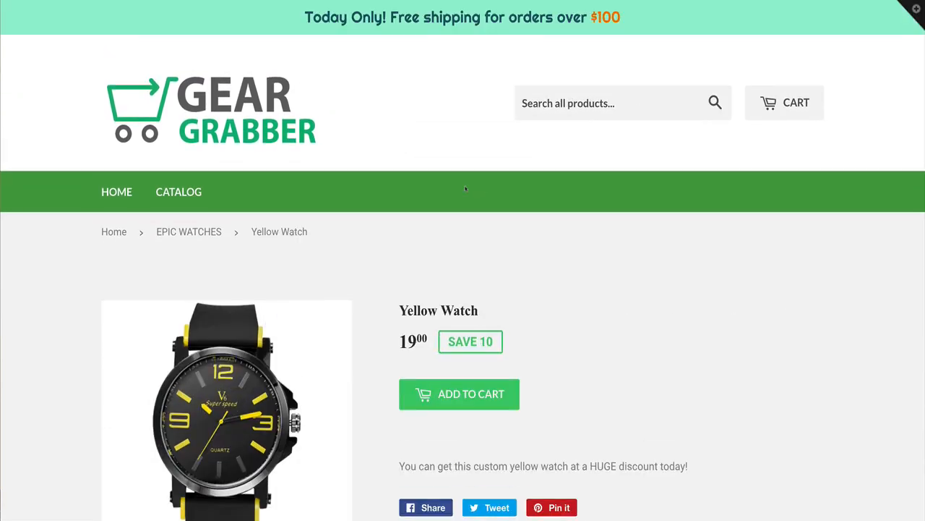
pyautogui.click(462, 394)
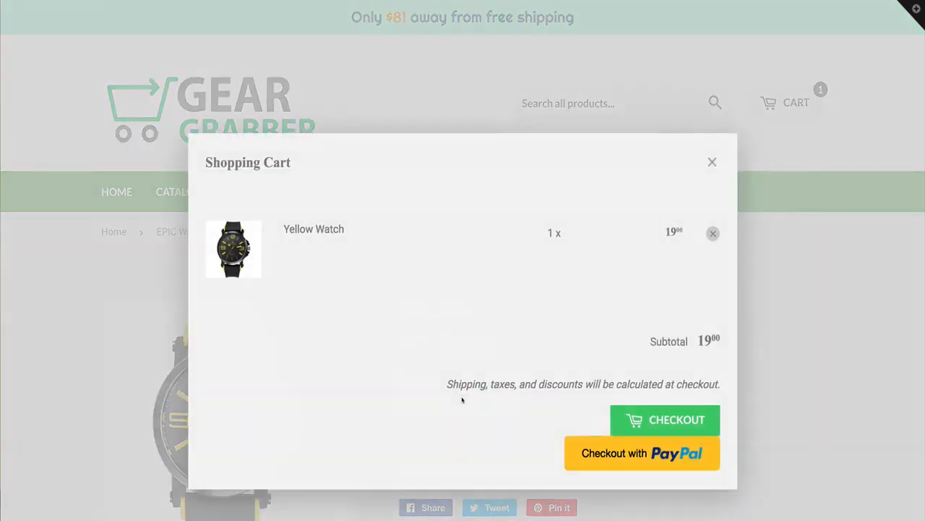
# Compare the cart subtotal with the bar's progress message, then close the cart
pyautogui.moveTo(699, 340); pyautogui.dragTo(720, 331)
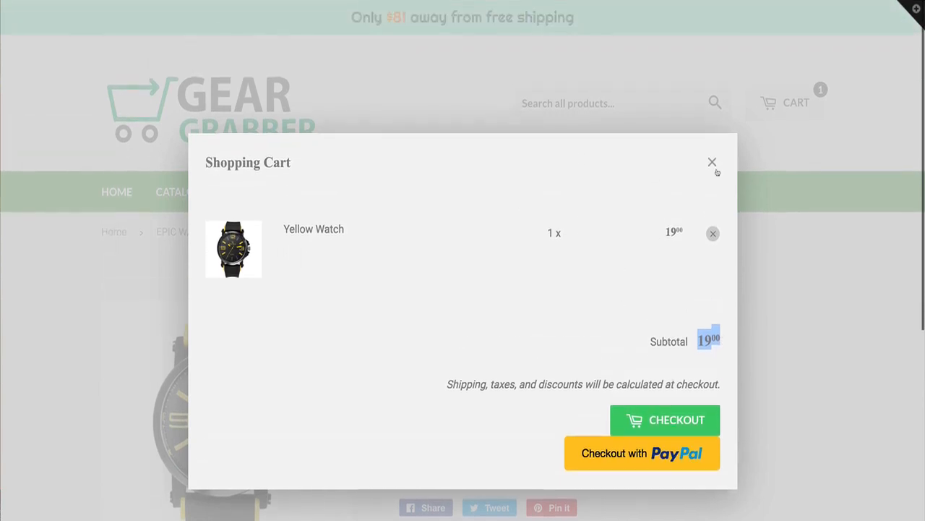
pyautogui.click(712, 162)
pyautogui.moveTo(402, 18); pyautogui.dragTo(421, 18)
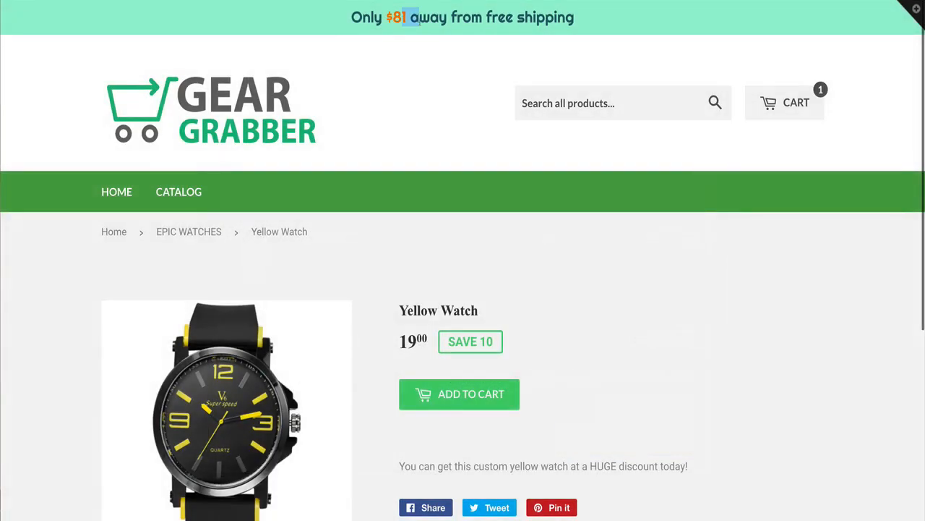
# Add five more Yellow Watches to the cart one at a time, closing the cart popup after each
pyautogui.click(410, 44)
pyautogui.click(480, 393)
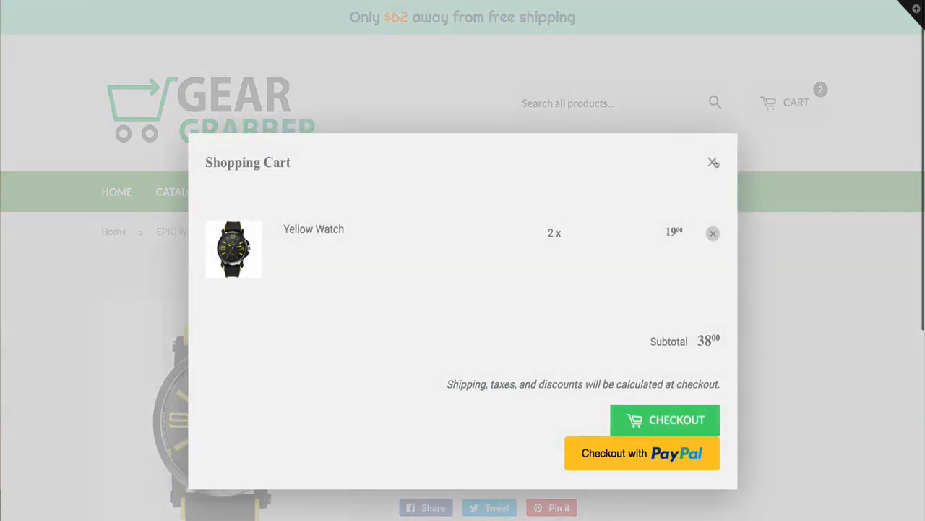
pyautogui.click(714, 164)
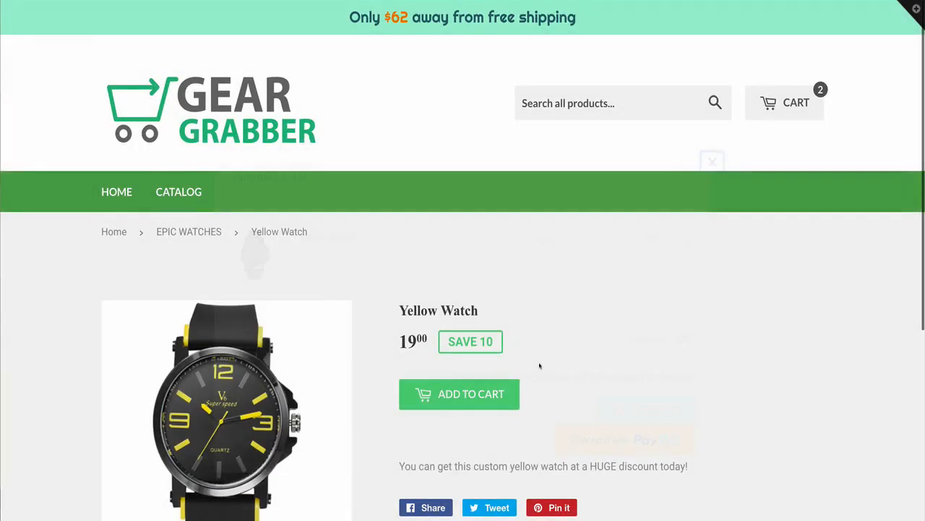
pyautogui.click(506, 393)
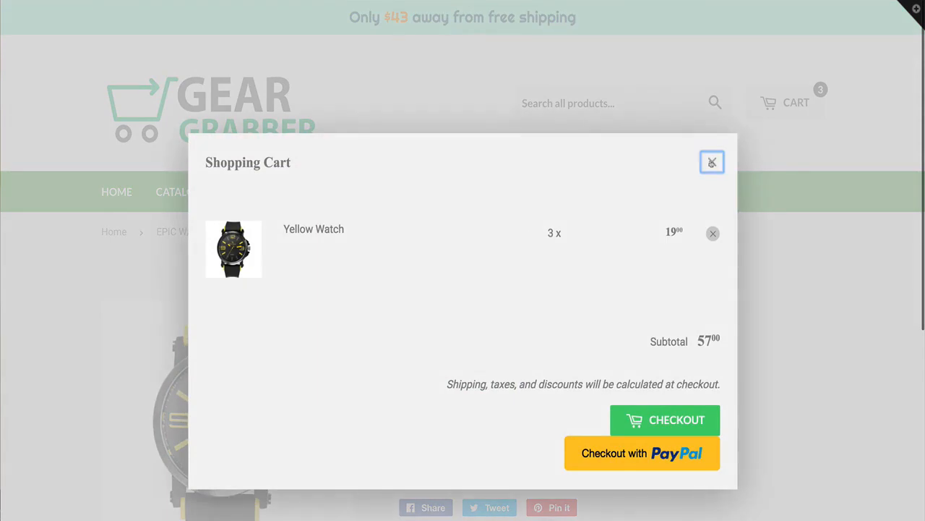
pyautogui.click(713, 161)
pyautogui.click(462, 394)
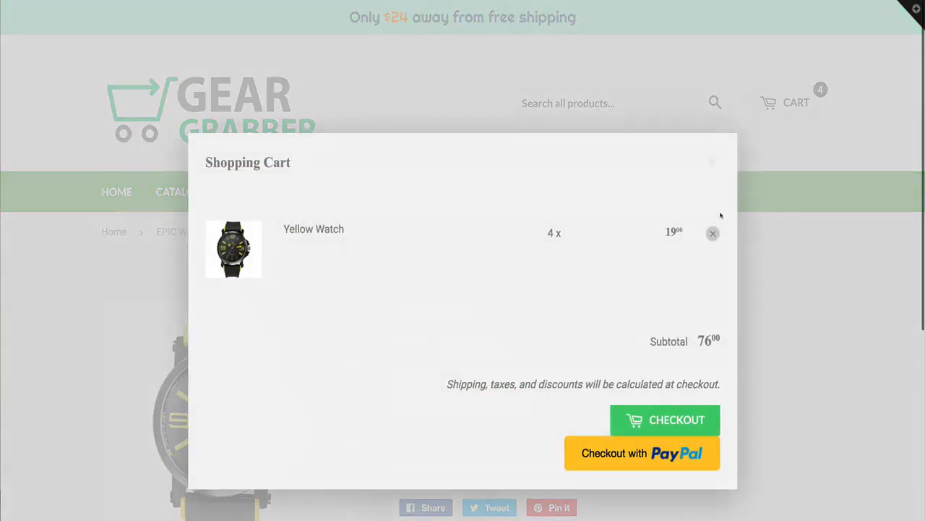
pyautogui.click(712, 160)
pyautogui.click(448, 392)
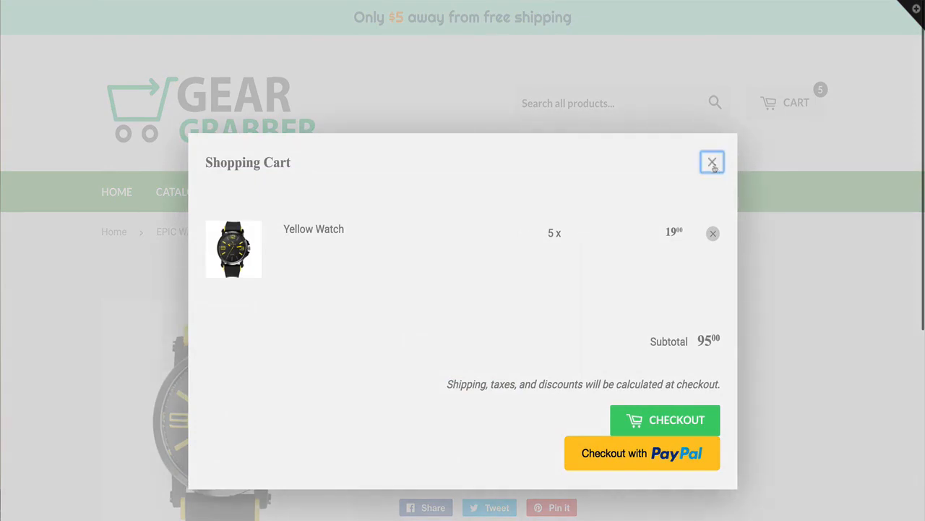
pyautogui.click(712, 162)
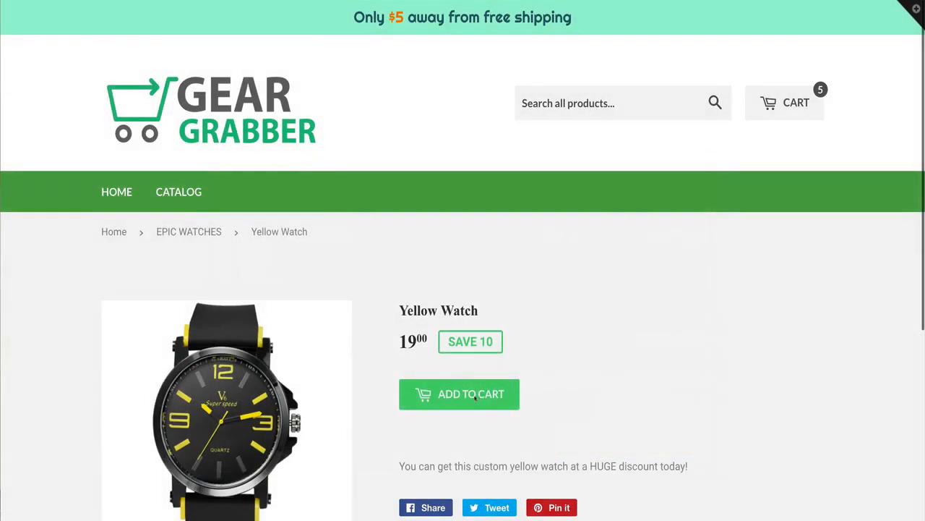
pyautogui.click(455, 393)
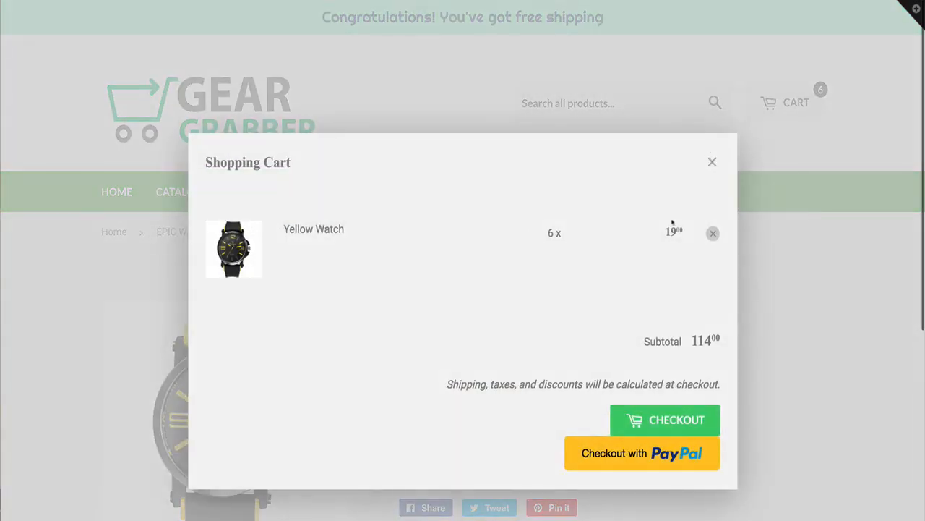
# Check the cart subtotal against the free shipping bar's message, closing the cart
pyautogui.moveTo(632, 351); pyautogui.dragTo(721, 339)
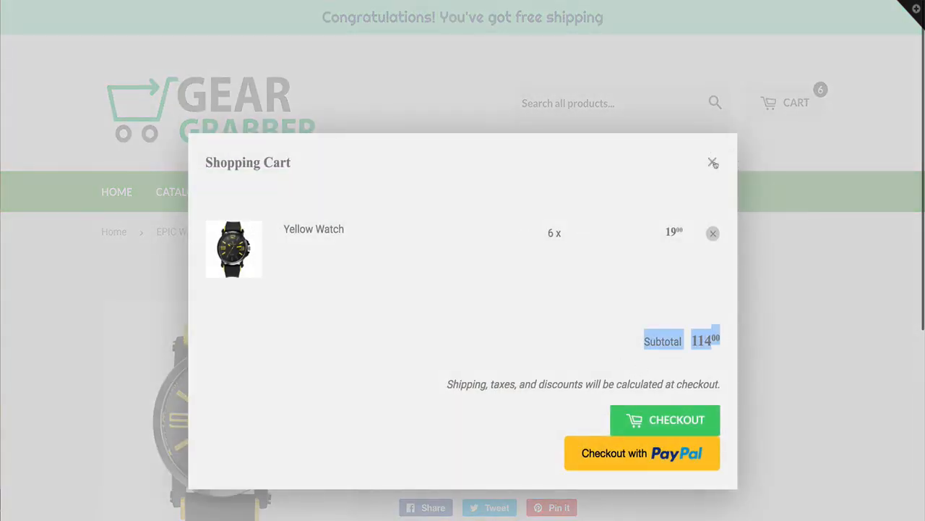
pyautogui.click(712, 162)
pyautogui.moveTo(322, 18); pyautogui.dragTo(622, 18)
pyautogui.click(638, 62)
pyautogui.scroll(-1, 507, 354)
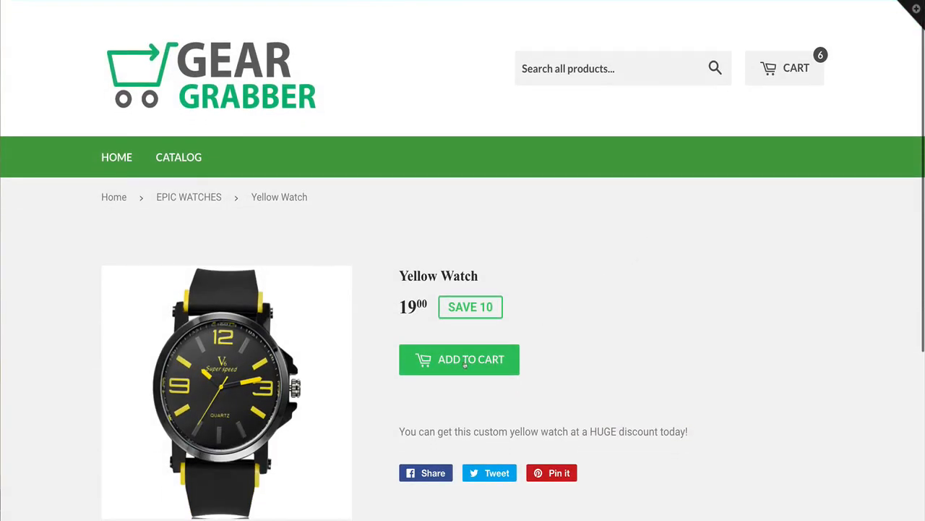
# Reopen the cart to examine the checkout shipping note, then close it and recheck the bar's message
pyautogui.click(791, 68)
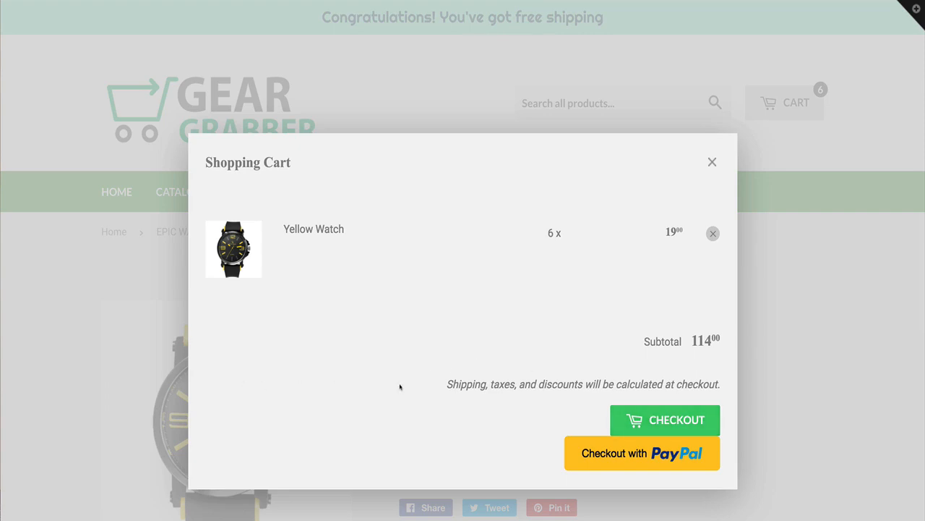
pyautogui.moveTo(400, 387); pyautogui.dragTo(584, 385)
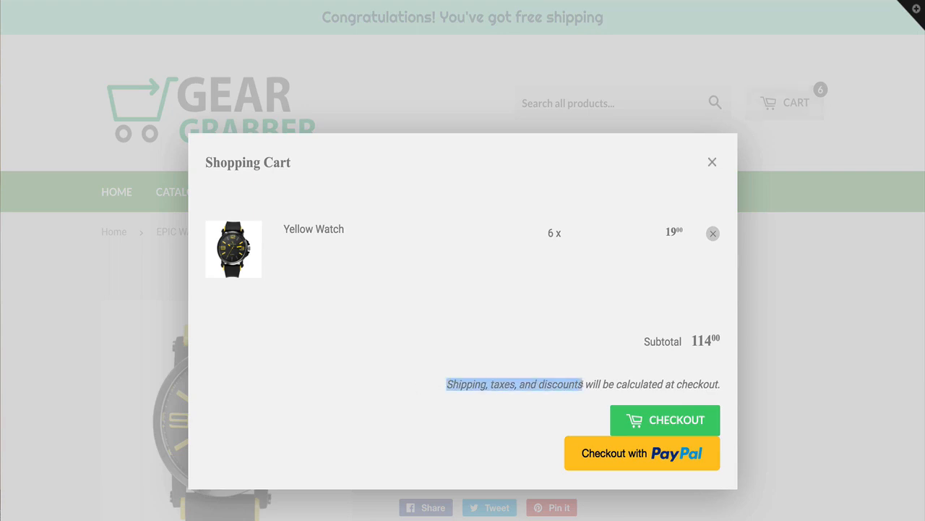
pyautogui.moveTo(433, 387); pyautogui.dragTo(691, 392)
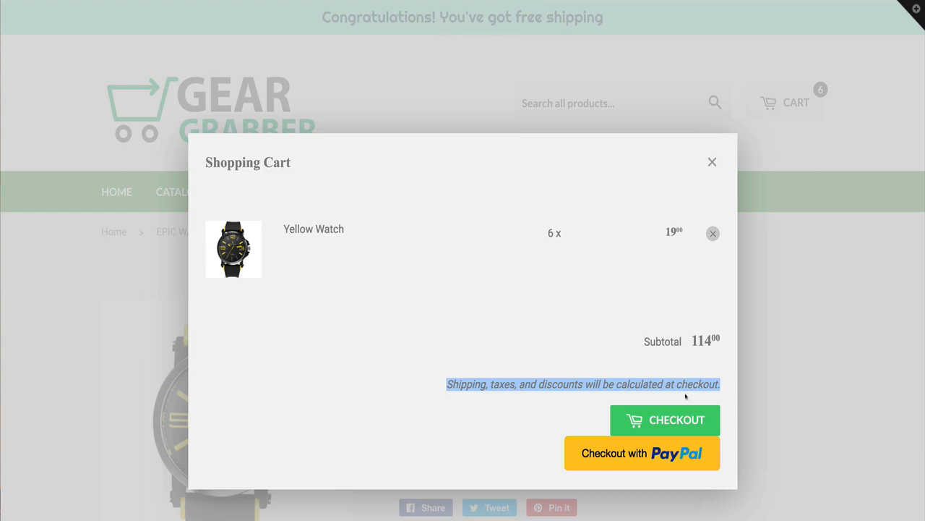
pyautogui.moveTo(441, 382); pyautogui.dragTo(719, 395)
pyautogui.click(461, 384)
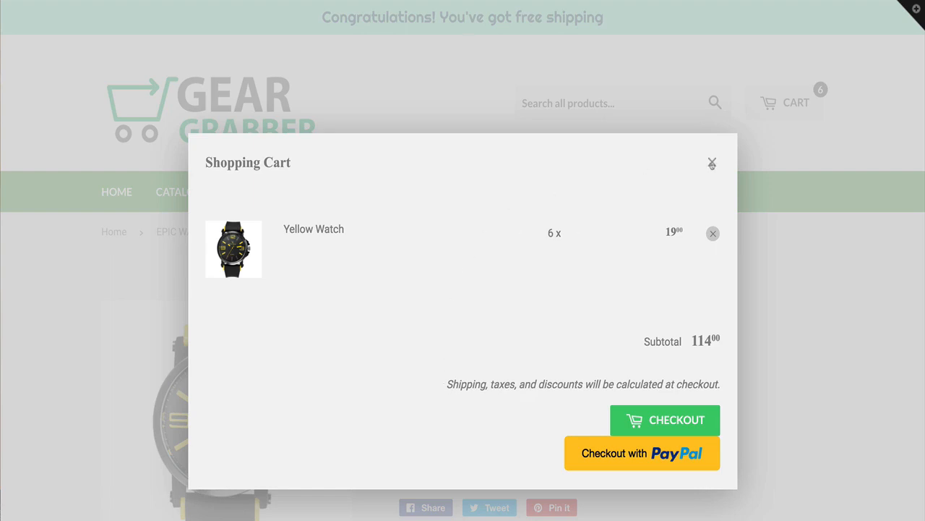
pyautogui.click(712, 164)
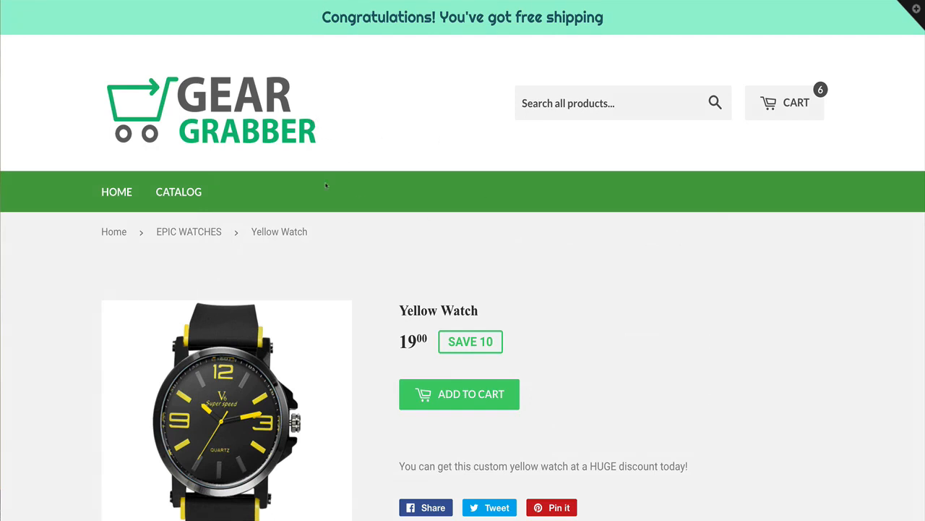
pyautogui.scroll(-1, 407, 149)
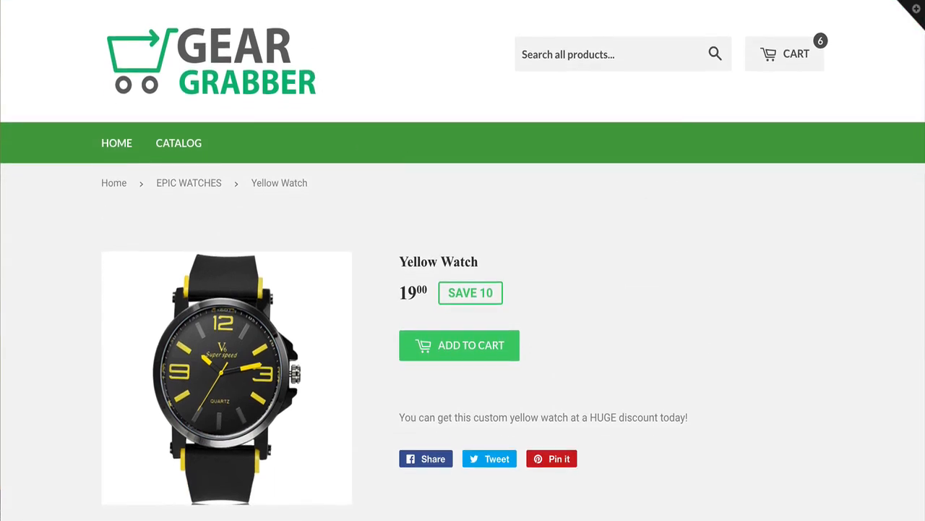
pyautogui.scroll(1, 363, 39)
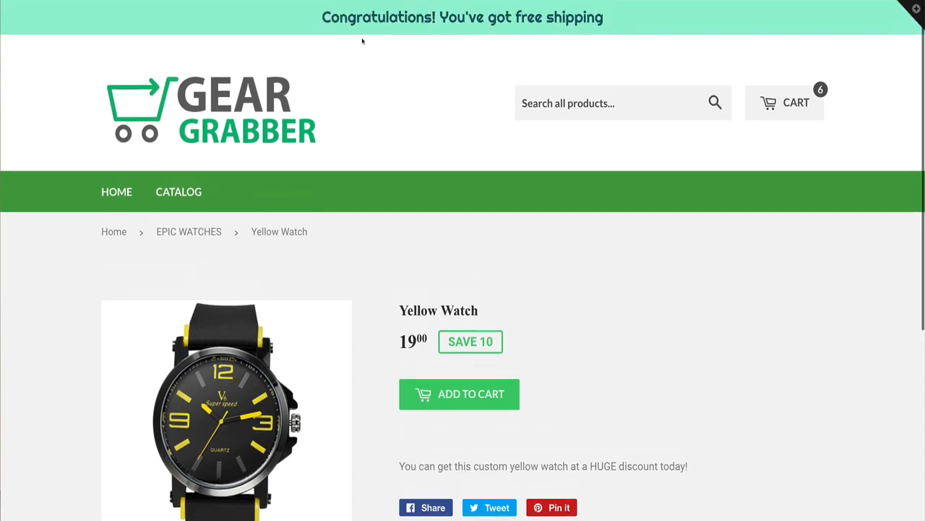
pyautogui.moveTo(317, 16); pyautogui.dragTo(605, 17)
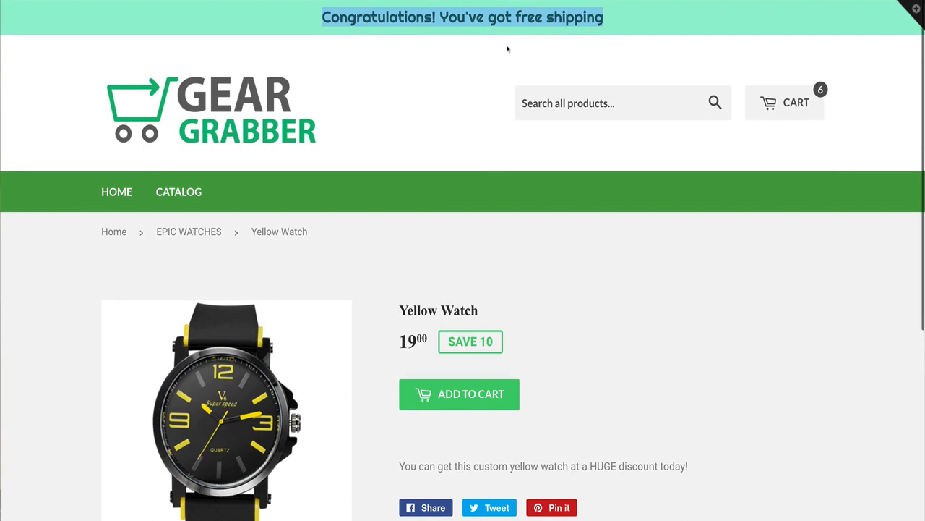
# Create a discount code FREESHIP100 with the Free Shipping condition in the store admin and save it
pyautogui.click(470, 52)
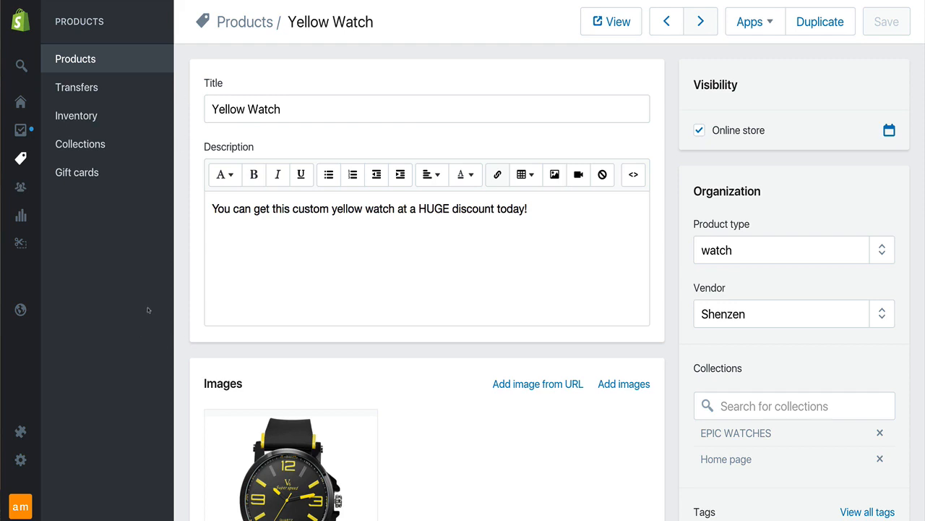
pyautogui.moveTo(42, 249)
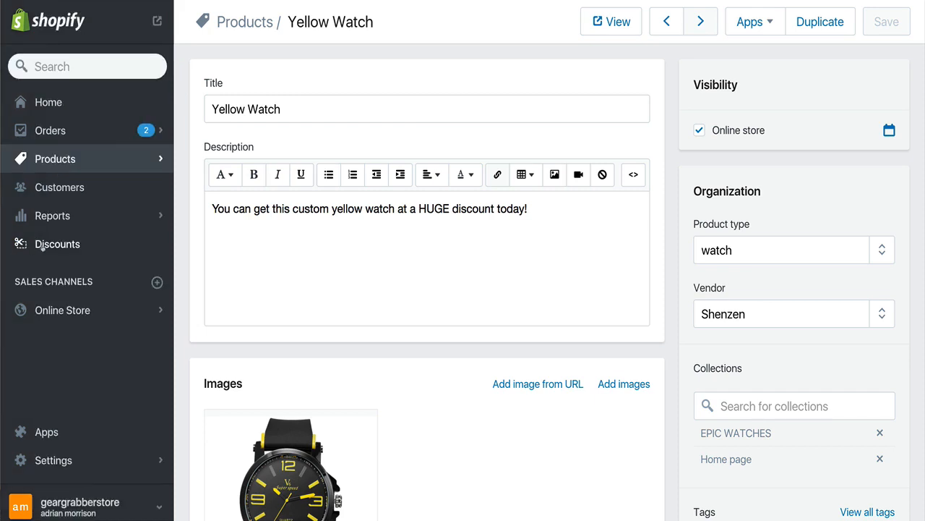
pyautogui.click(43, 247)
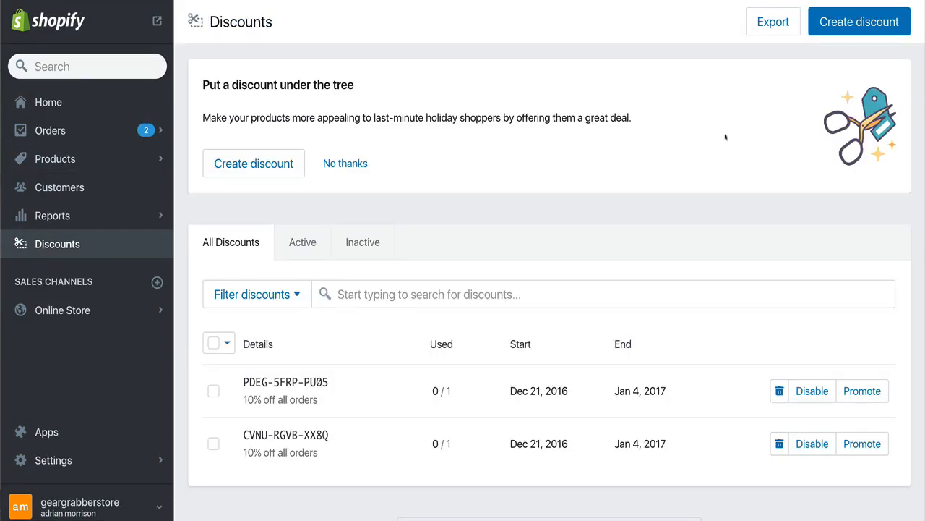
pyautogui.click(828, 33)
pyautogui.click(348, 126)
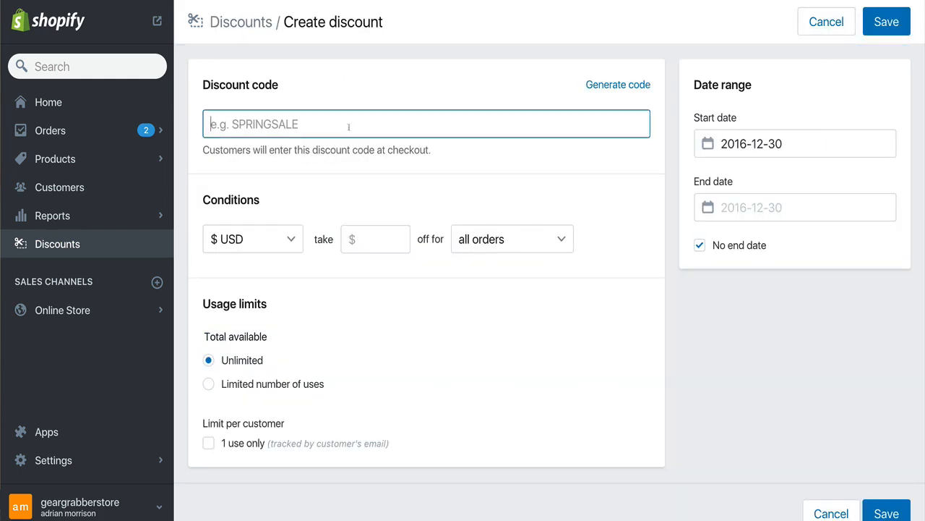
pyautogui.write('FREES')
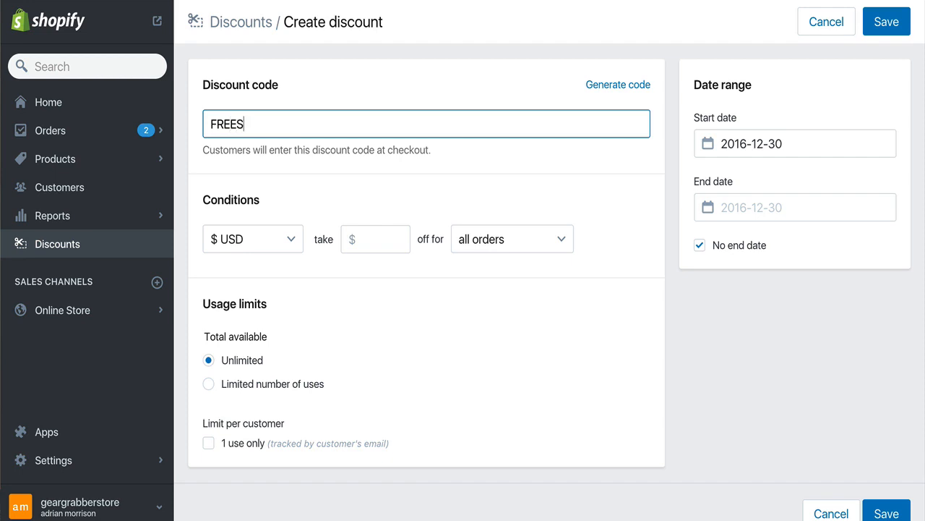
pyautogui.write('HIP100')
pyautogui.doubleClick(281, 126)
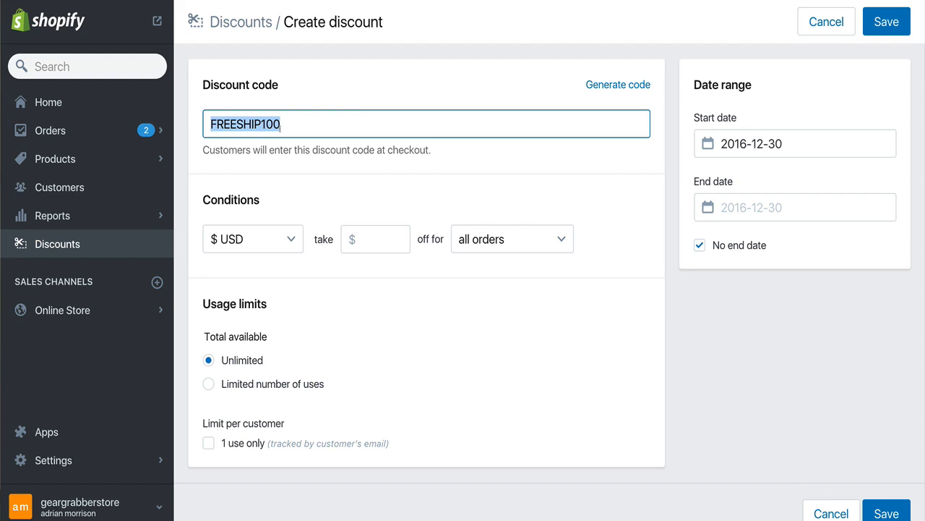
pyautogui.click(235, 245)
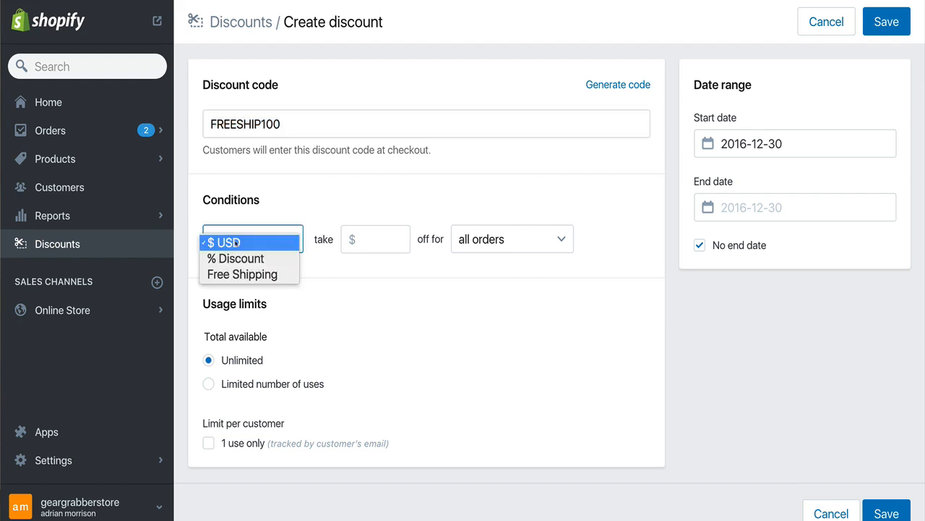
pyautogui.click(242, 275)
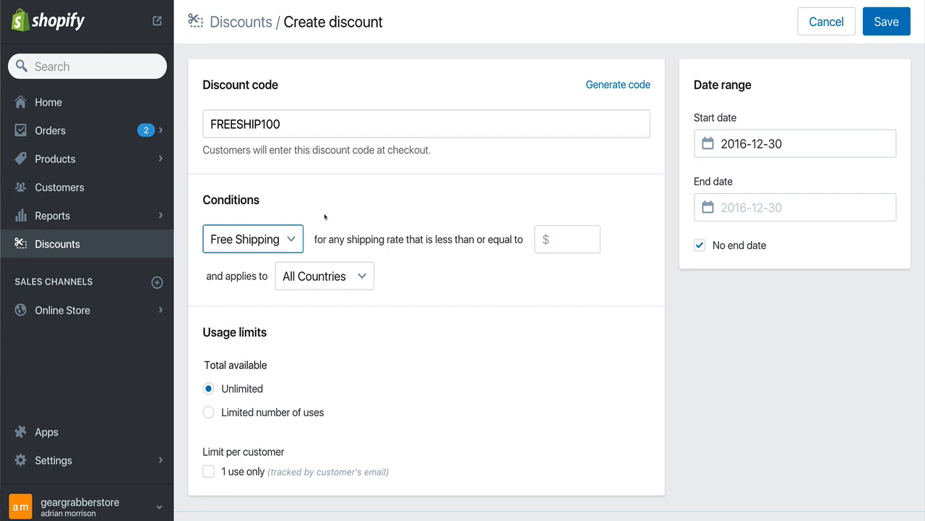
pyautogui.click(886, 22)
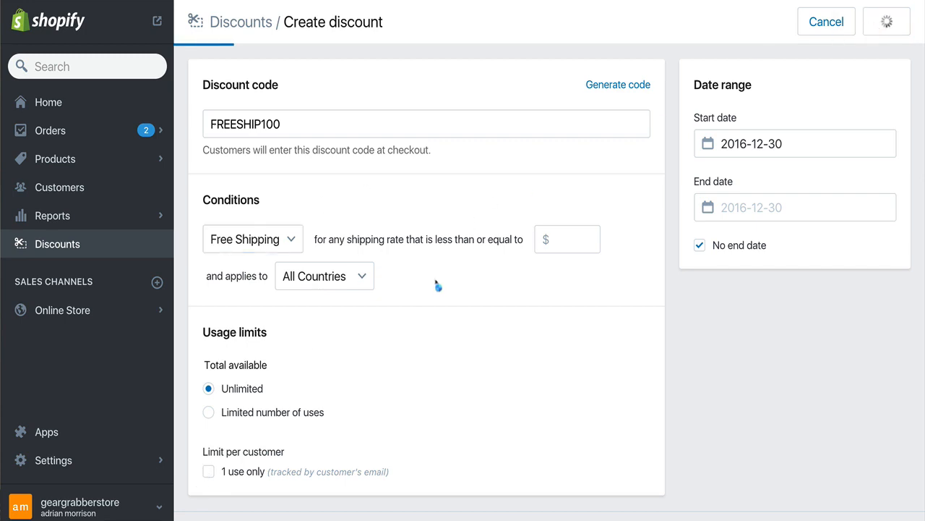
# Review the FREESHIP100 discount in the discounts list
pyautogui.scroll(-1, 448, 297)
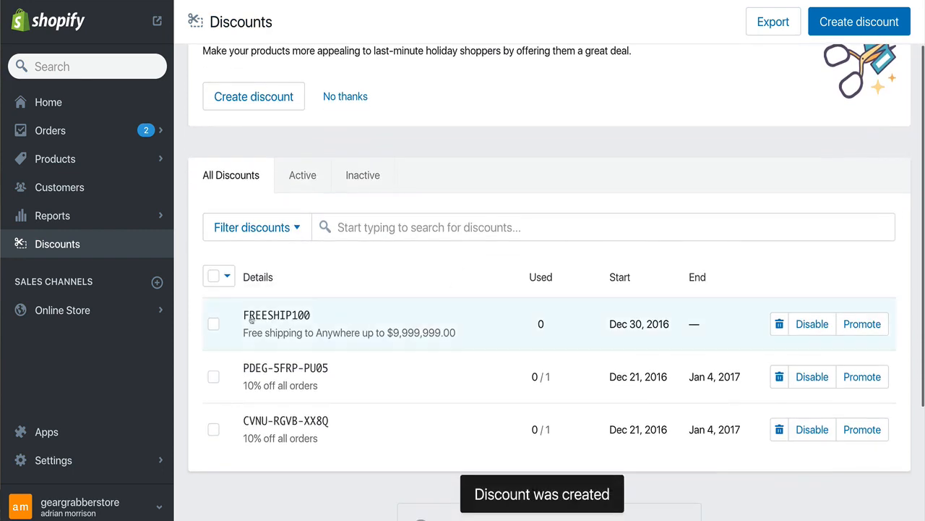
pyautogui.moveTo(242, 320); pyautogui.dragTo(316, 321)
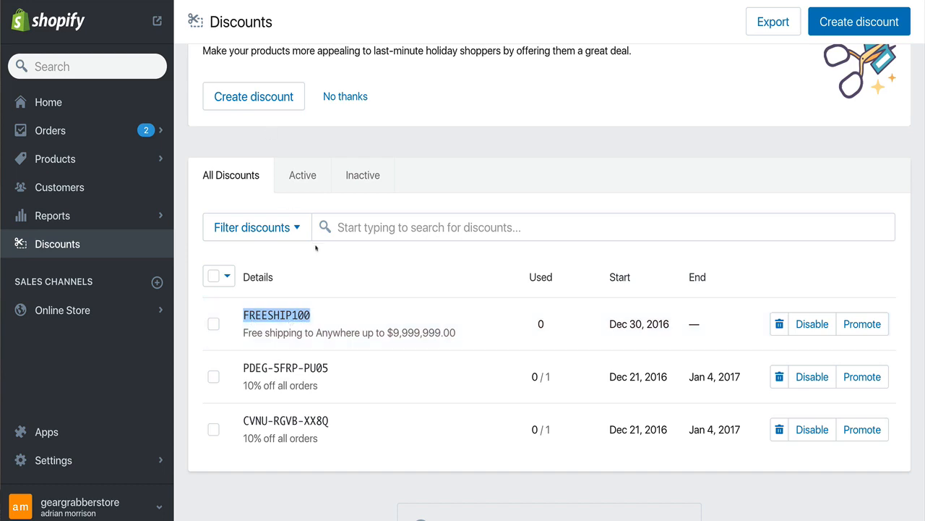
pyautogui.scroll(1, 346, 326)
pyautogui.scroll(-1, 352, 303)
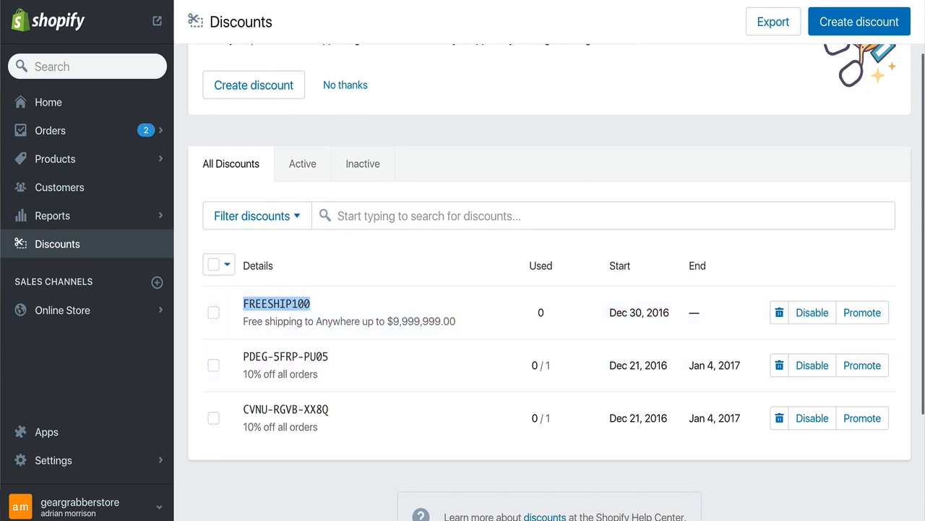
pyautogui.click(237, 306)
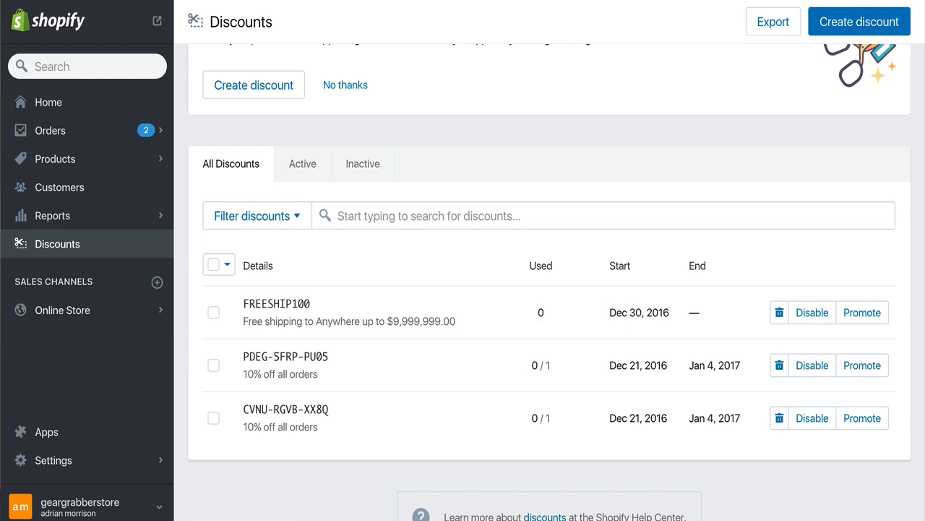
# Open the Free Shipping Bar by Hextom app from the installed apps and start creating a new bar
pyautogui.click(50, 434)
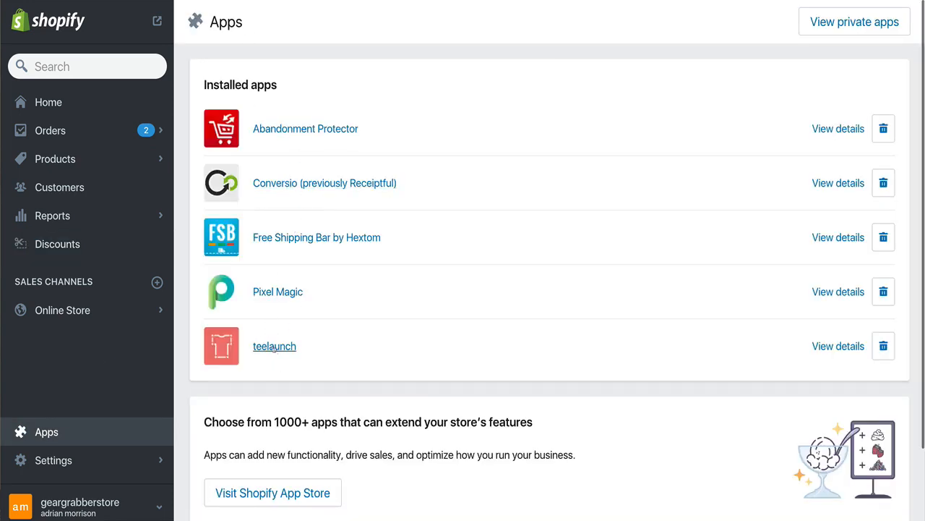
pyautogui.click(277, 246)
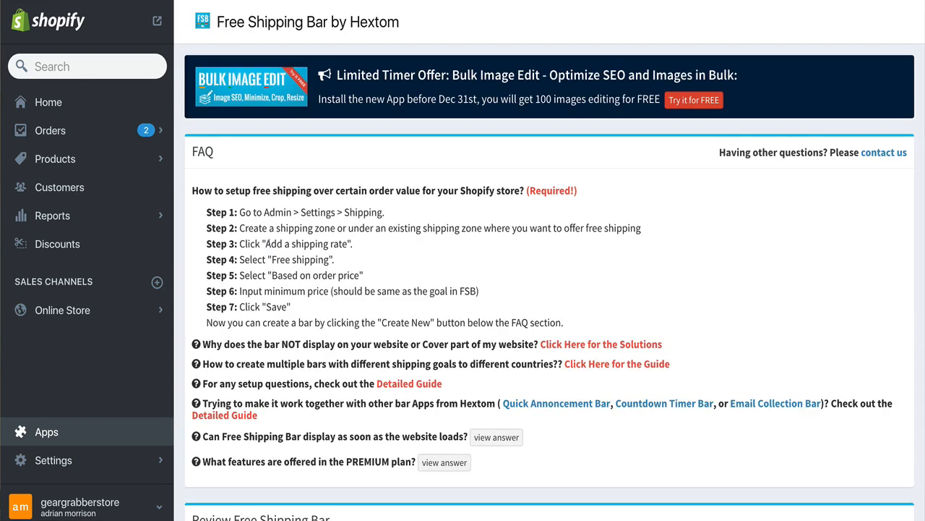
pyautogui.scroll(-4, 271, 245)
pyautogui.scroll(-3, 269, 245)
pyautogui.click(347, 373)
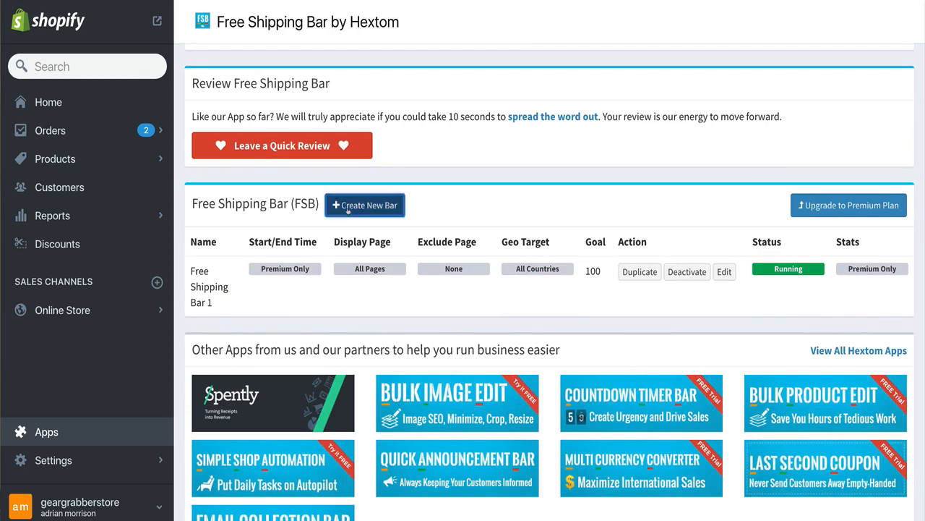
# Examine the new bar's template preview messages and the configuration fields for goal and messages
pyautogui.scroll(-3, 344, 221)
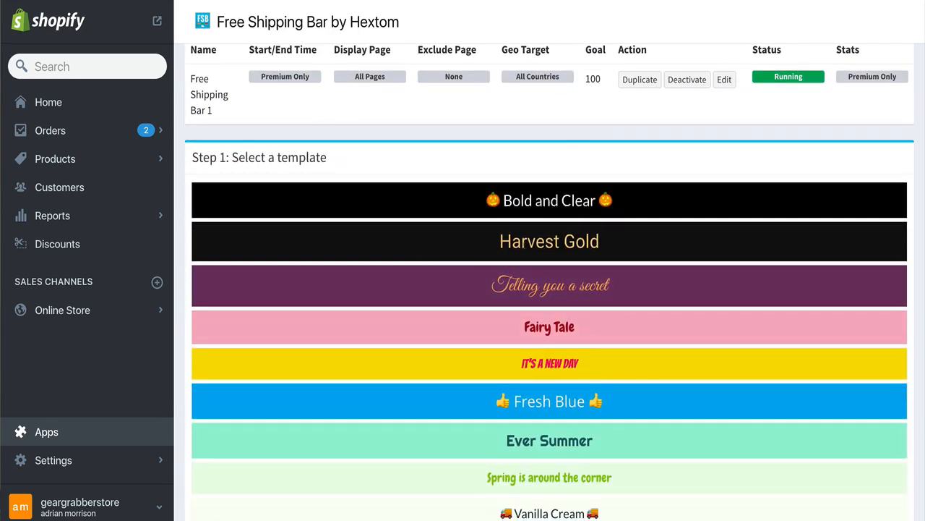
pyautogui.scroll(-7, 517, 248)
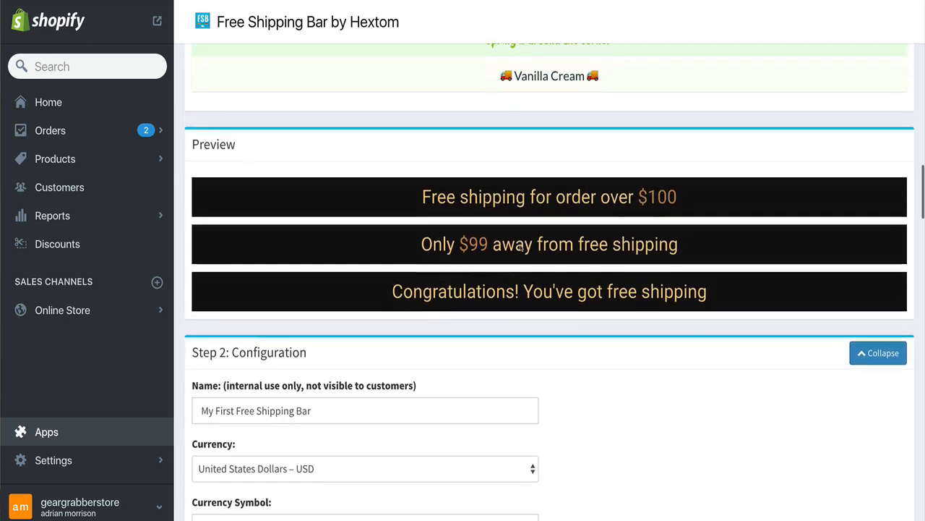
pyautogui.scroll(-1, 452, 181)
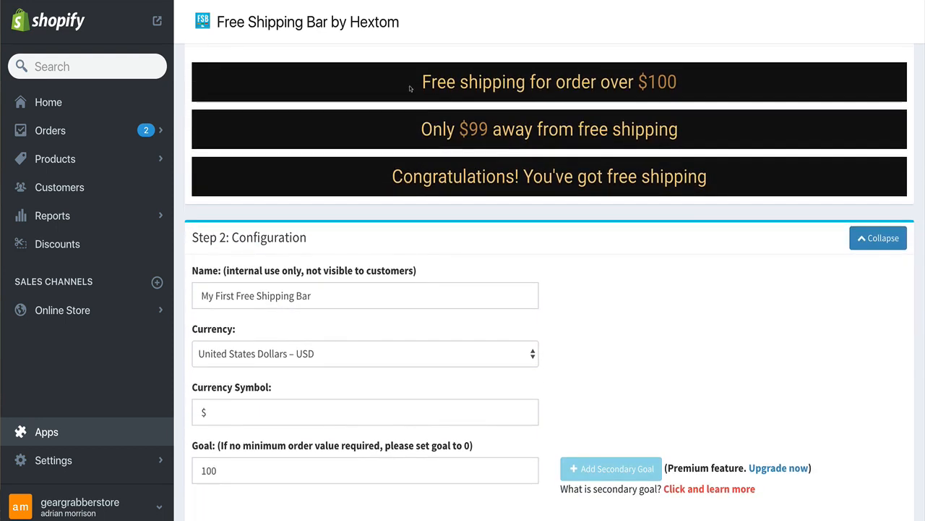
pyautogui.moveTo(412, 88); pyautogui.dragTo(715, 95)
pyautogui.moveTo(437, 82); pyautogui.dragTo(688, 87)
pyautogui.click(688, 87)
pyautogui.scroll(-1, 490, 175)
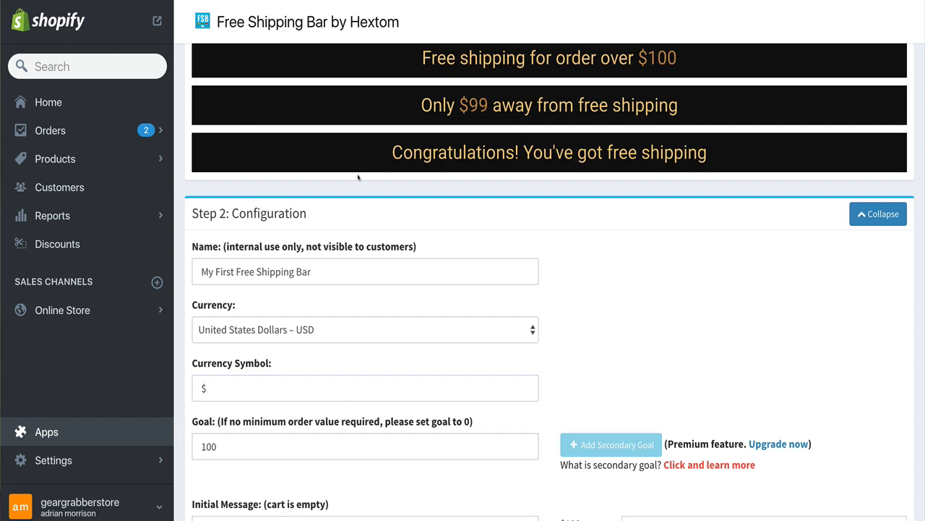
pyautogui.moveTo(378, 157); pyautogui.dragTo(740, 155)
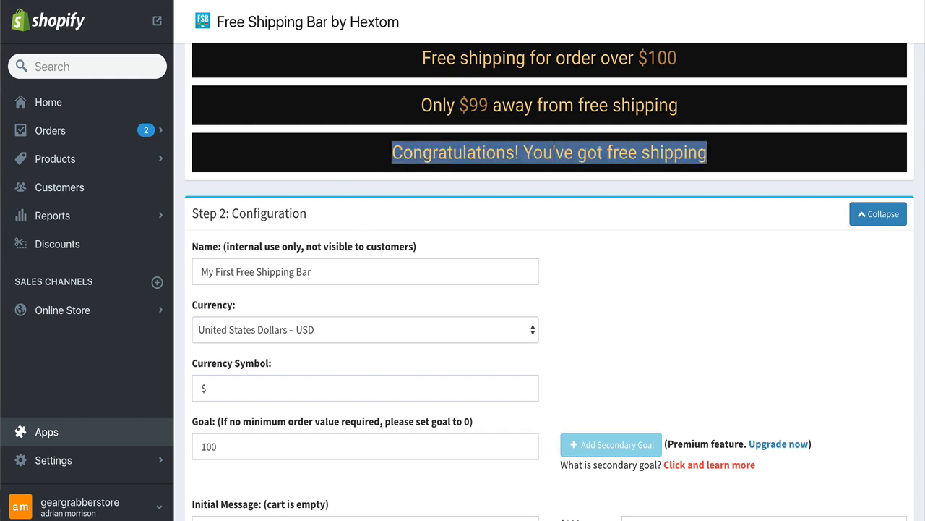
pyautogui.click(379, 162)
pyautogui.moveTo(390, 159); pyautogui.dragTo(753, 164)
pyautogui.click(753, 163)
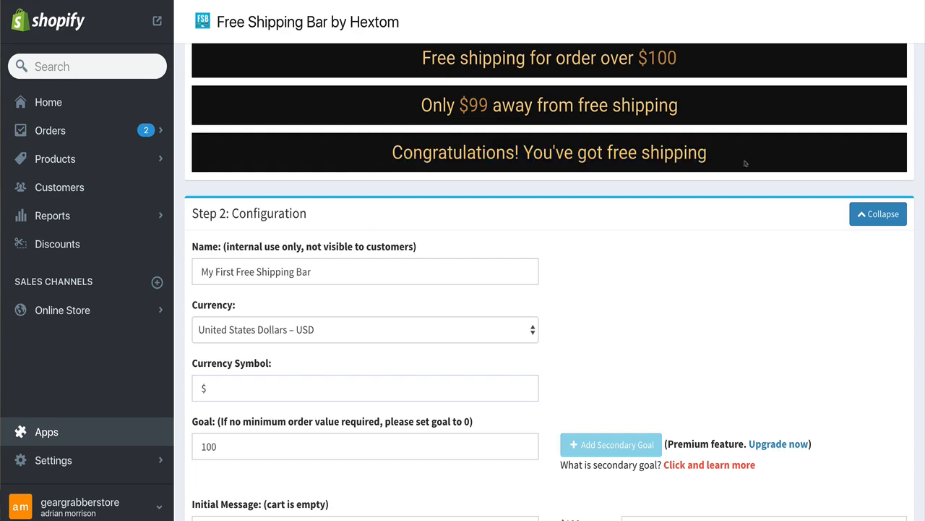
pyautogui.scroll(-5, 411, 246)
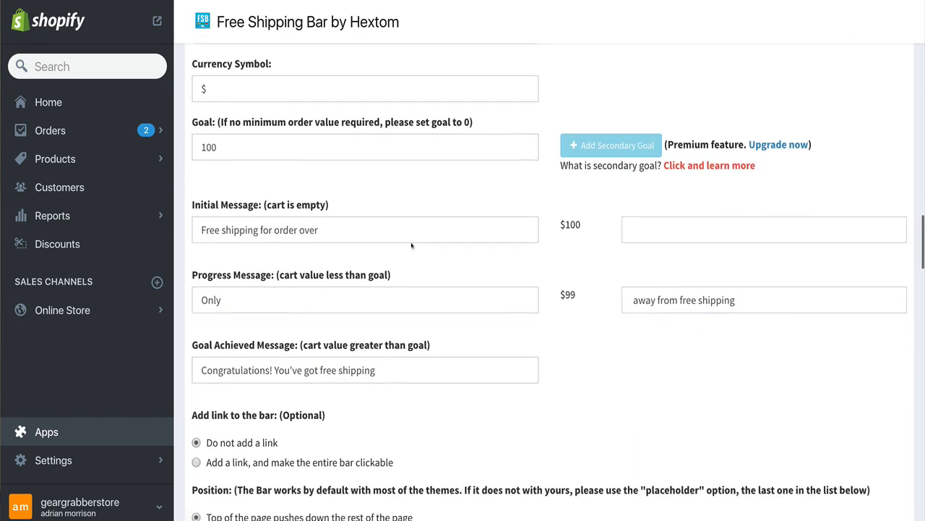
pyautogui.scroll(2, 347, 212)
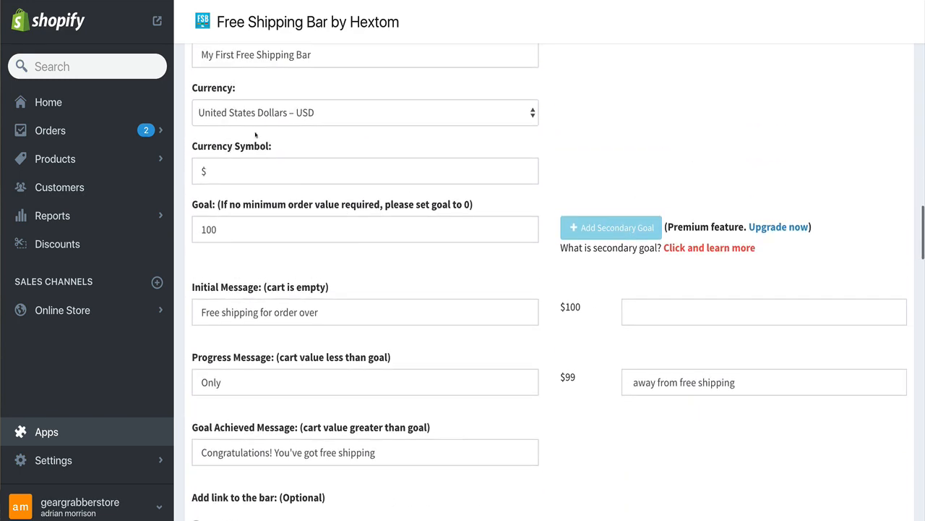
pyautogui.scroll(-3, 216, 229)
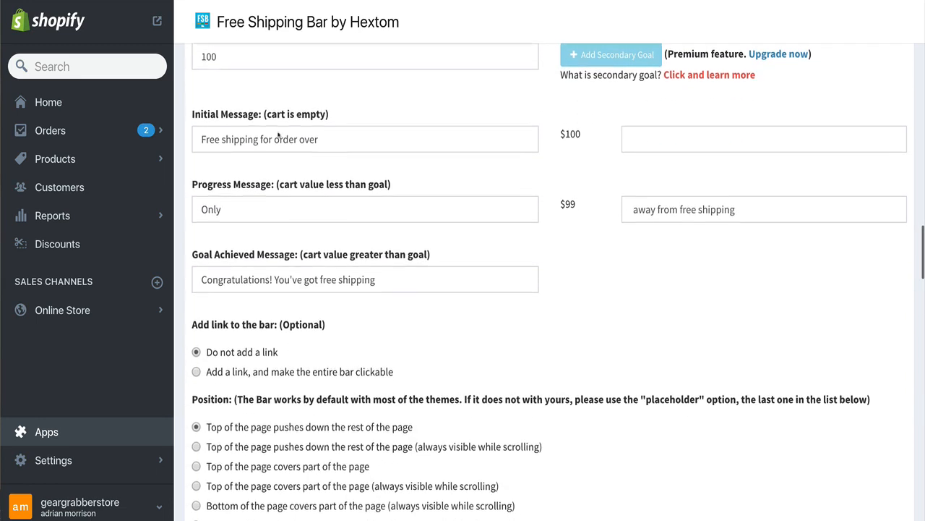
# Prefix the initial message with "Today Only!" so it reads "Today Only! Free shipping for order over"
pyautogui.click(199, 140)
pyautogui.write('Today Only!')
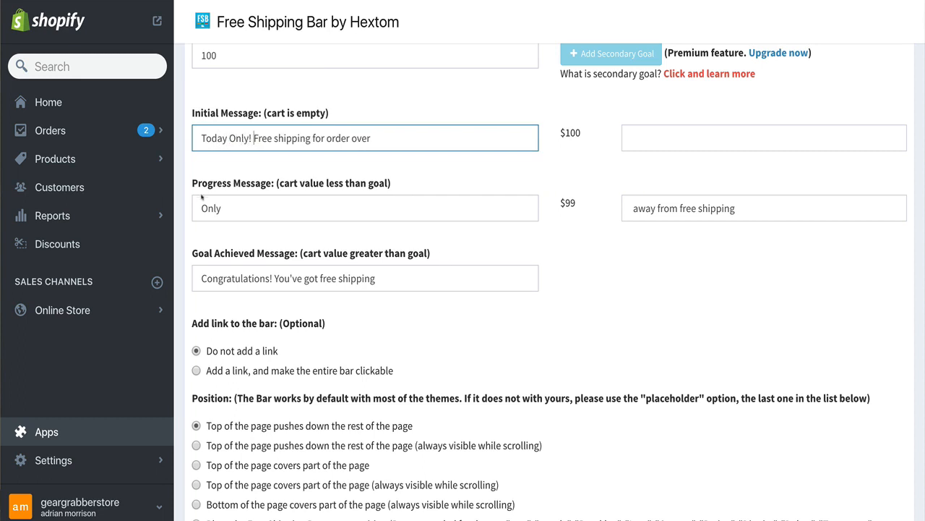
pyautogui.scroll(-1, 203, 194)
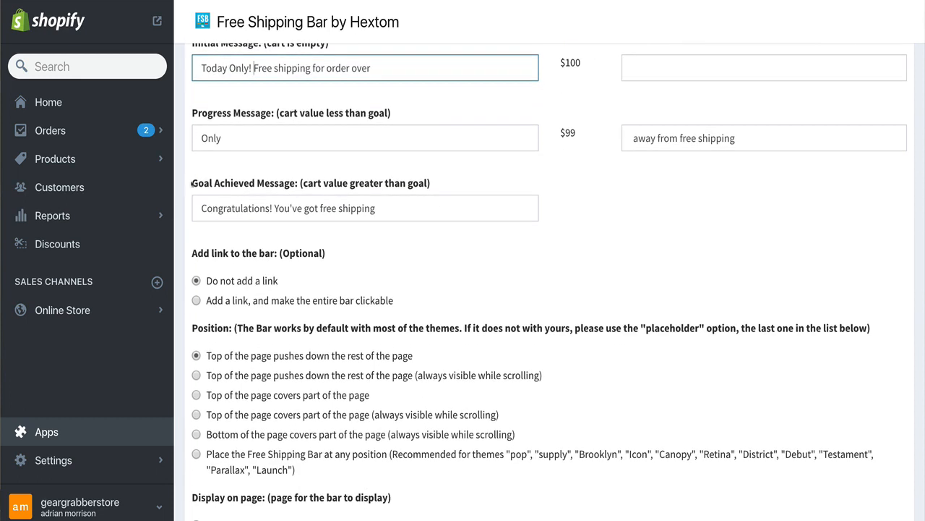
pyautogui.moveTo(191, 183); pyautogui.dragTo(464, 194)
pyautogui.tripleClick(213, 208)
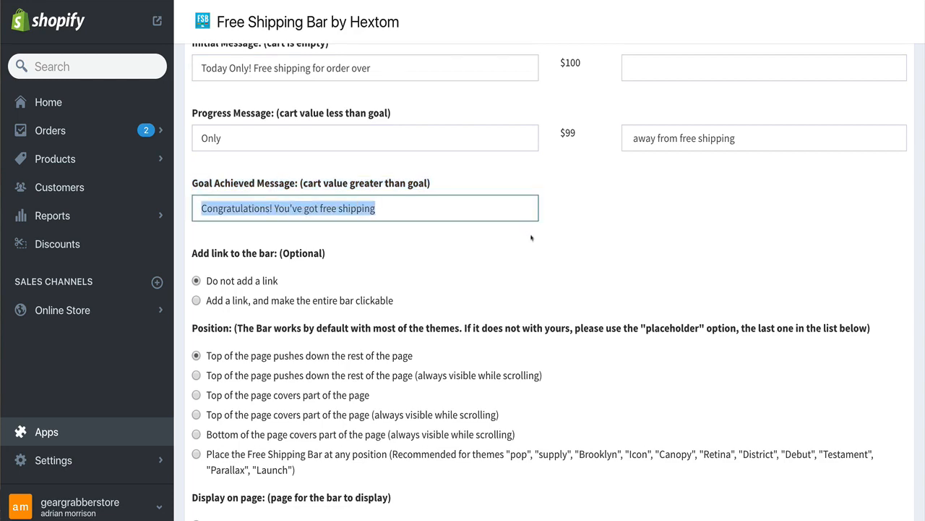
pyautogui.scroll(7, 531, 238)
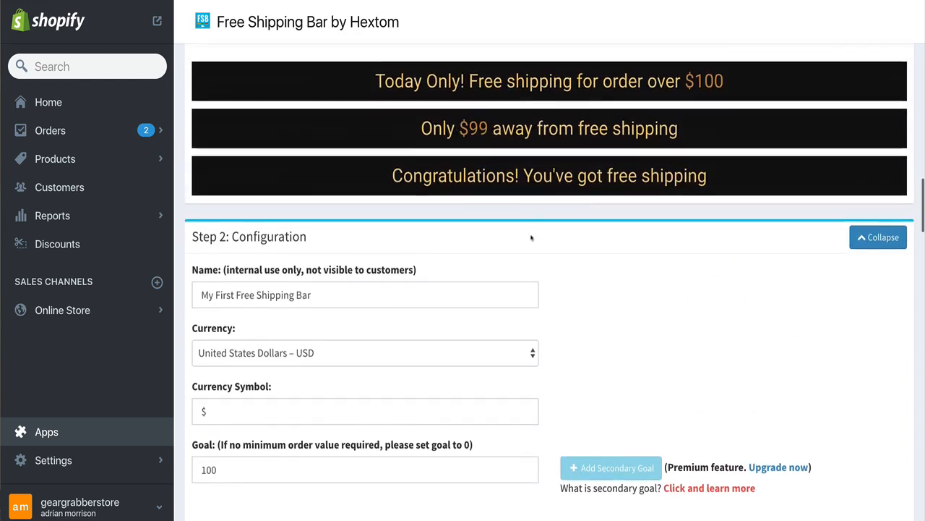
pyautogui.moveTo(372, 180); pyautogui.dragTo(712, 180)
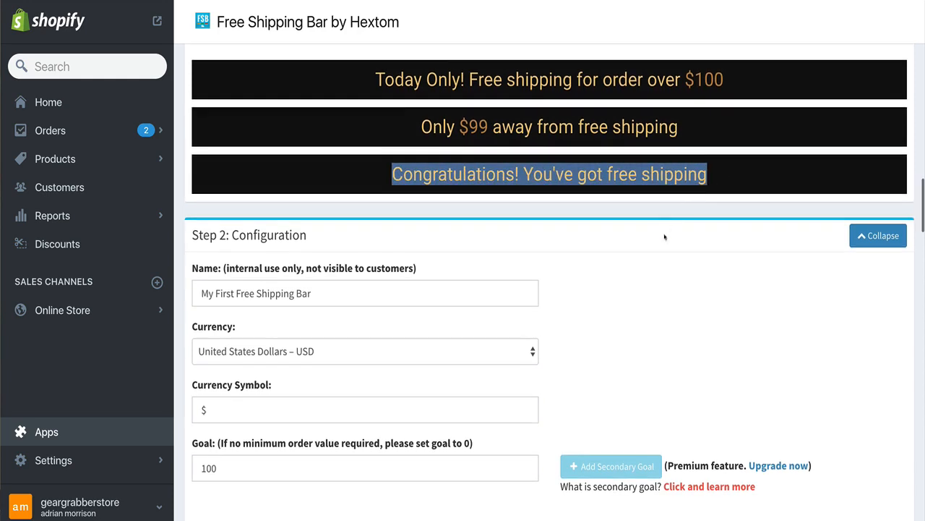
pyautogui.scroll(-2, 664, 237)
pyautogui.scroll(-3, 664, 237)
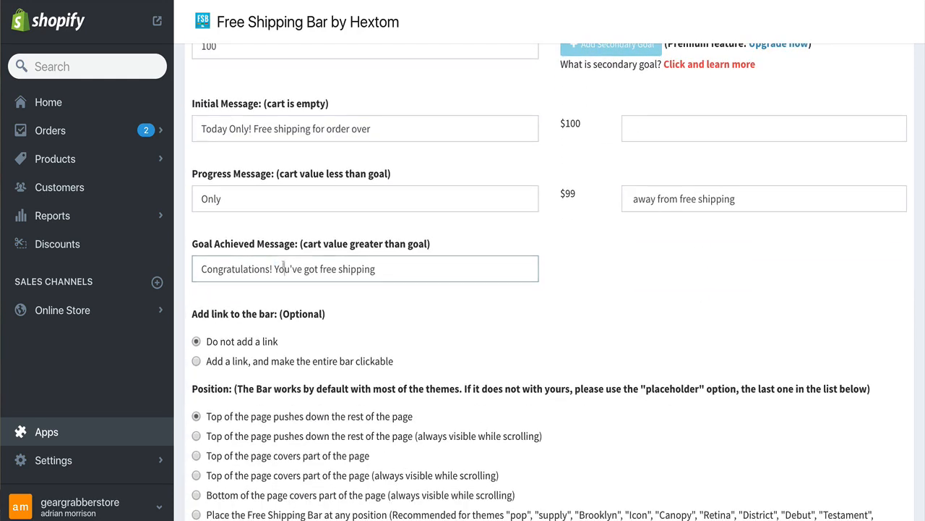
# Rewrite the goal achieved message as "Congratulations! You Just Earned Free Shipping, Use Code: FREESHIP100"
pyautogui.tripleClick(285, 268)
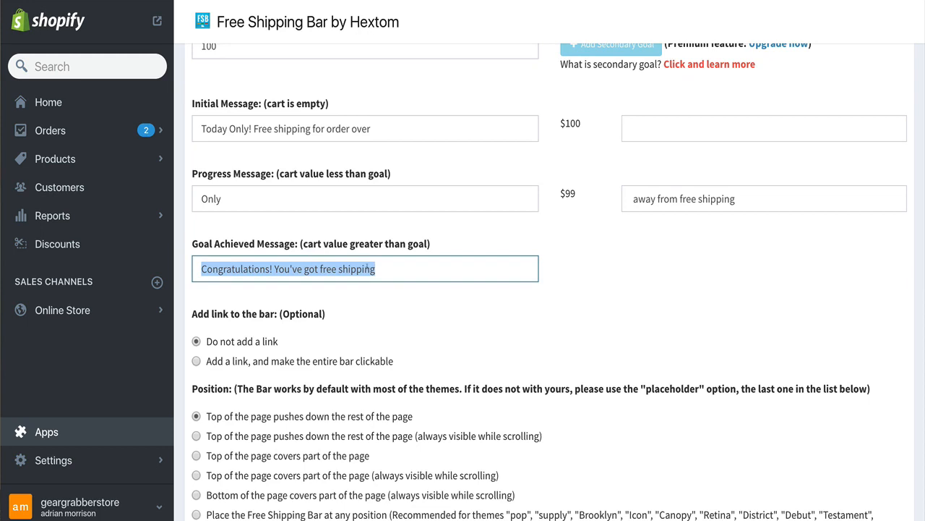
pyautogui.click(392, 272)
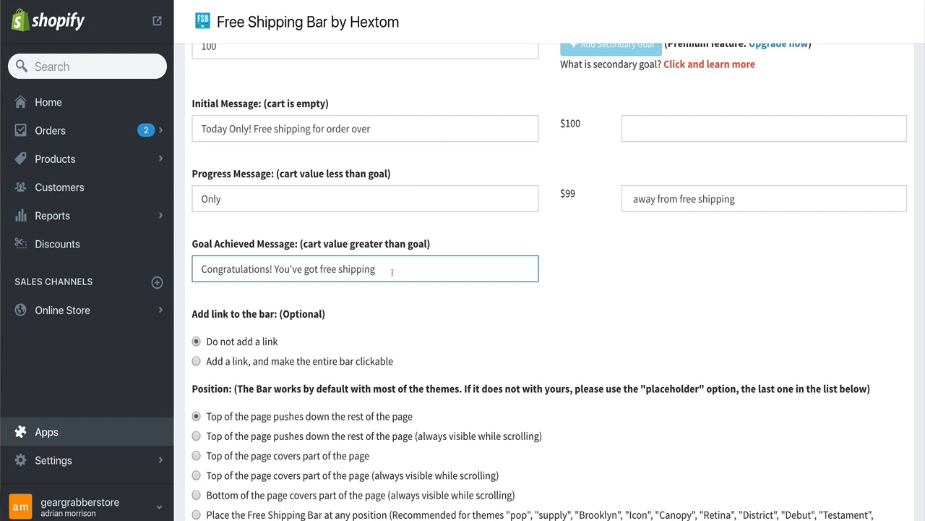
pyautogui.press('BackSpace')
pyautogui.press('BackSpace')
pyautogui.press('BackSpace')
pyautogui.press('BackSpace')
pyautogui.press('BackSpace')
pyautogui.press('BackSpace')
pyautogui.press('BackSpace')
pyautogui.press('BackSpace')
pyautogui.press('BackSpace')
pyautogui.press('BackSpace')
pyautogui.press('BackSpace')
pyautogui.press('BackSpace')
pyautogui.press('BackSpace')
pyautogui.press('BackSpace')
pyautogui.press('BackSpace')
pyautogui.press('BackSpace')
pyautogui.press('BackSpace')
pyautogui.press('BackSpace')
pyautogui.press('BackSpace')
pyautogui.press('BackSpace')
pyautogui.press('BackSpace')
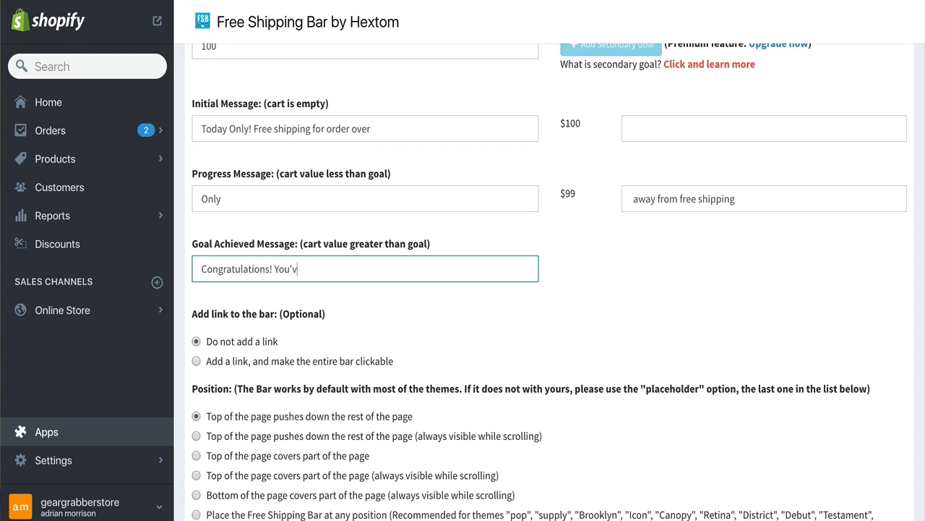
pyautogui.write('Quali')
pyautogui.press('BackSpace')
pyautogui.press('BackSpace')
pyautogui.press('BackSpace')
pyautogui.press('BackSpace')
pyautogui.press('BackSpace')
pyautogui.write('Just Earned D')
pyautogui.press('BackSpace')
pyautogui.write('Free Shipping, use')
pyautogui.press('BackSpace')
pyautogui.press('BackSpace')
pyautogui.press('BackSpace')
pyautogui.write('USE')
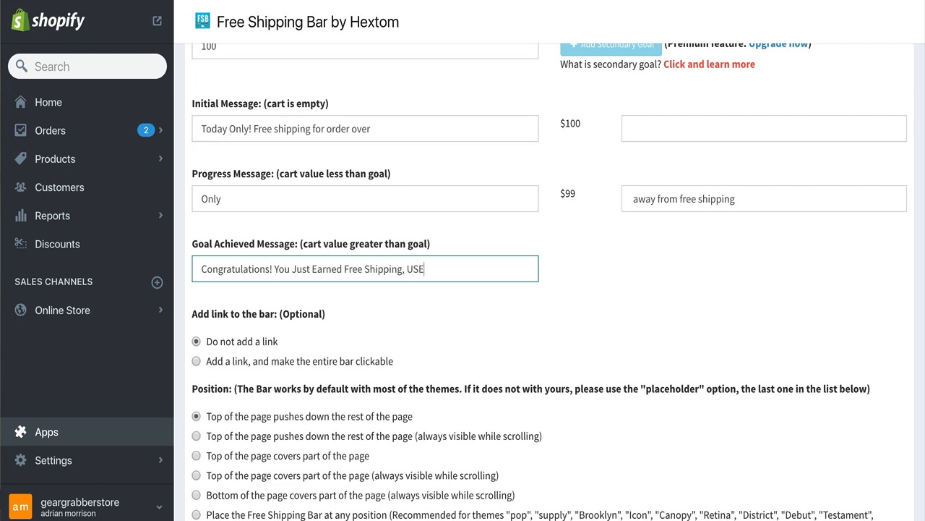
pyautogui.press('BackSpace')
pyautogui.press('BackSpace')
pyautogui.write('se Code: FR')
pyautogui.press('BackSpace')
pyautogui.press('BackSpace')
pyautogui.write('FREESHIP100')
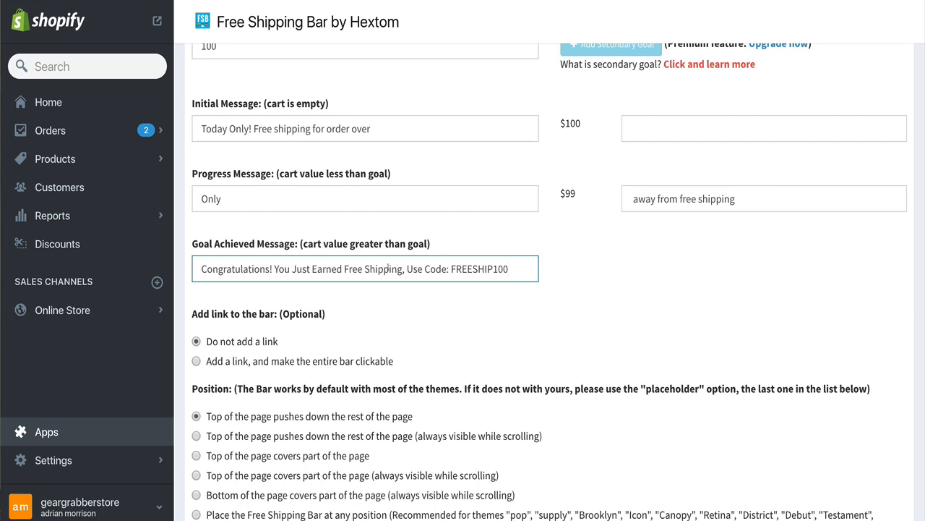
# Check the updated goal achieved message and the $100 amount in the bar preview
pyautogui.scroll(10, 389, 258)
pyautogui.moveTo(837, 280); pyautogui.dragTo(251, 285)
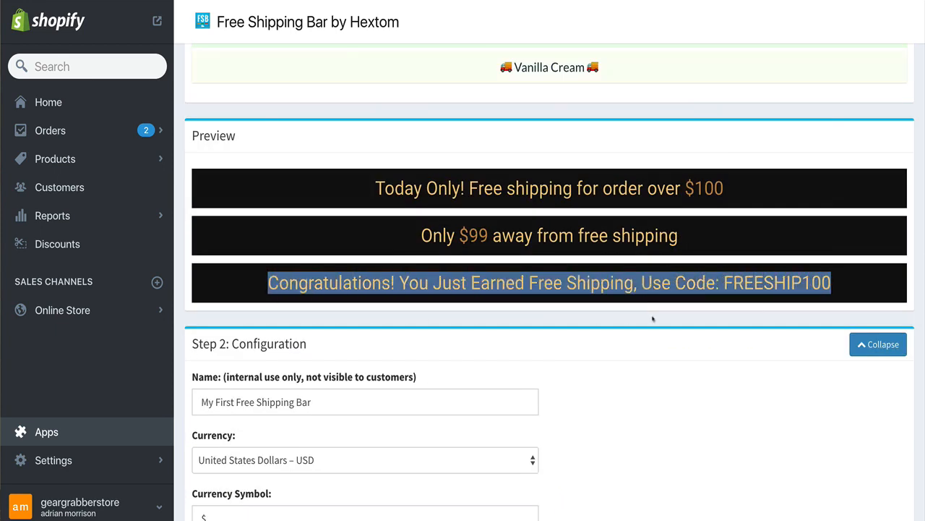
pyautogui.click(640, 287)
pyautogui.moveTo(713, 288); pyautogui.dragTo(866, 281)
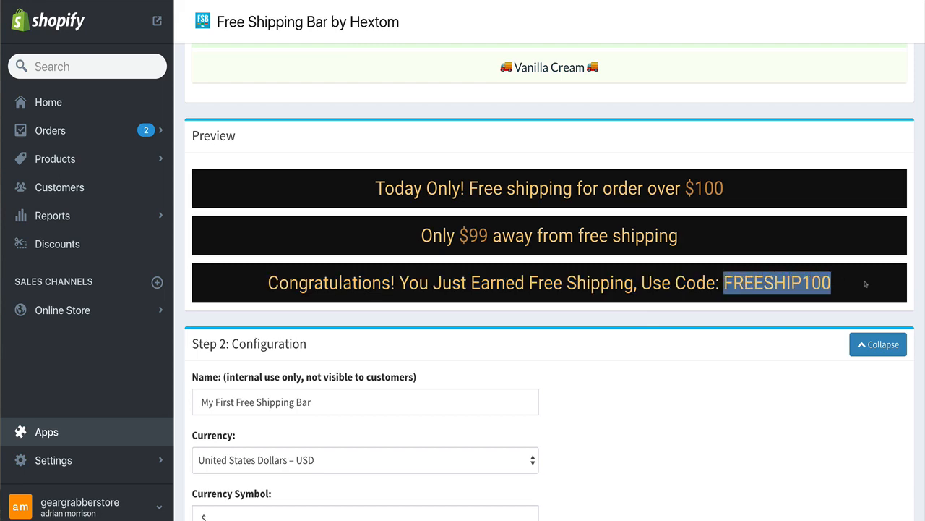
pyautogui.scroll(-5, 470, 353)
pyautogui.scroll(-1, 541, 352)
pyautogui.moveTo(560, 192); pyautogui.dragTo(591, 193)
pyautogui.click(587, 213)
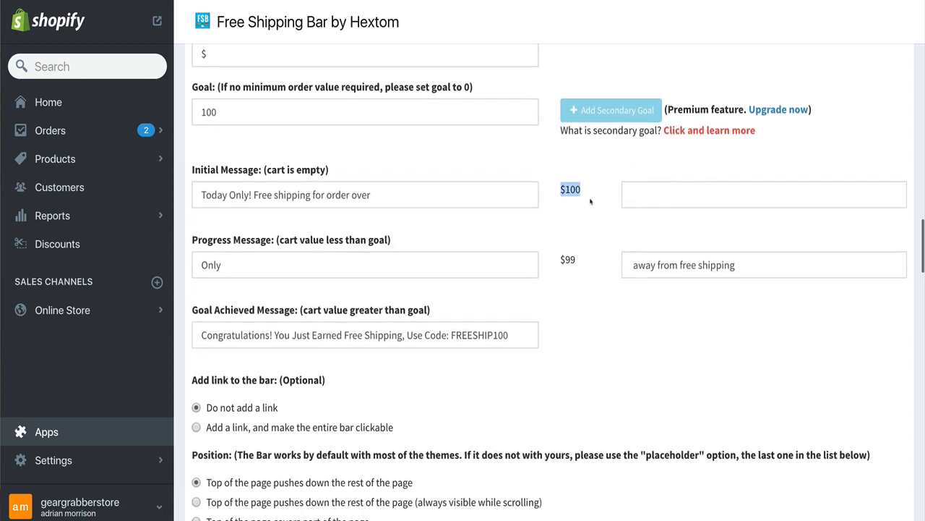
# Replace "Congratulations" with "SWEET" at the start of the goal achieved message
pyautogui.click(232, 335)
pyautogui.tripleClick(361, 335)
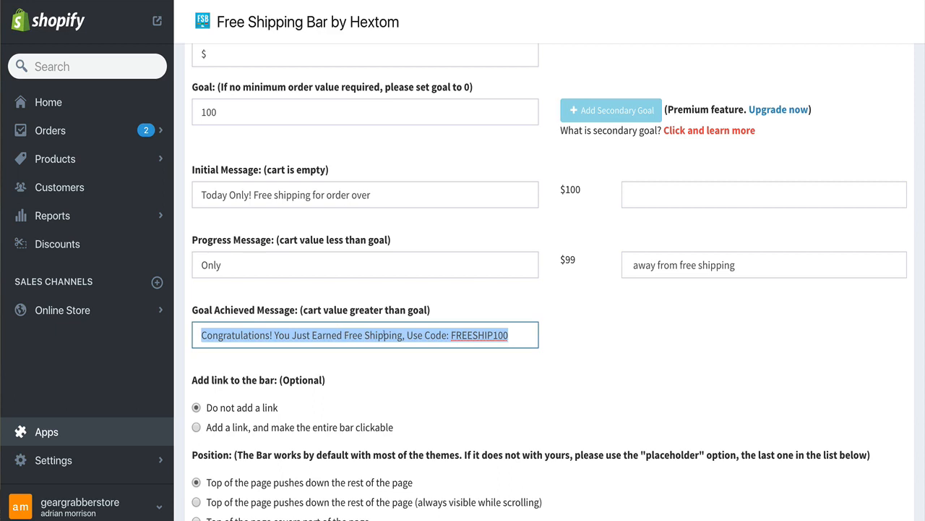
pyautogui.click(383, 335)
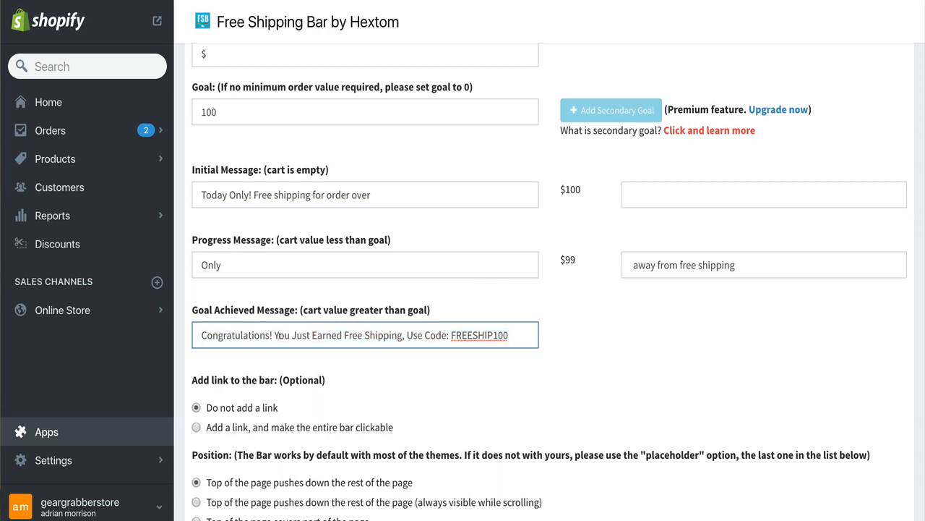
pyautogui.moveTo(271, 335); pyautogui.dragTo(189, 349)
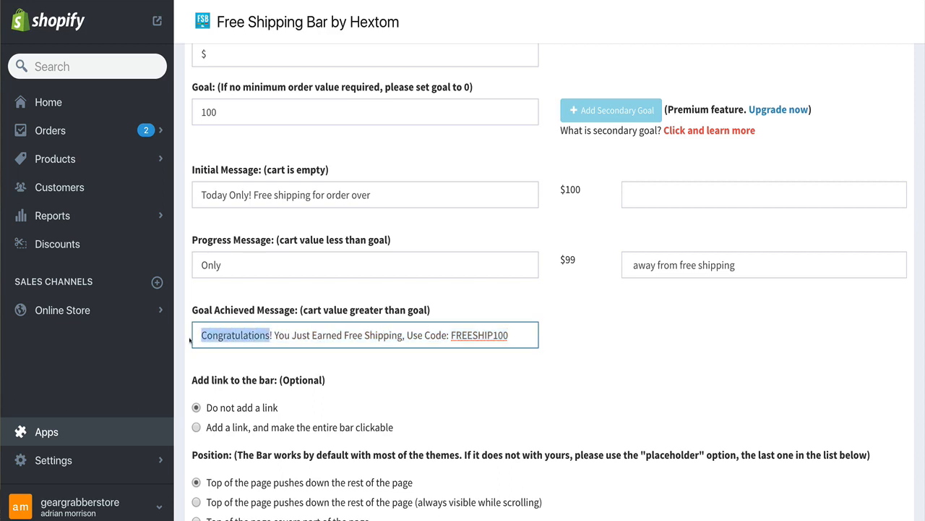
pyautogui.write('SWEET')
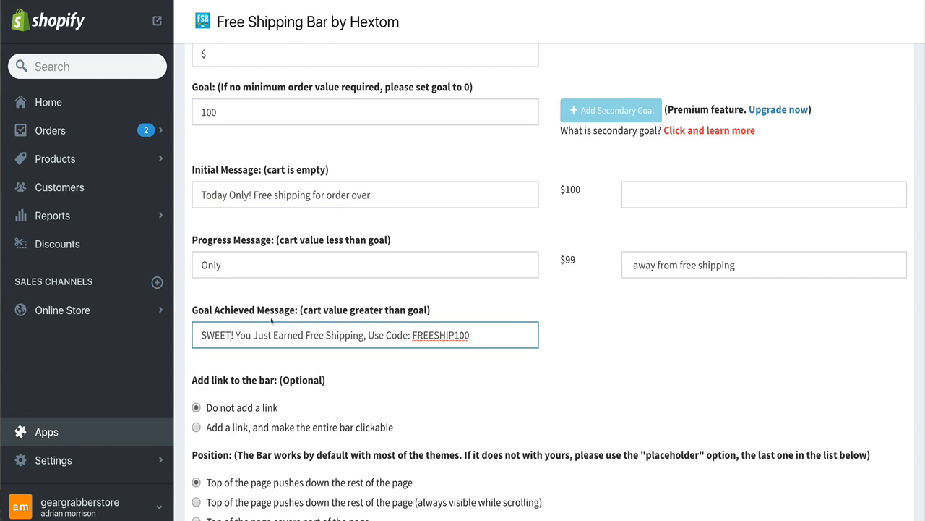
# Save the new free shipping bar and review it in the list of bars
pyautogui.scroll(-11, 363, 313)
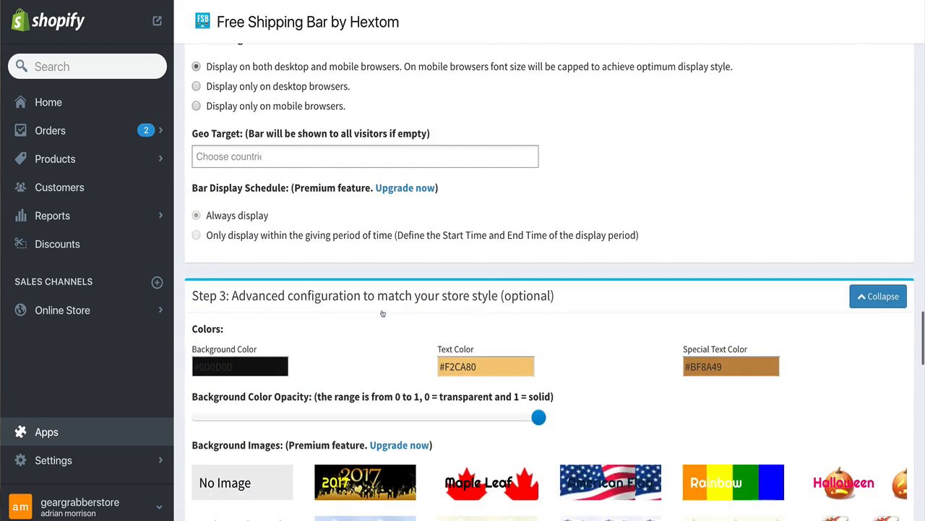
pyautogui.scroll(-12, 382, 313)
pyautogui.scroll(-5, 383, 313)
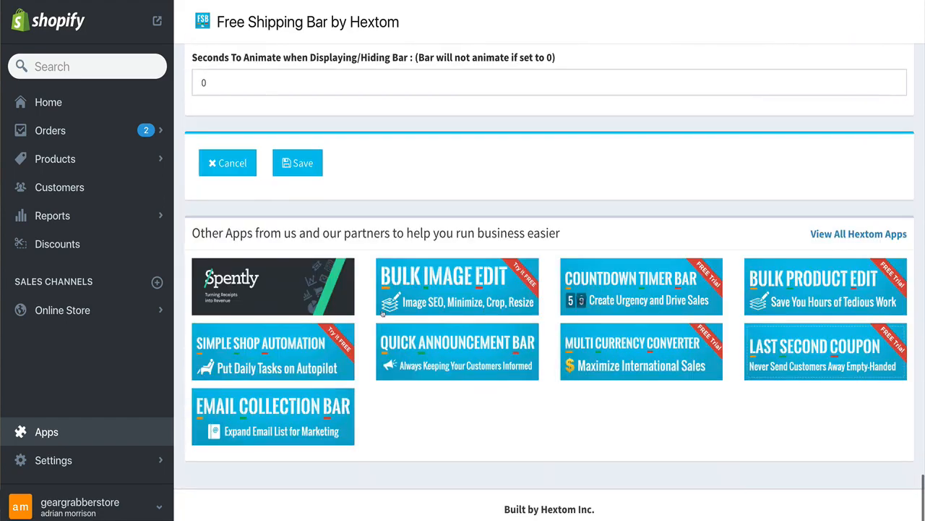
pyautogui.click(301, 167)
pyautogui.click(543, 380)
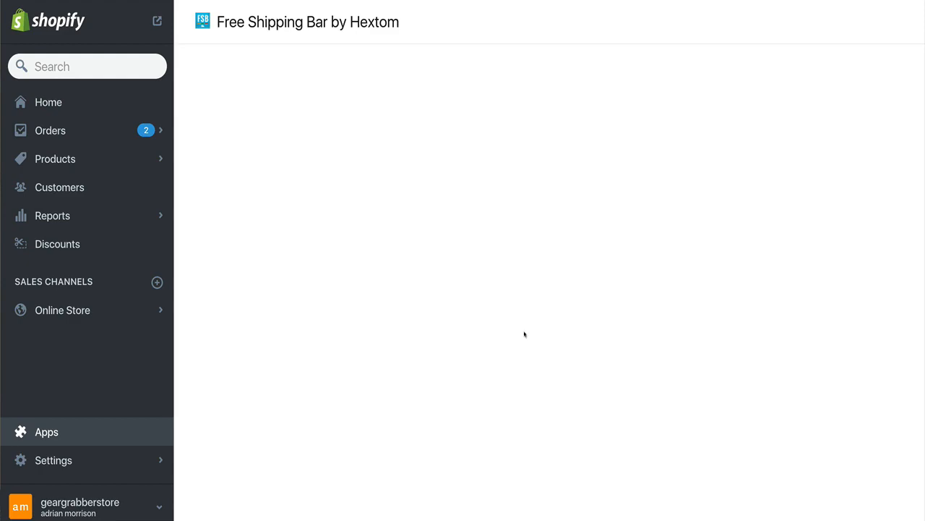
pyautogui.scroll(-5, 475, 264)
pyautogui.scroll(-1, 477, 273)
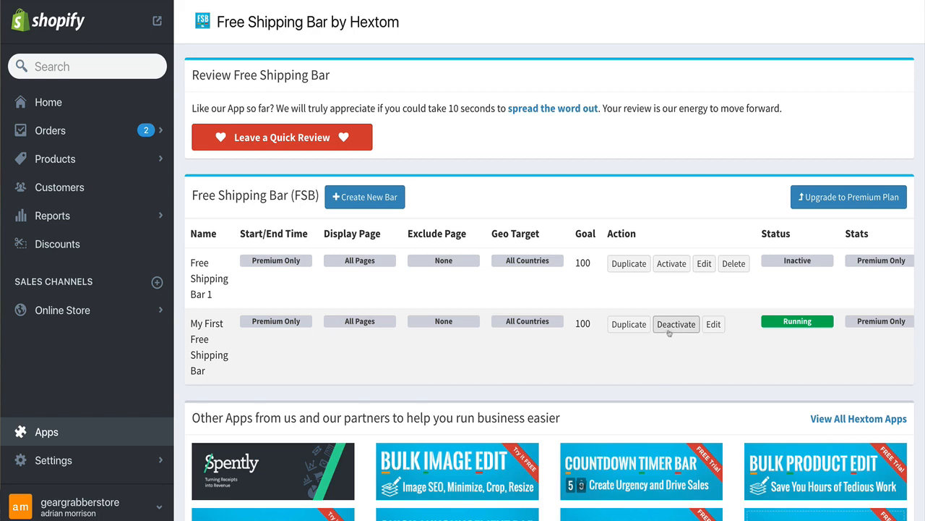
pyautogui.moveTo(770, 327); pyautogui.dragTo(814, 322)
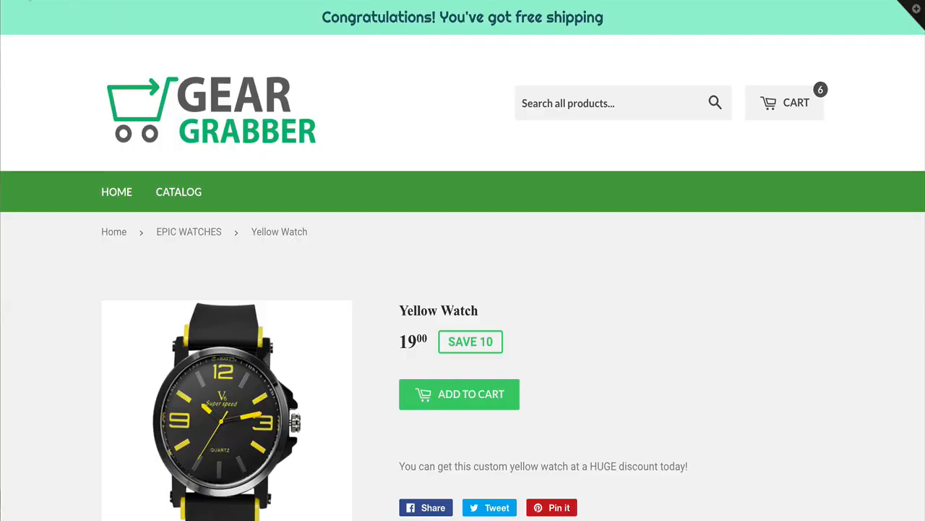
# Reload the storefront product page, open the cart and remove the Yellow Watch from it
pyautogui.click(29, 0)
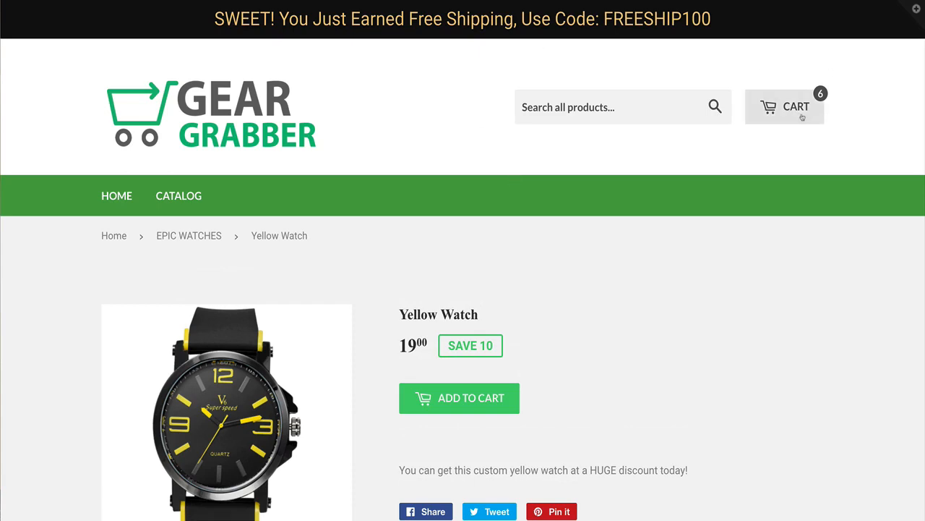
pyautogui.click(797, 115)
pyautogui.click(710, 234)
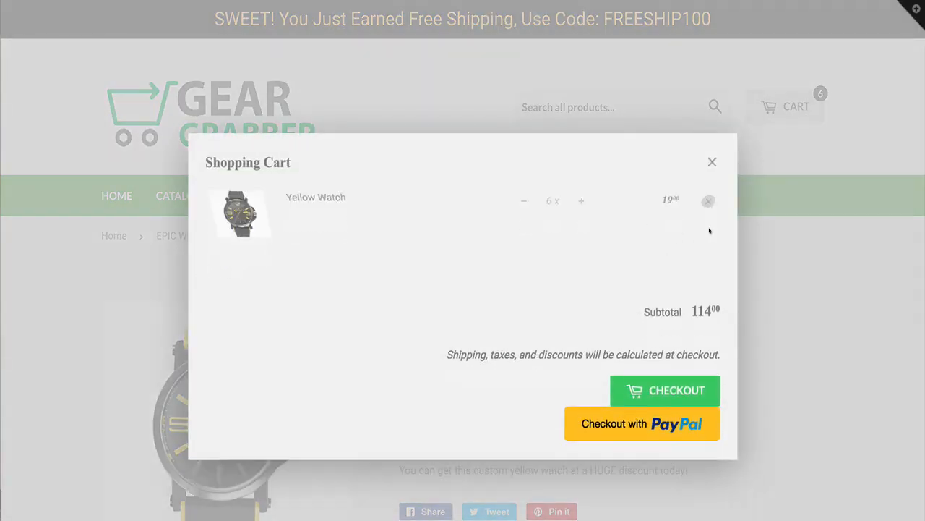
pyautogui.click(712, 162)
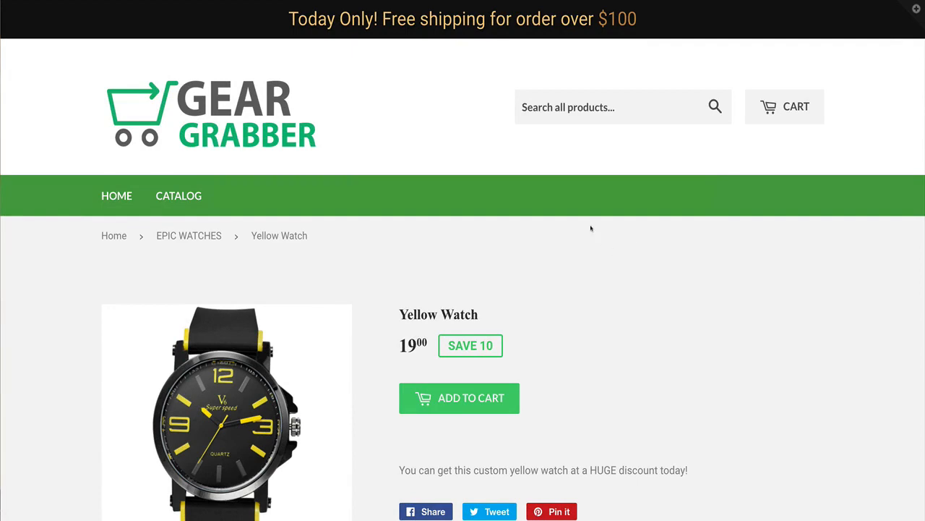
# Add the Yellow Watch to the cart and raise its quantity to 6, then close the cart
pyautogui.moveTo(286, 20); pyautogui.dragTo(660, 30)
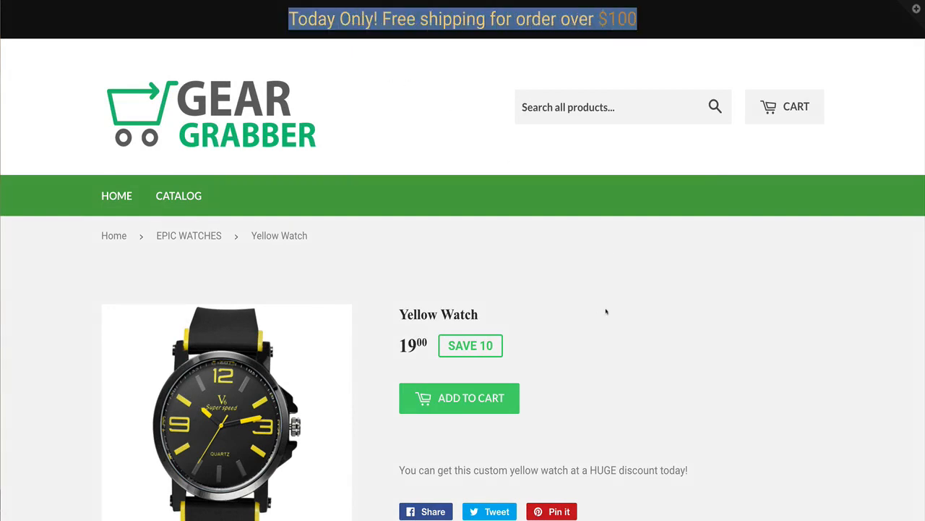
pyautogui.click(474, 399)
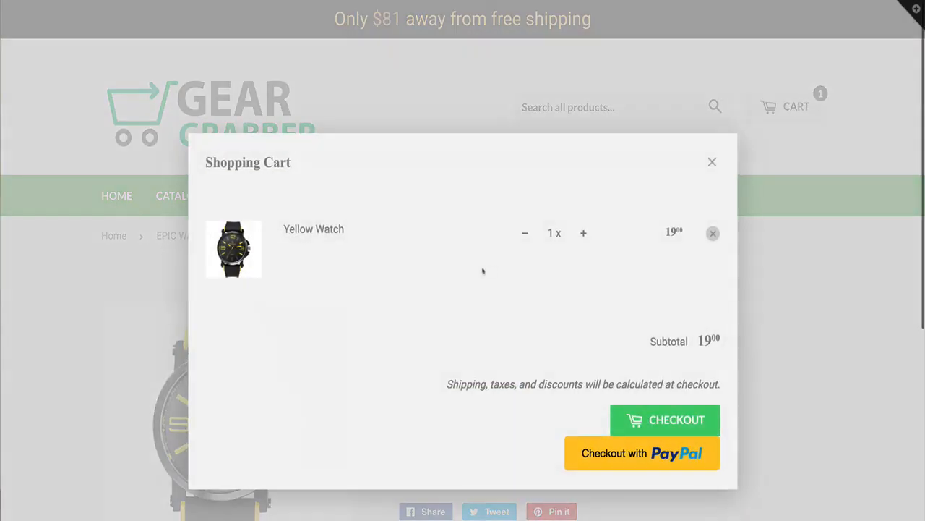
pyautogui.click(583, 236)
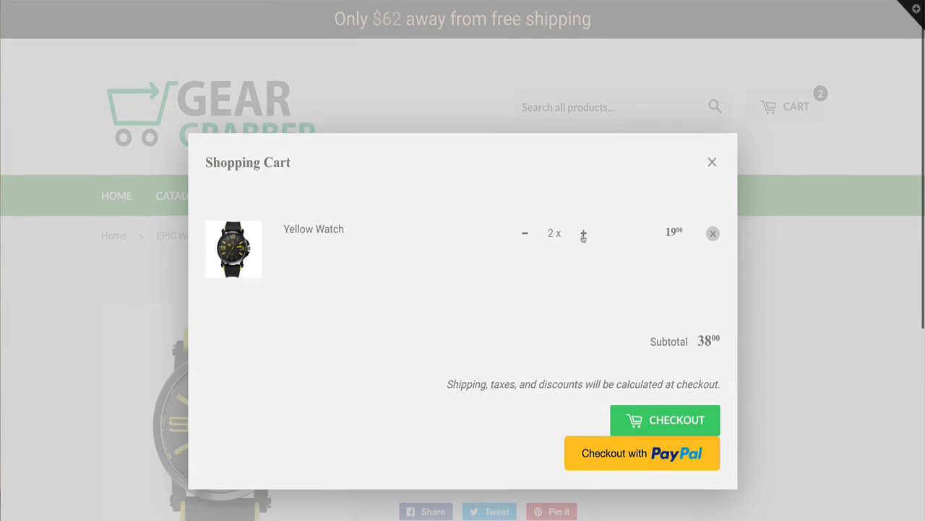
pyautogui.click(584, 235)
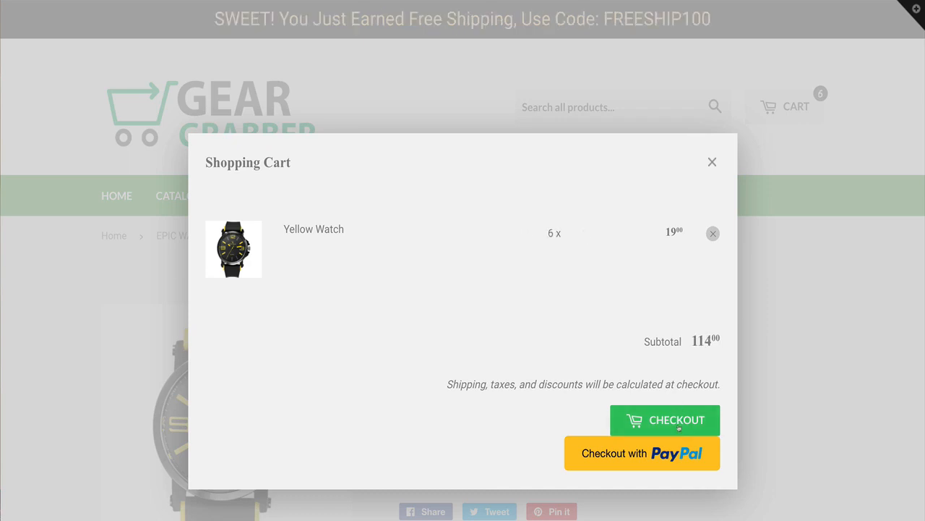
pyautogui.click(711, 163)
# Select the FREESHIP100 code shown in the bar, reopen the cart and proceed to checkout
pyautogui.moveTo(604, 19); pyautogui.dragTo(711, 19)
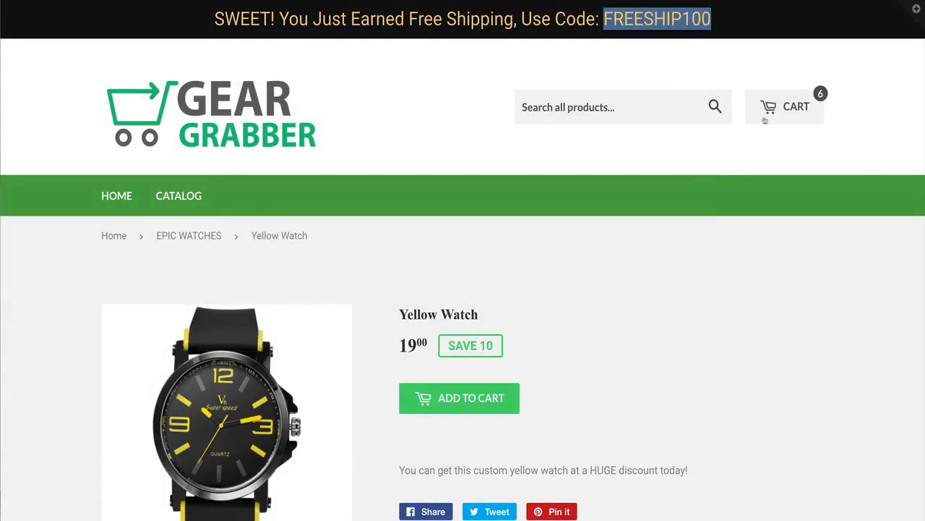
pyautogui.click(752, 150)
pyautogui.click(768, 110)
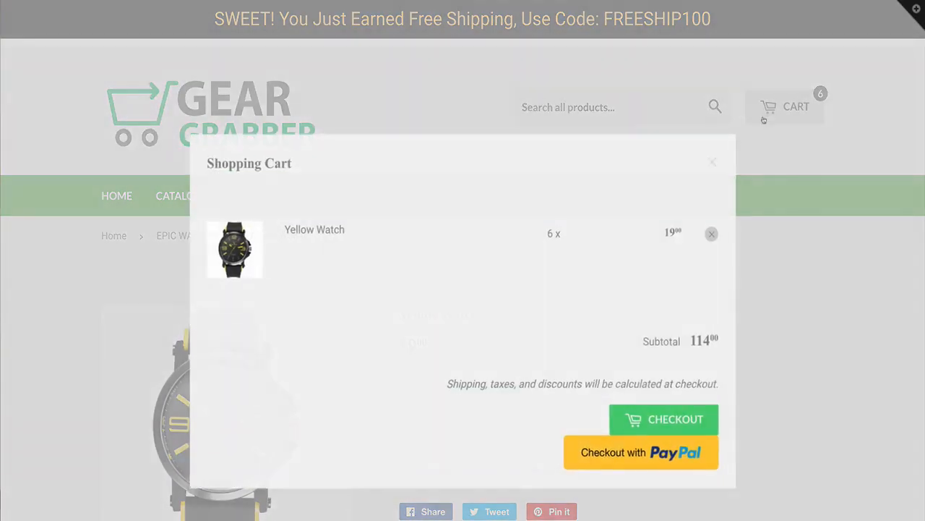
pyautogui.click(678, 420)
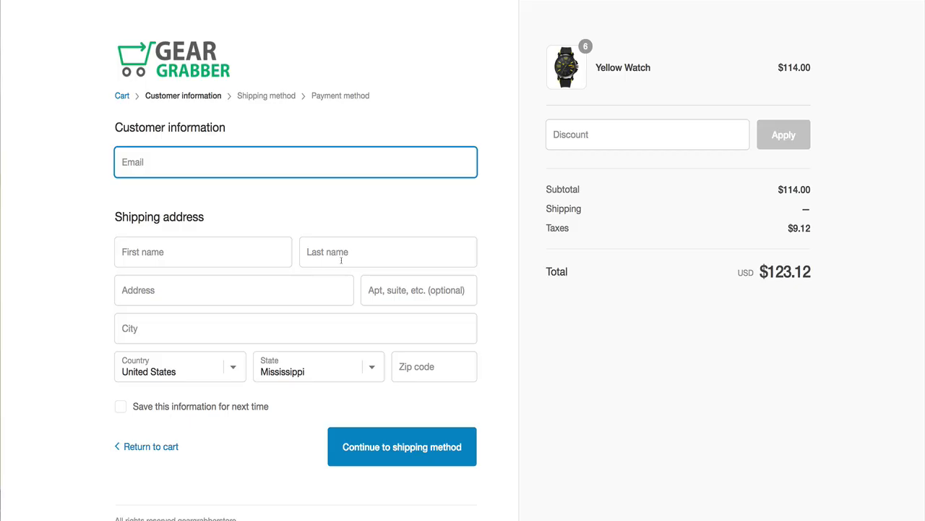
# Apply the discount code freeship100 at checkout and inspect the discount line in the order summary
pyautogui.click(571, 139)
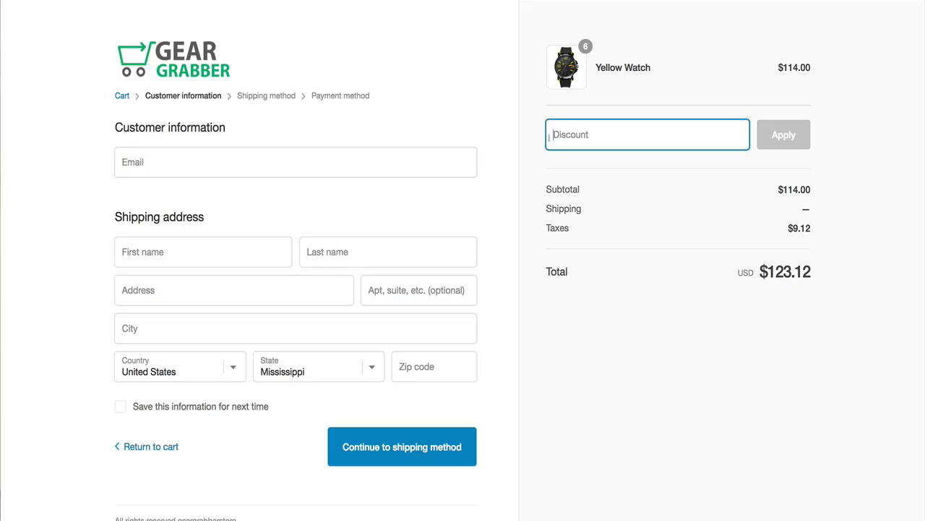
pyautogui.write('freeship100')
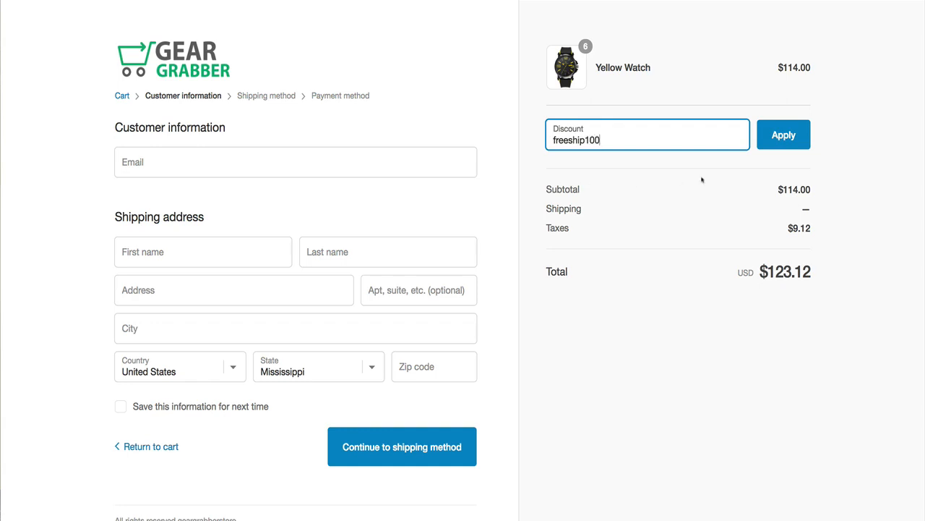
pyautogui.click(779, 145)
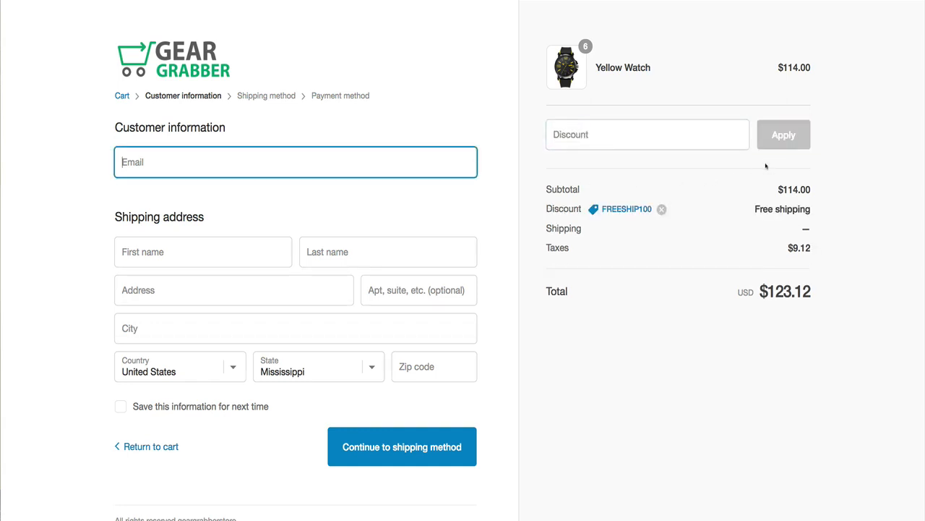
pyautogui.moveTo(754, 209); pyautogui.dragTo(841, 201)
pyautogui.click(761, 204)
pyautogui.moveTo(760, 206); pyautogui.dragTo(815, 212)
pyautogui.click(736, 187)
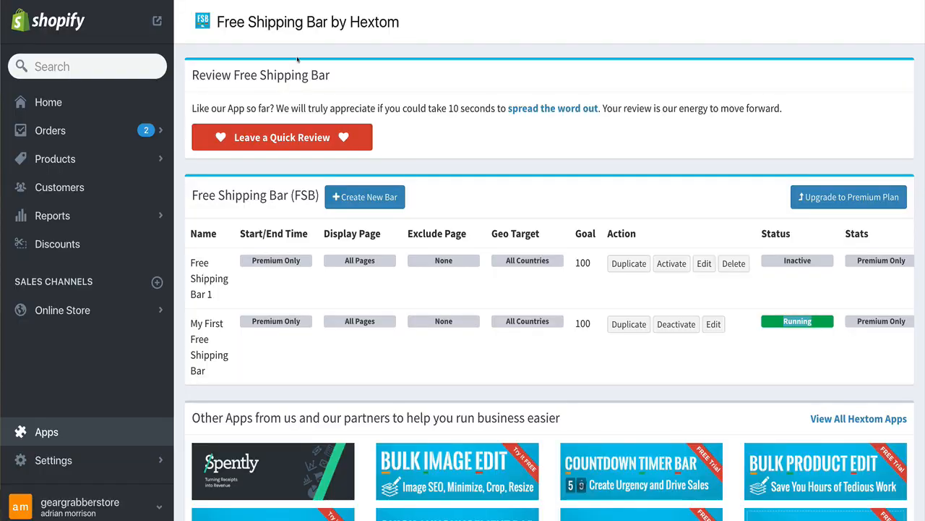
# Review the free shipping setup steps in the Free Shipping Bar app's FAQ section
pyautogui.scroll(10, 424, 195)
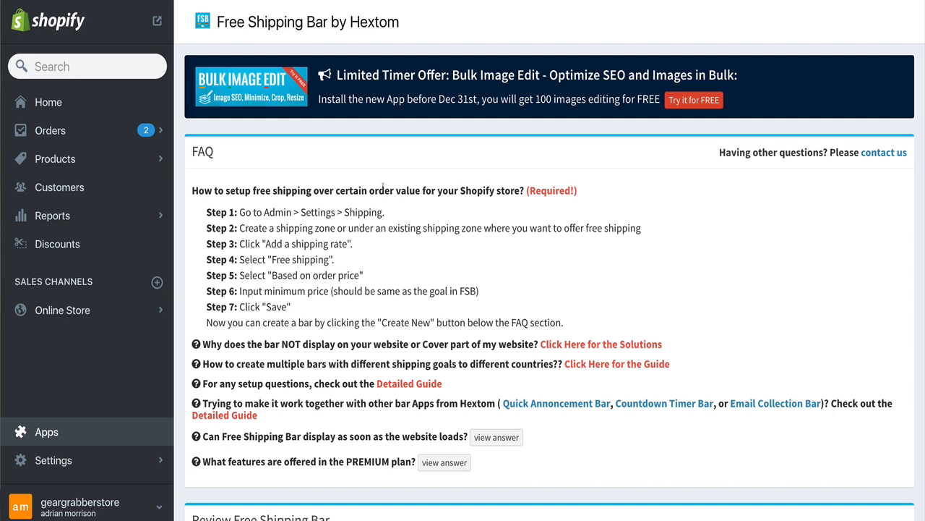
pyautogui.scroll(-3, 375, 174)
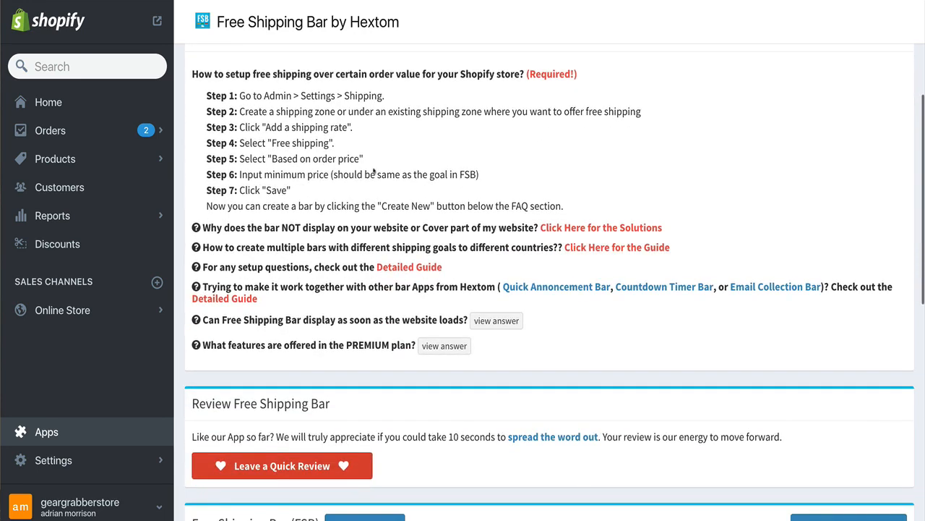
pyautogui.scroll(2, 374, 171)
pyautogui.scroll(-1, 374, 171)
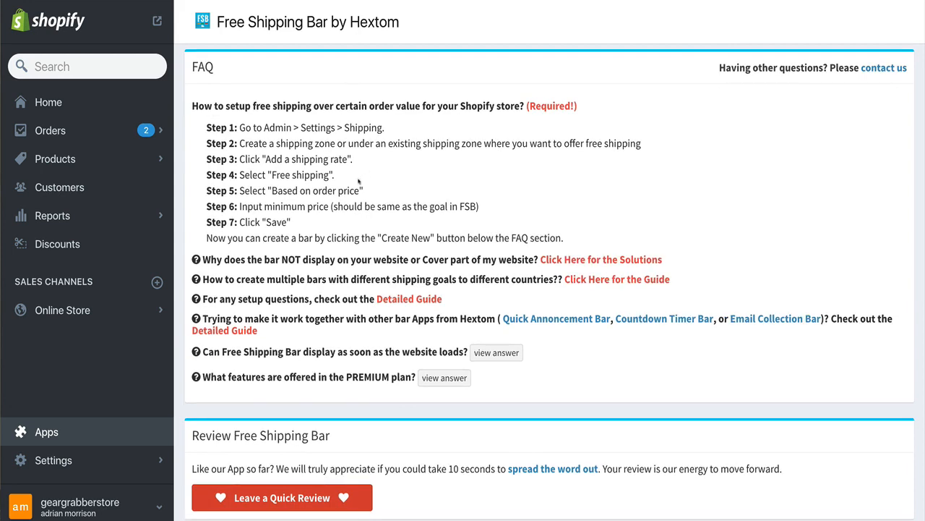
pyautogui.moveTo(297, 224); pyautogui.dragTo(206, 124)
pyautogui.click(291, 222)
pyautogui.click(257, 134)
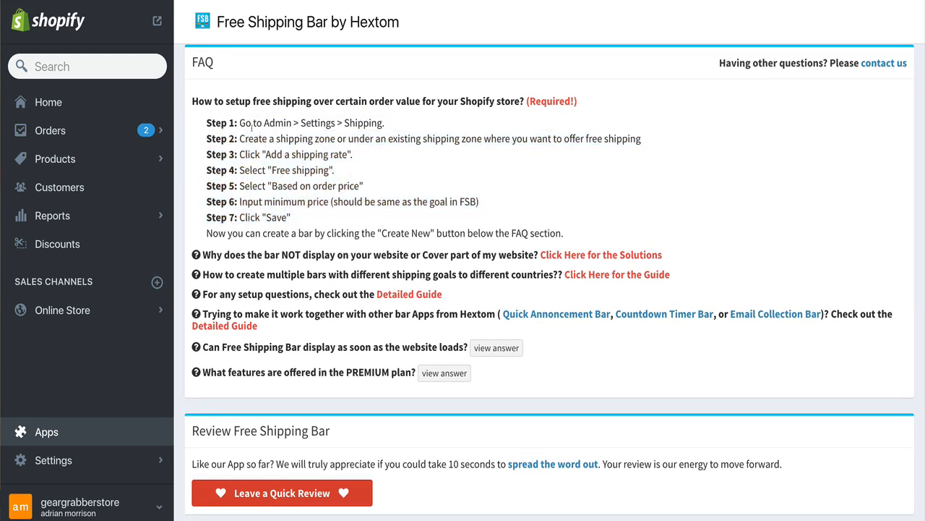
pyautogui.scroll(2, 288, 58)
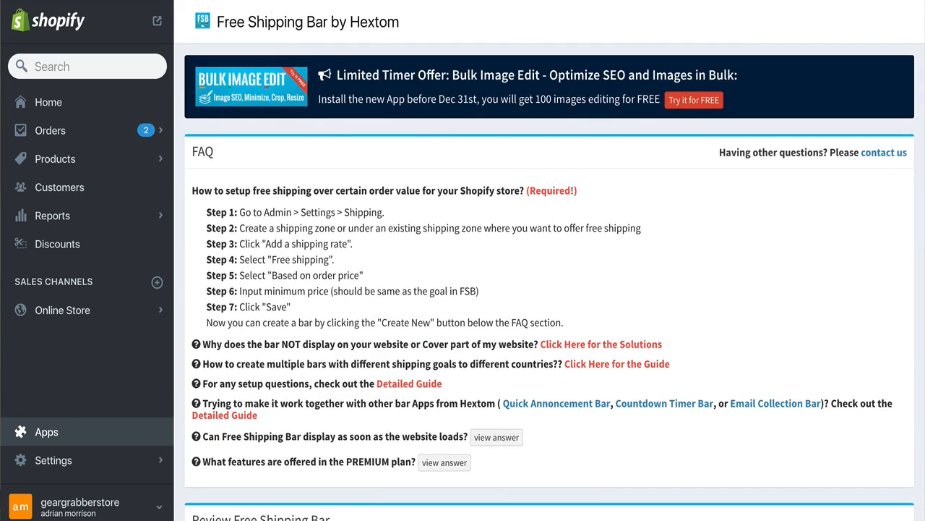